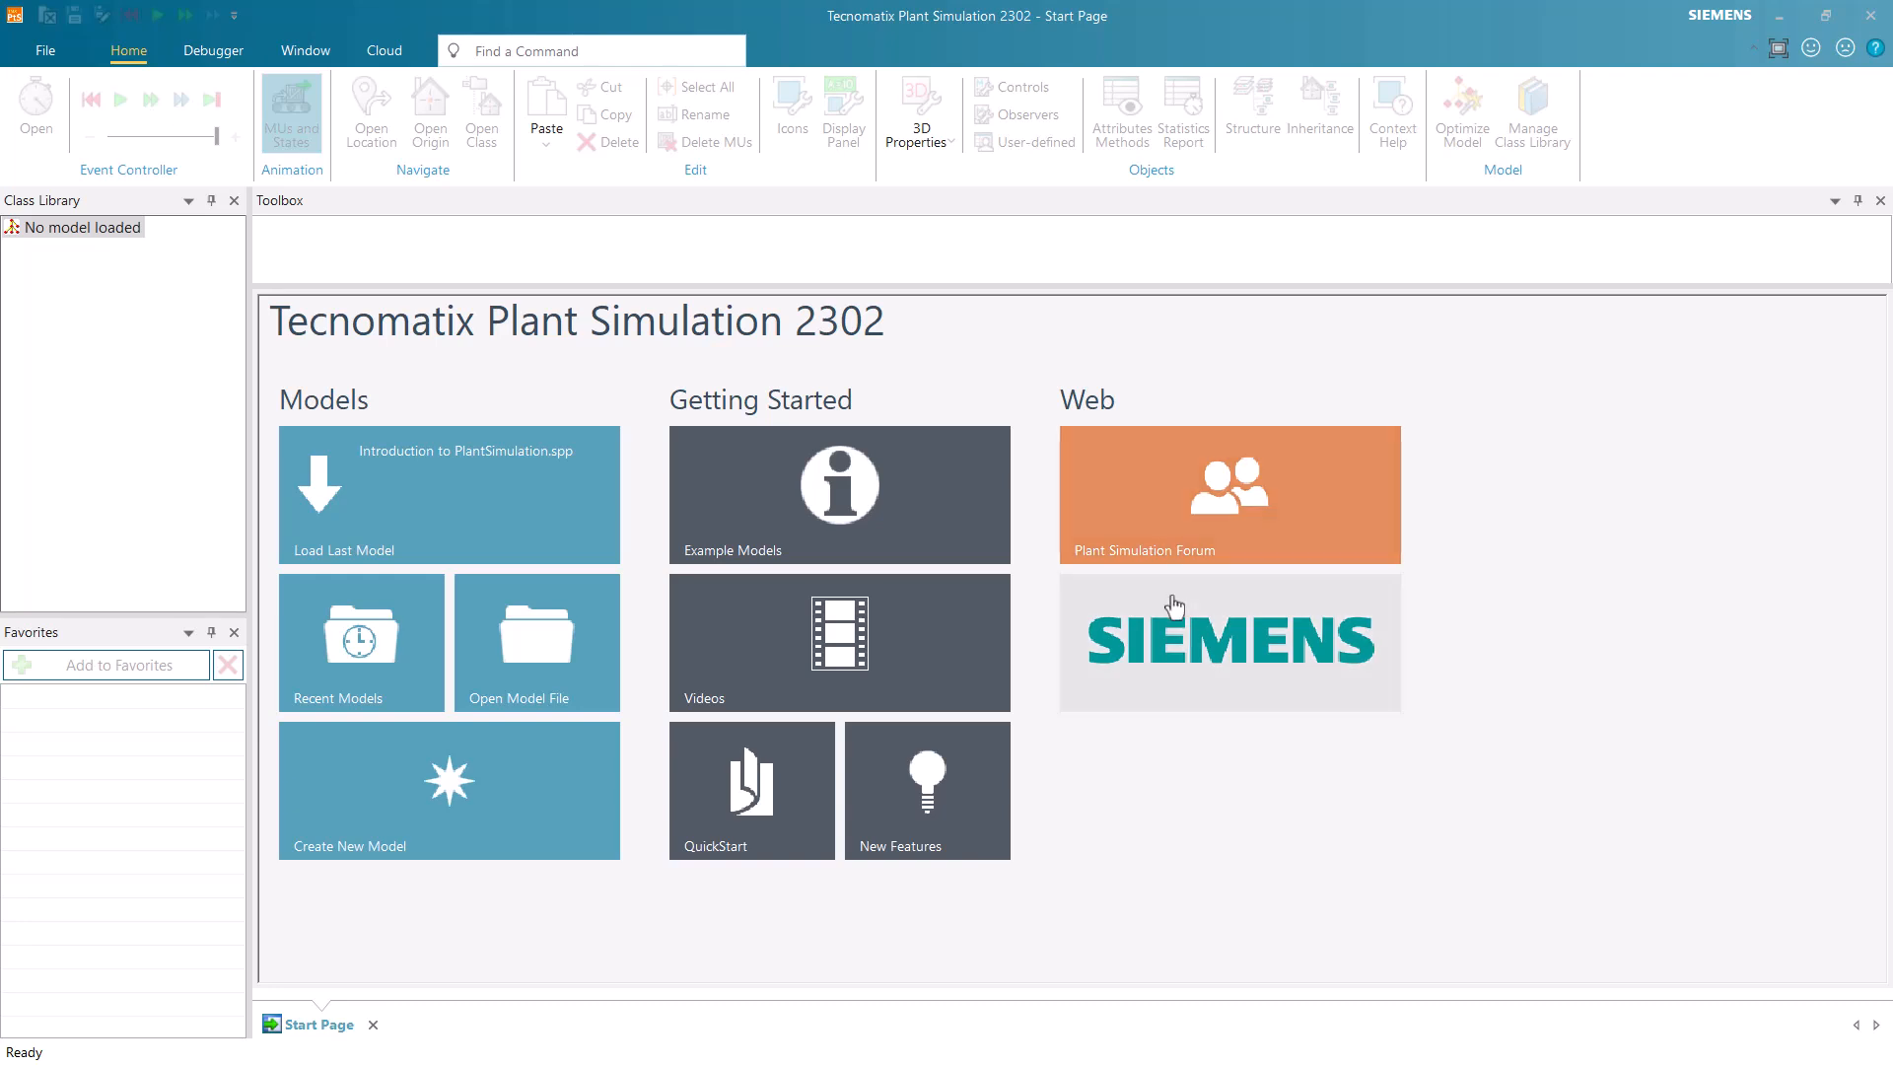
Create a new 3D model and enlarge its frame to fill the workspace
{"action": "left_click", "coordinate": [555, 790]}
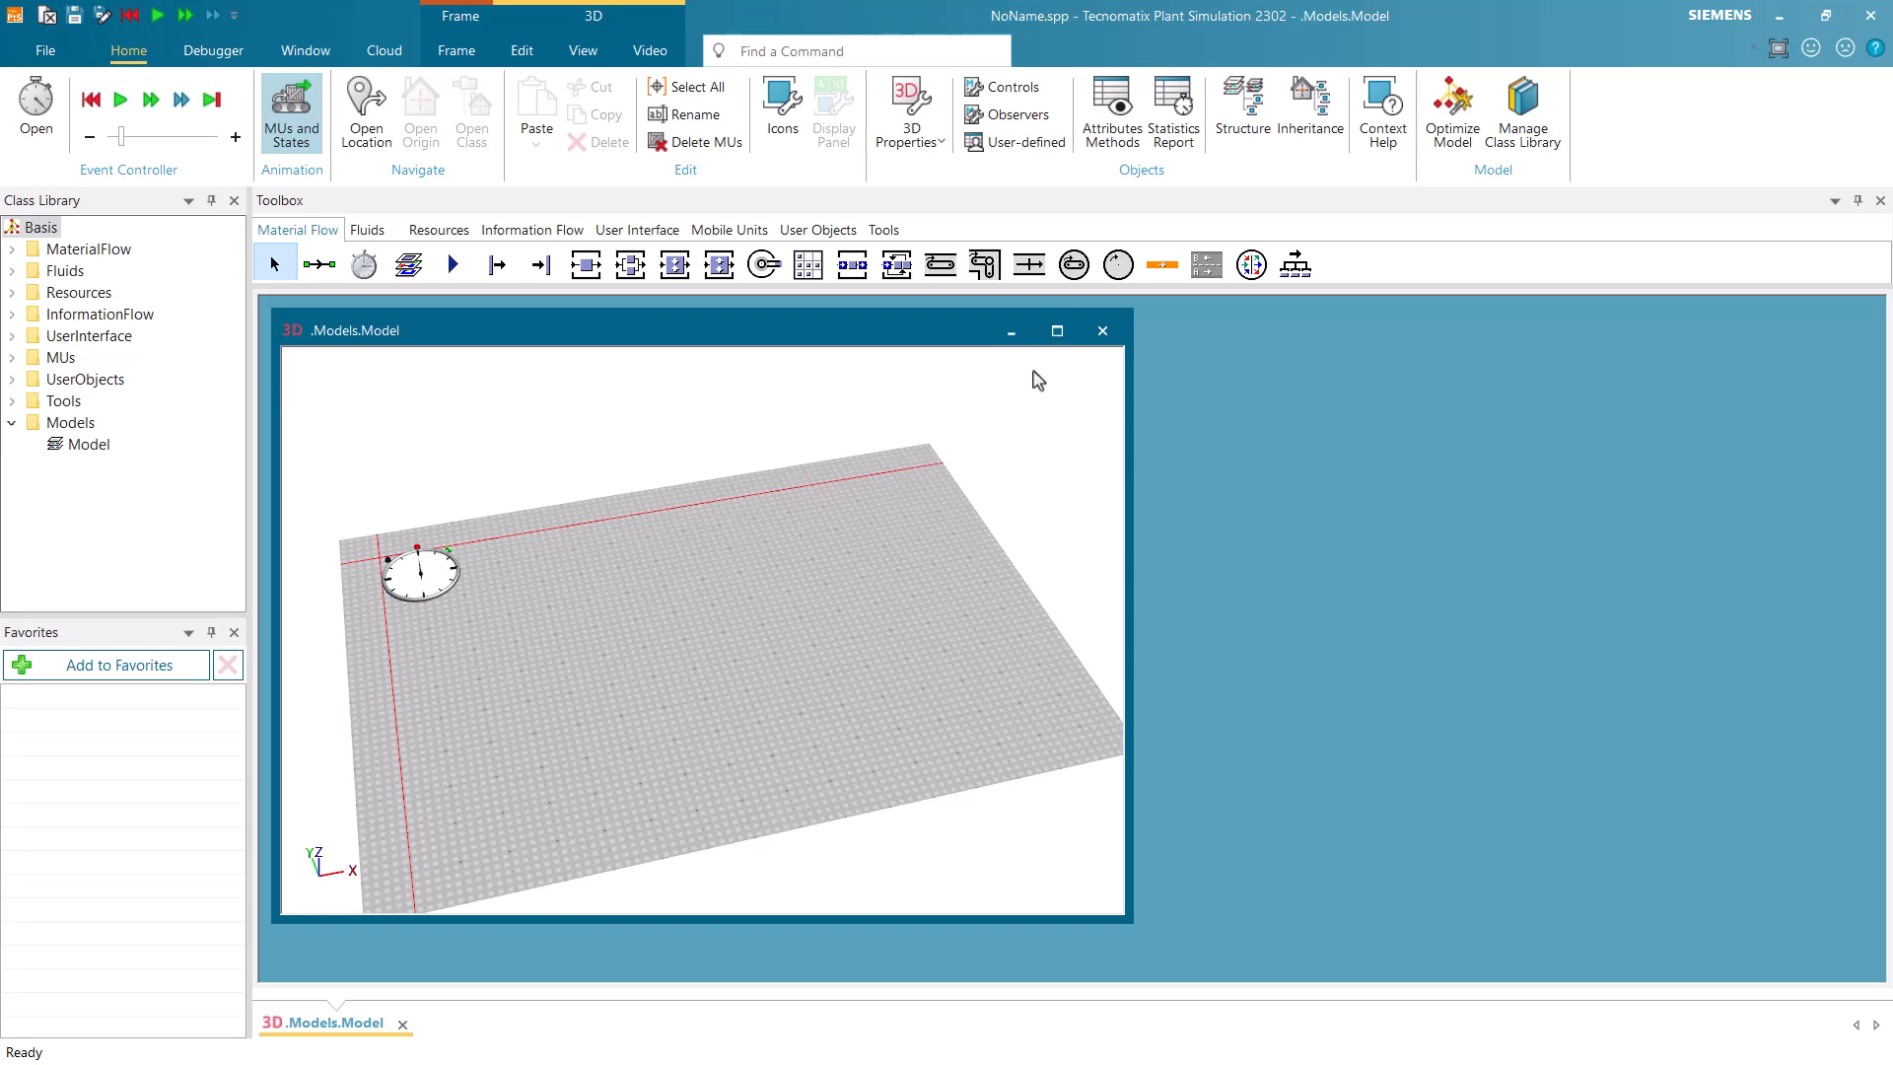
{"action": "left_click", "coordinate": [1057, 330]}
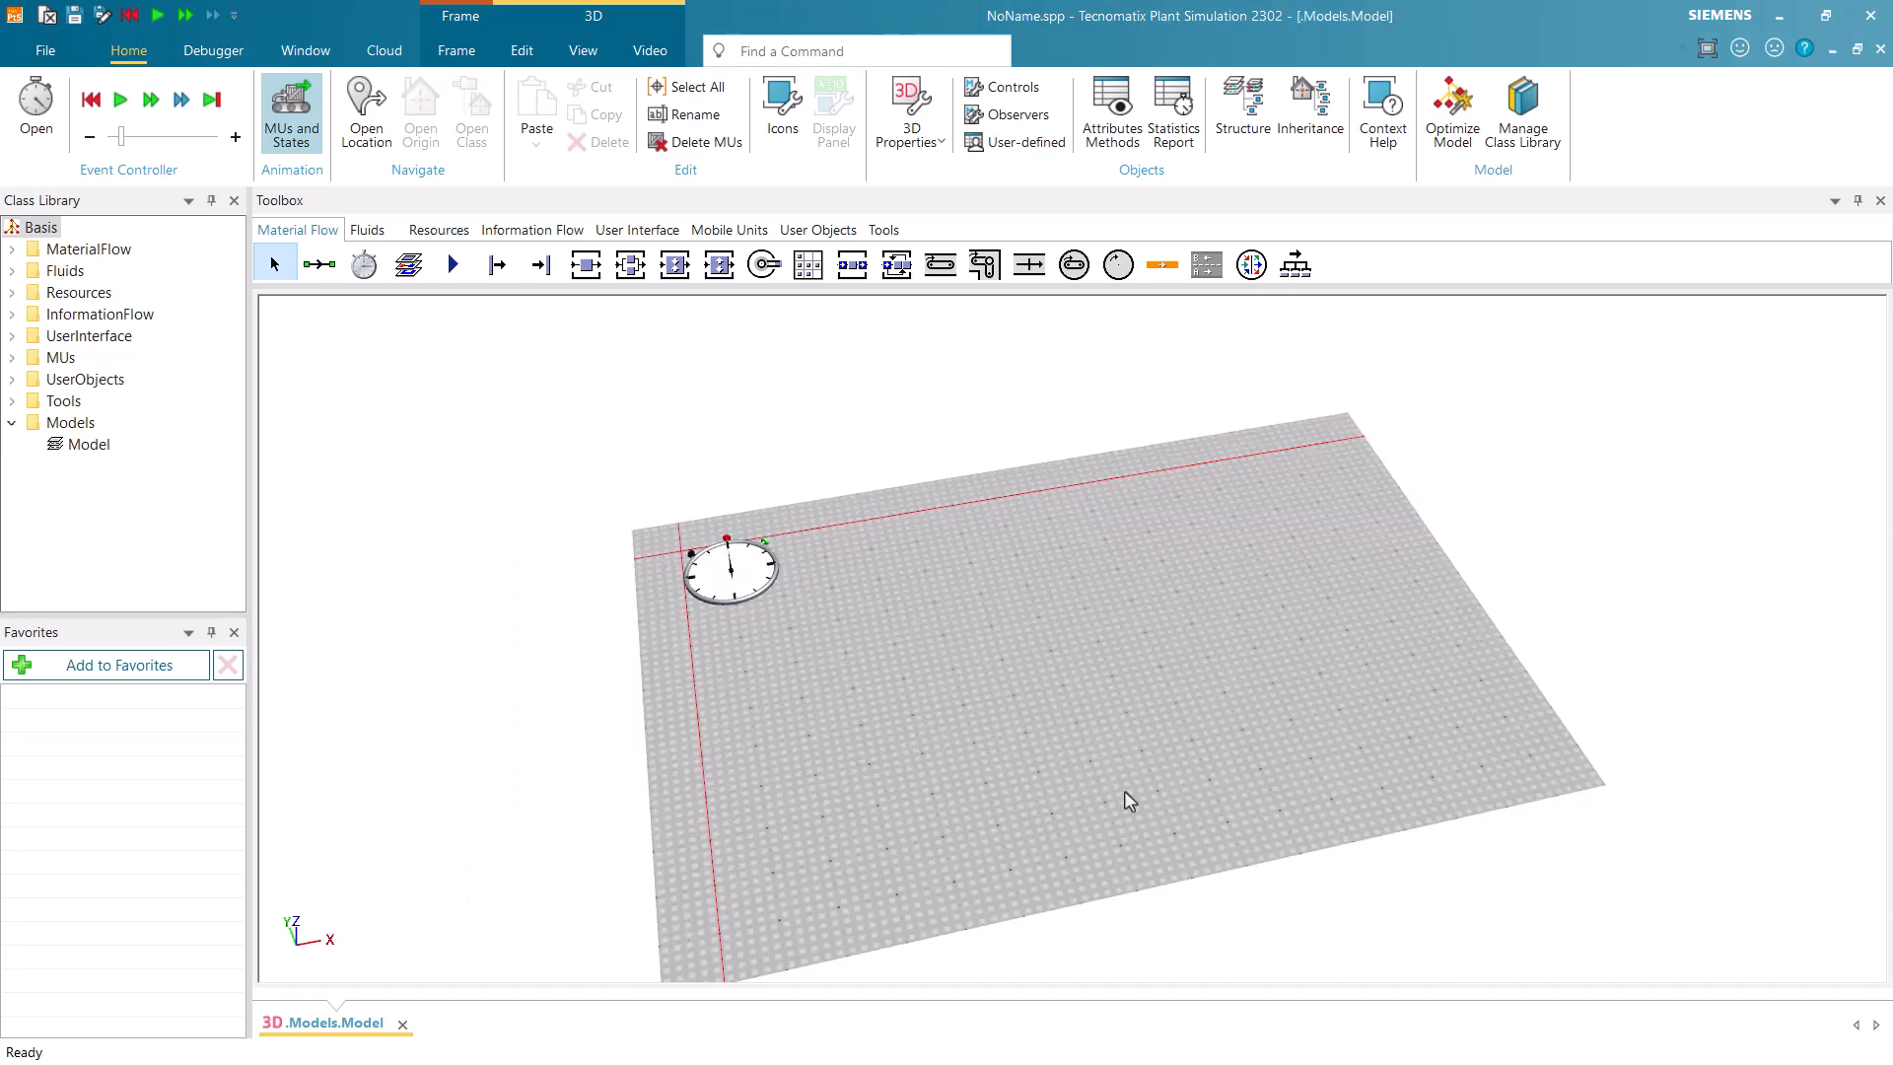
{"action": "left_click_drag", "start_coordinate": [1156, 766], "coordinate": [1125, 764]}
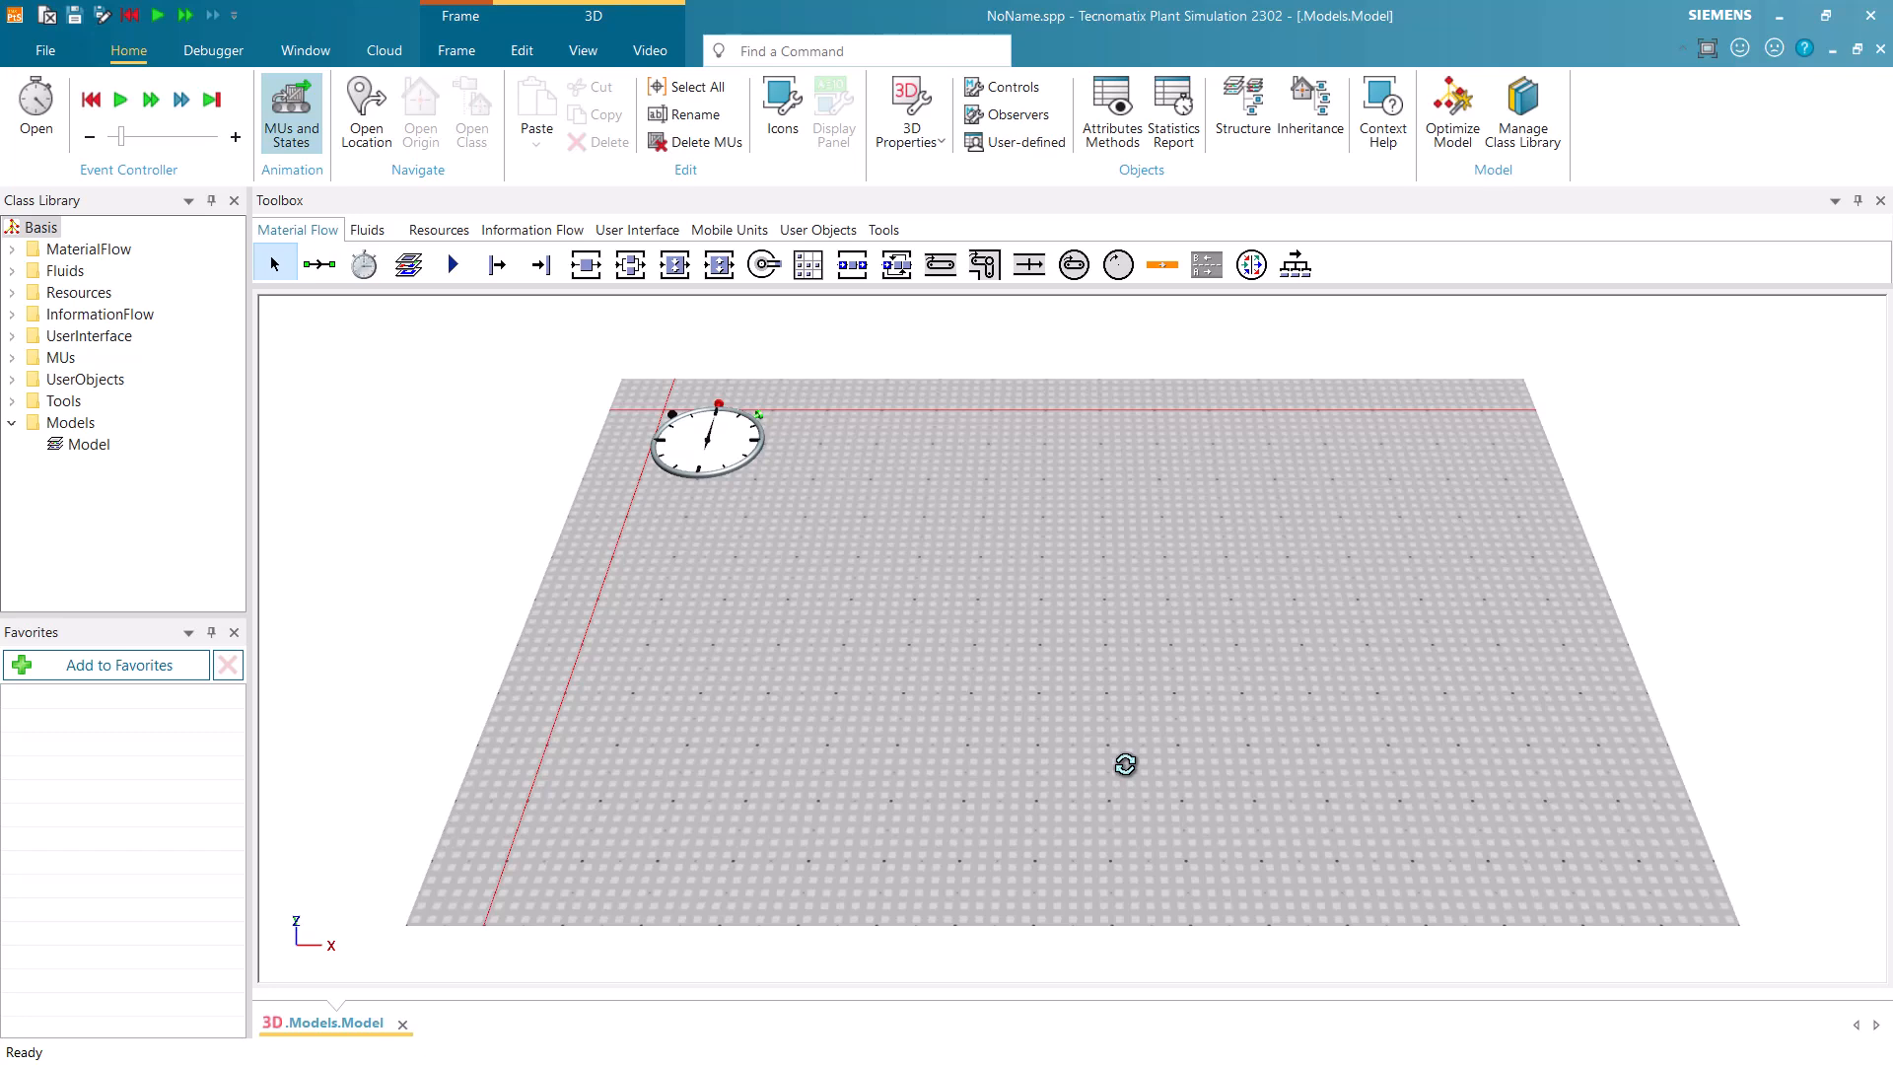
Insert a Source, three Stations and a Drain side by side in one row across the base plate
{"action": "left_click", "coordinate": [498, 267]}
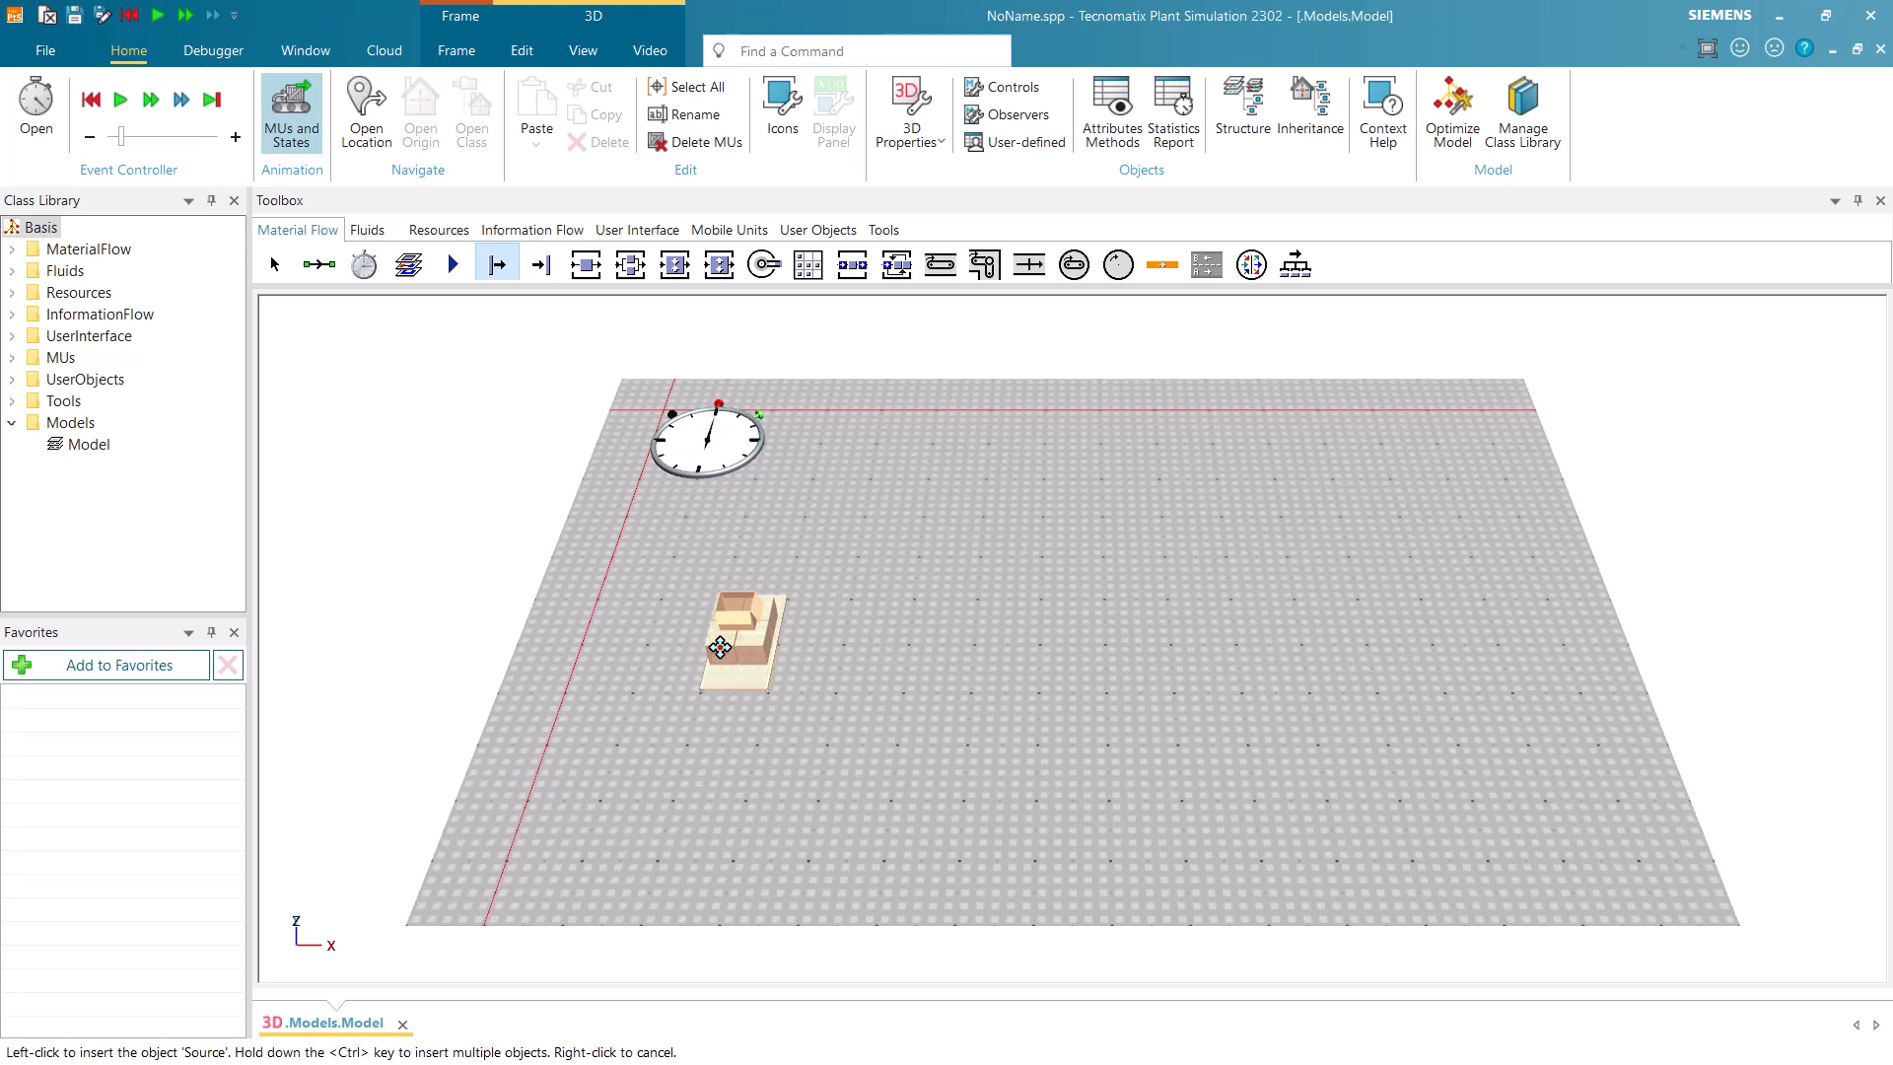
{"action": "left_click", "coordinate": [720, 647]}
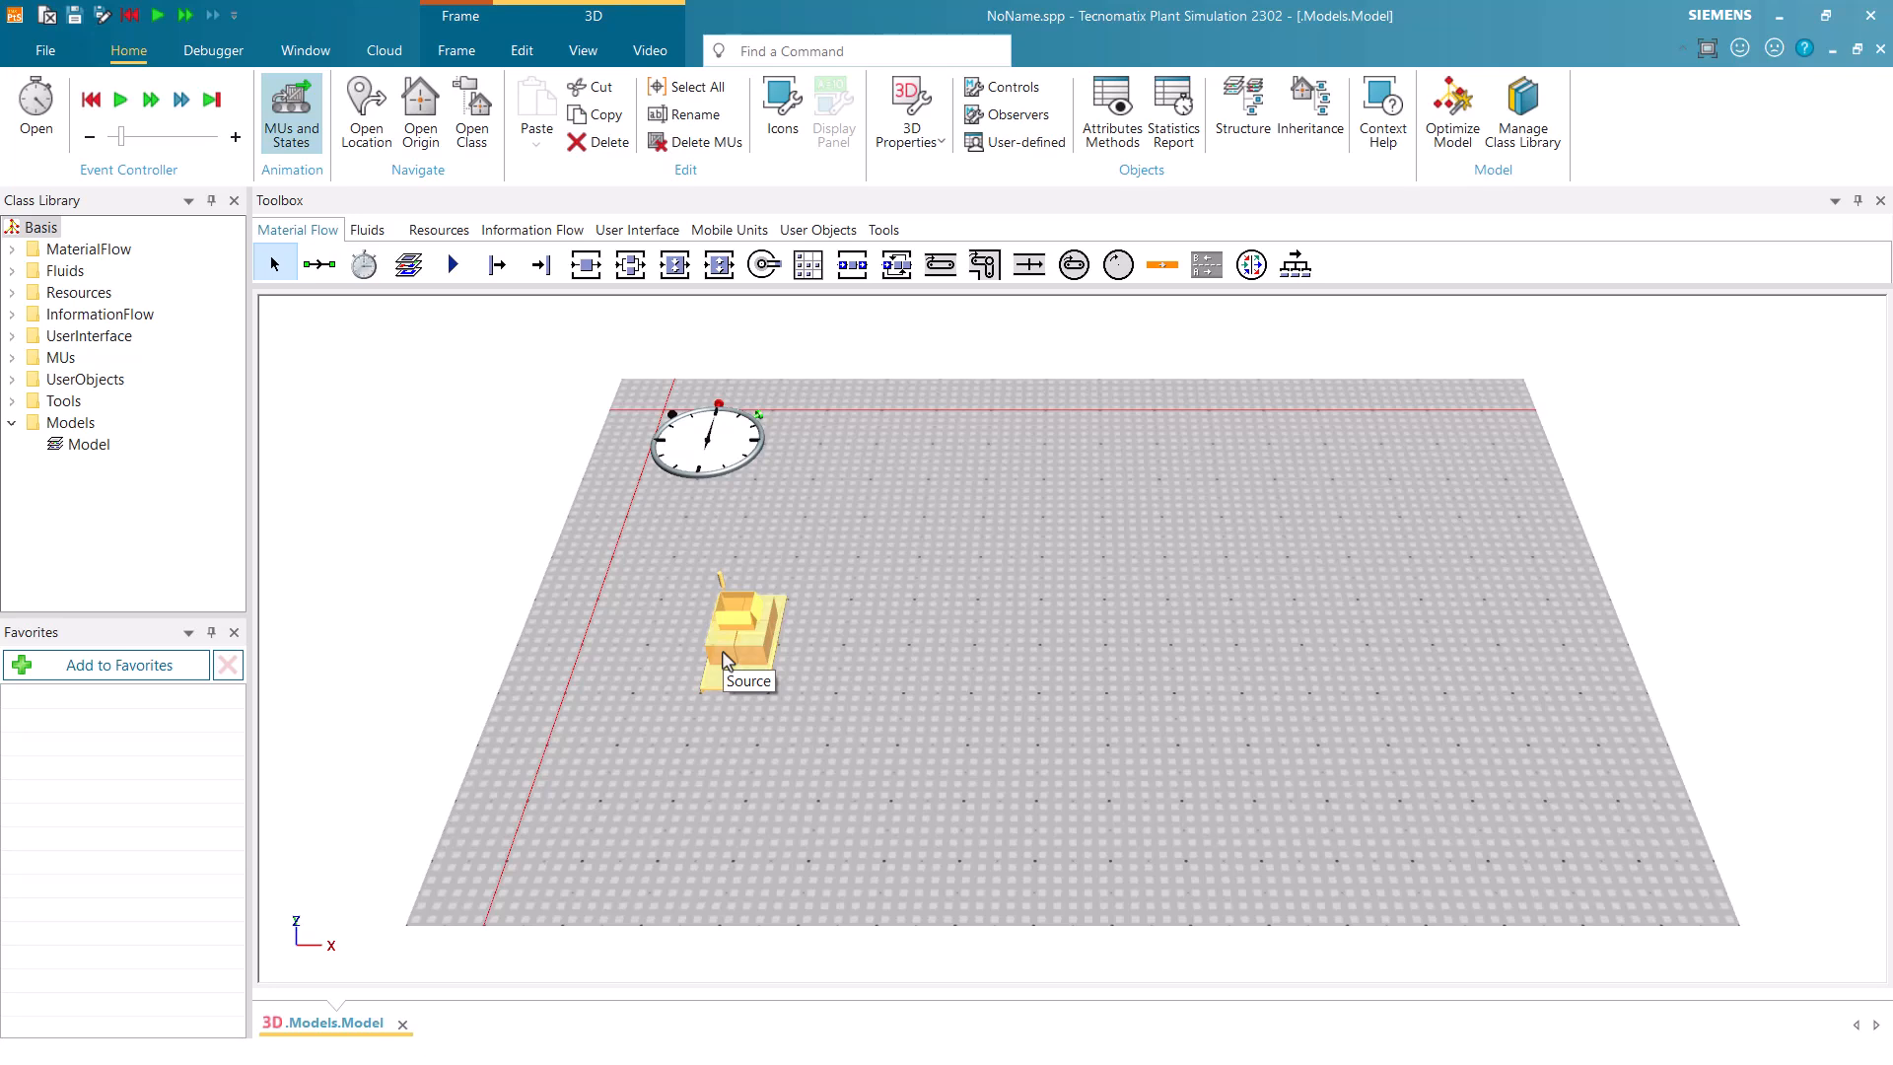
{"action": "left_click", "coordinate": [586, 266]}
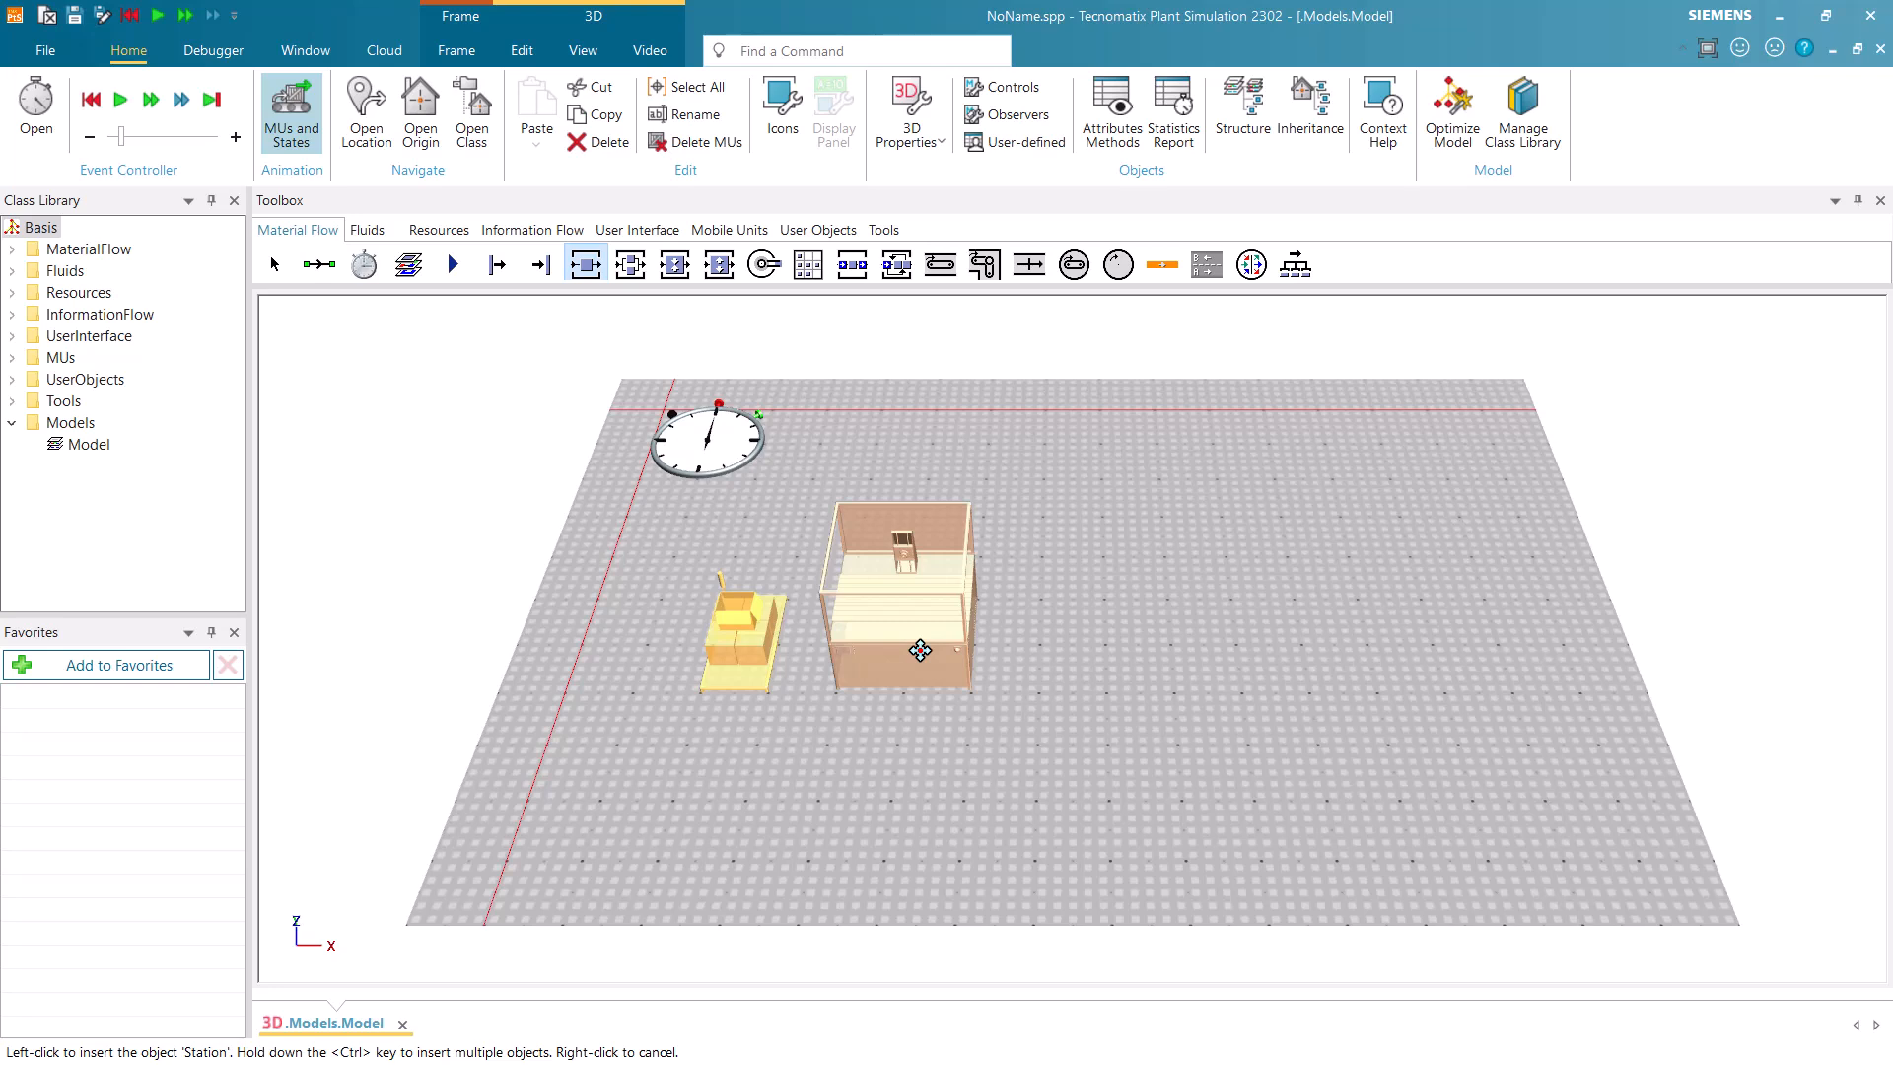
{"action": "key", "text": "ctrl"}
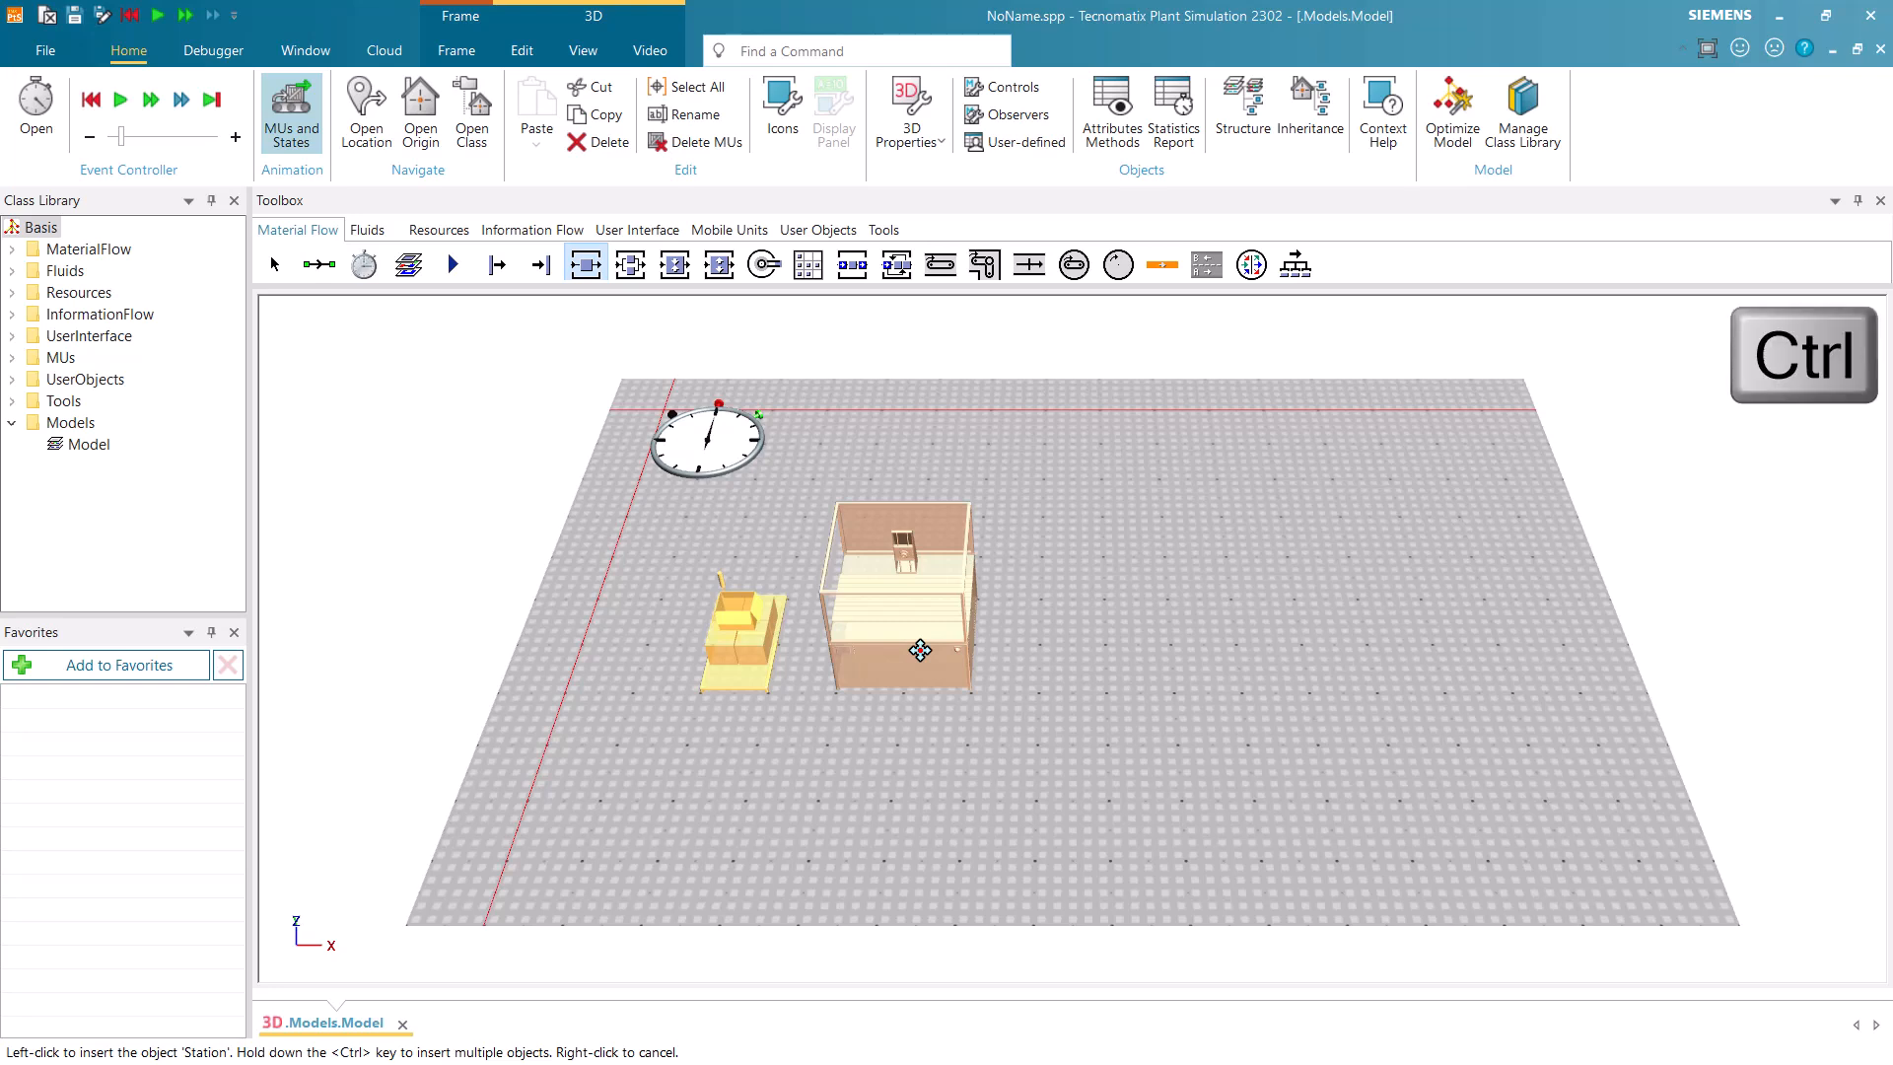
{"action": "left_click", "coordinate": [920, 650]}
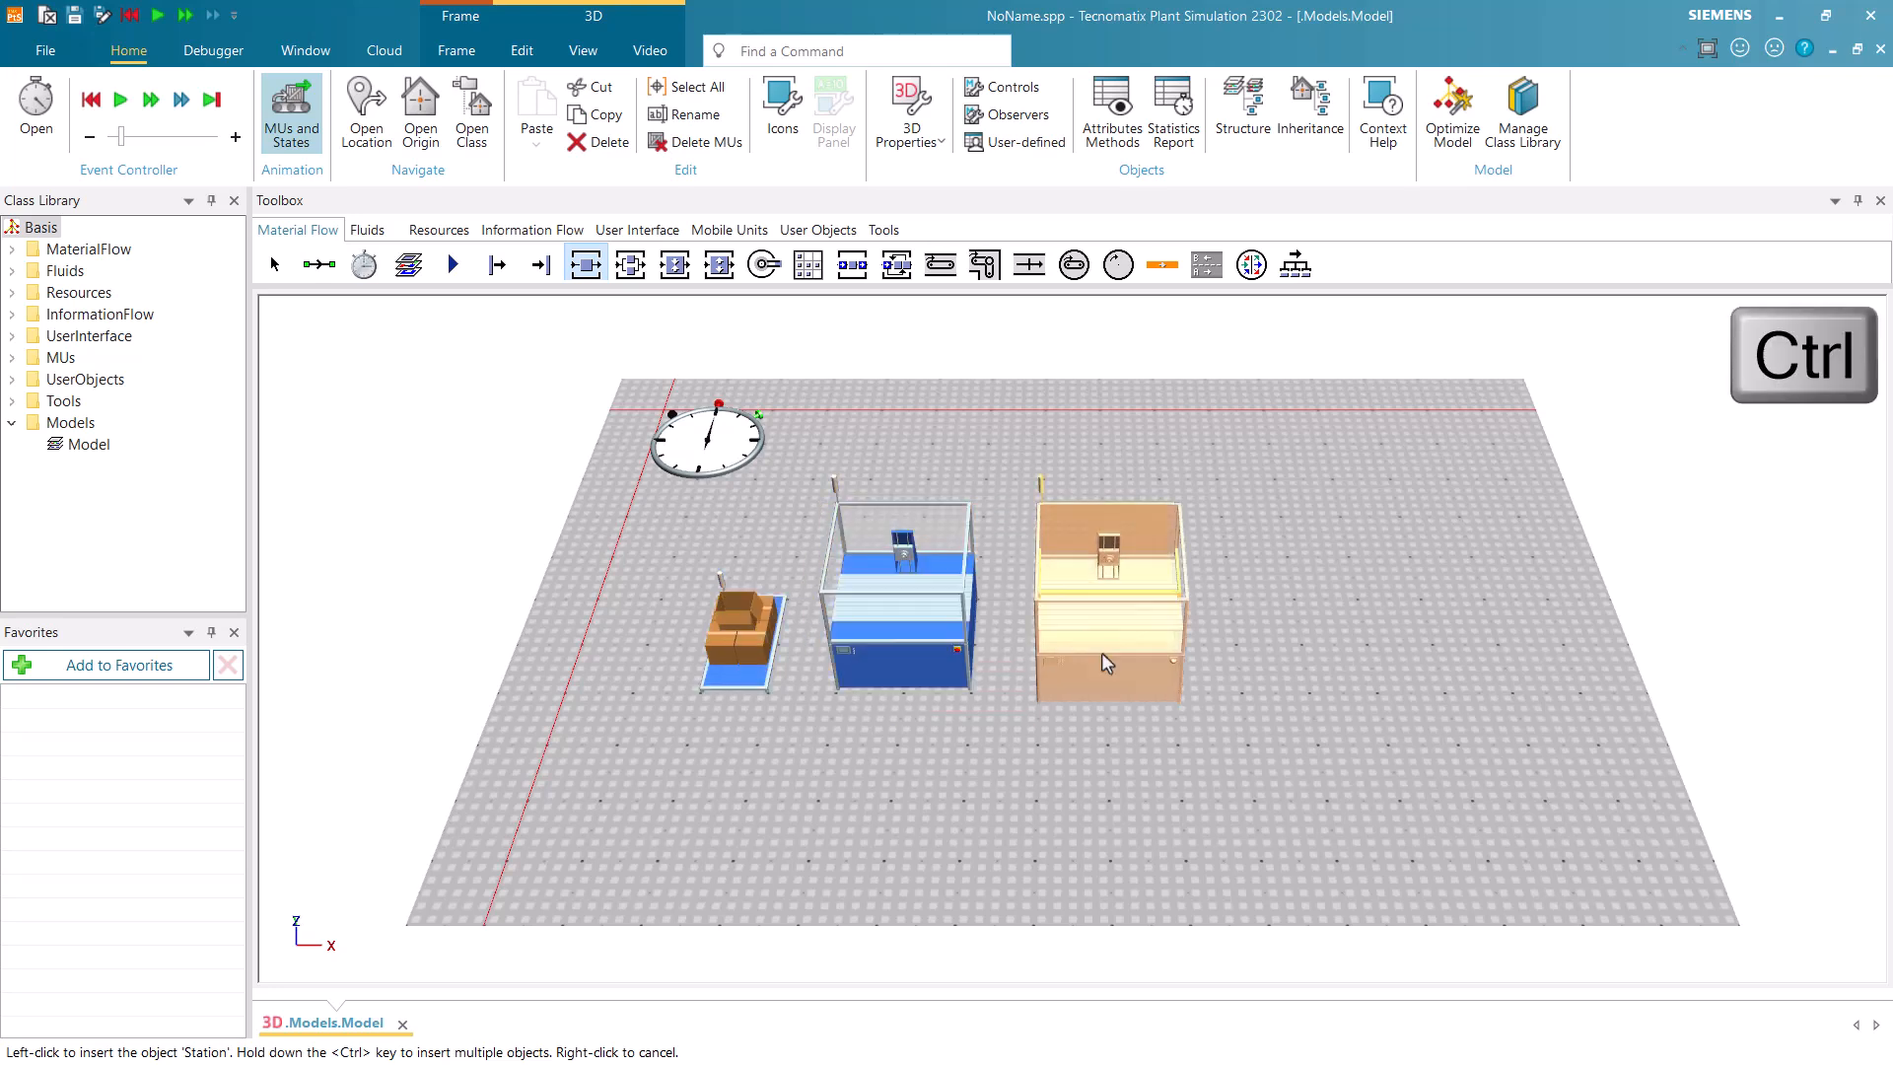
{"action": "left_click", "coordinate": [1102, 652]}
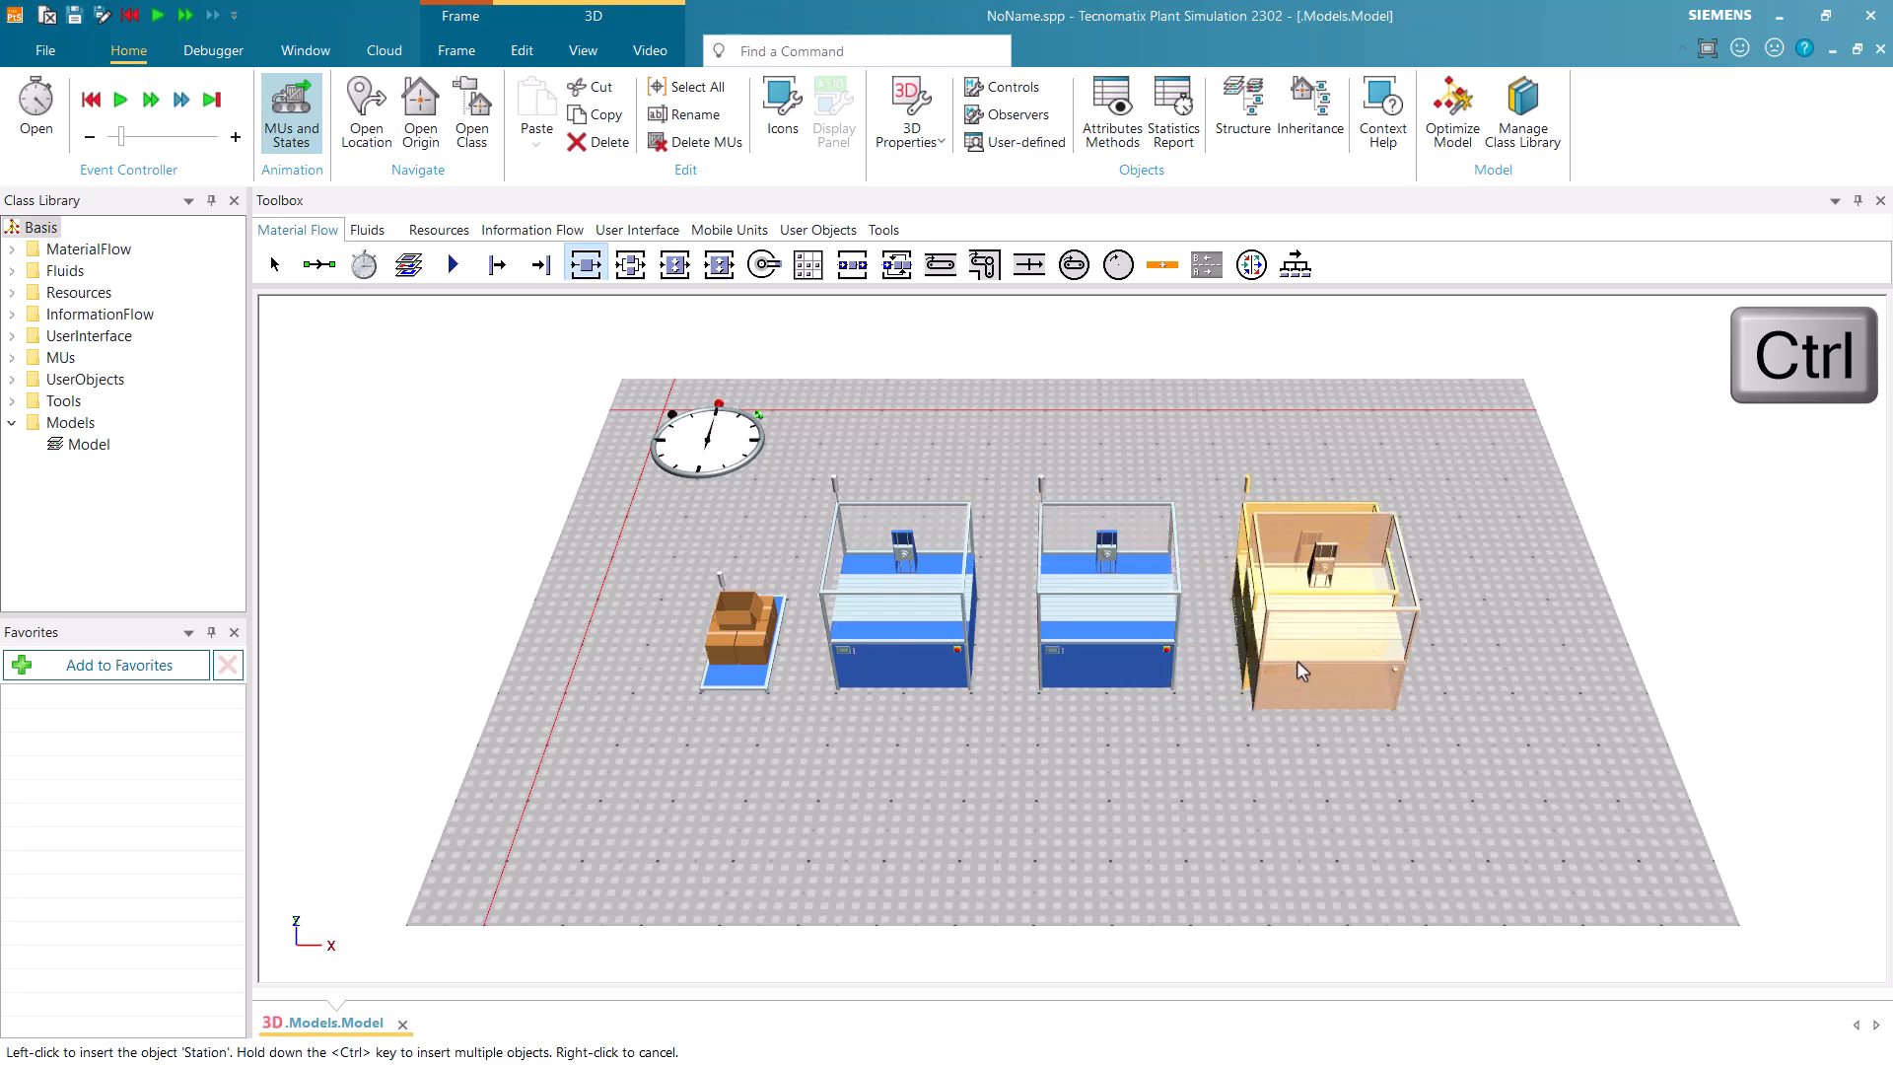
{"action": "left_click", "coordinate": [1298, 660]}
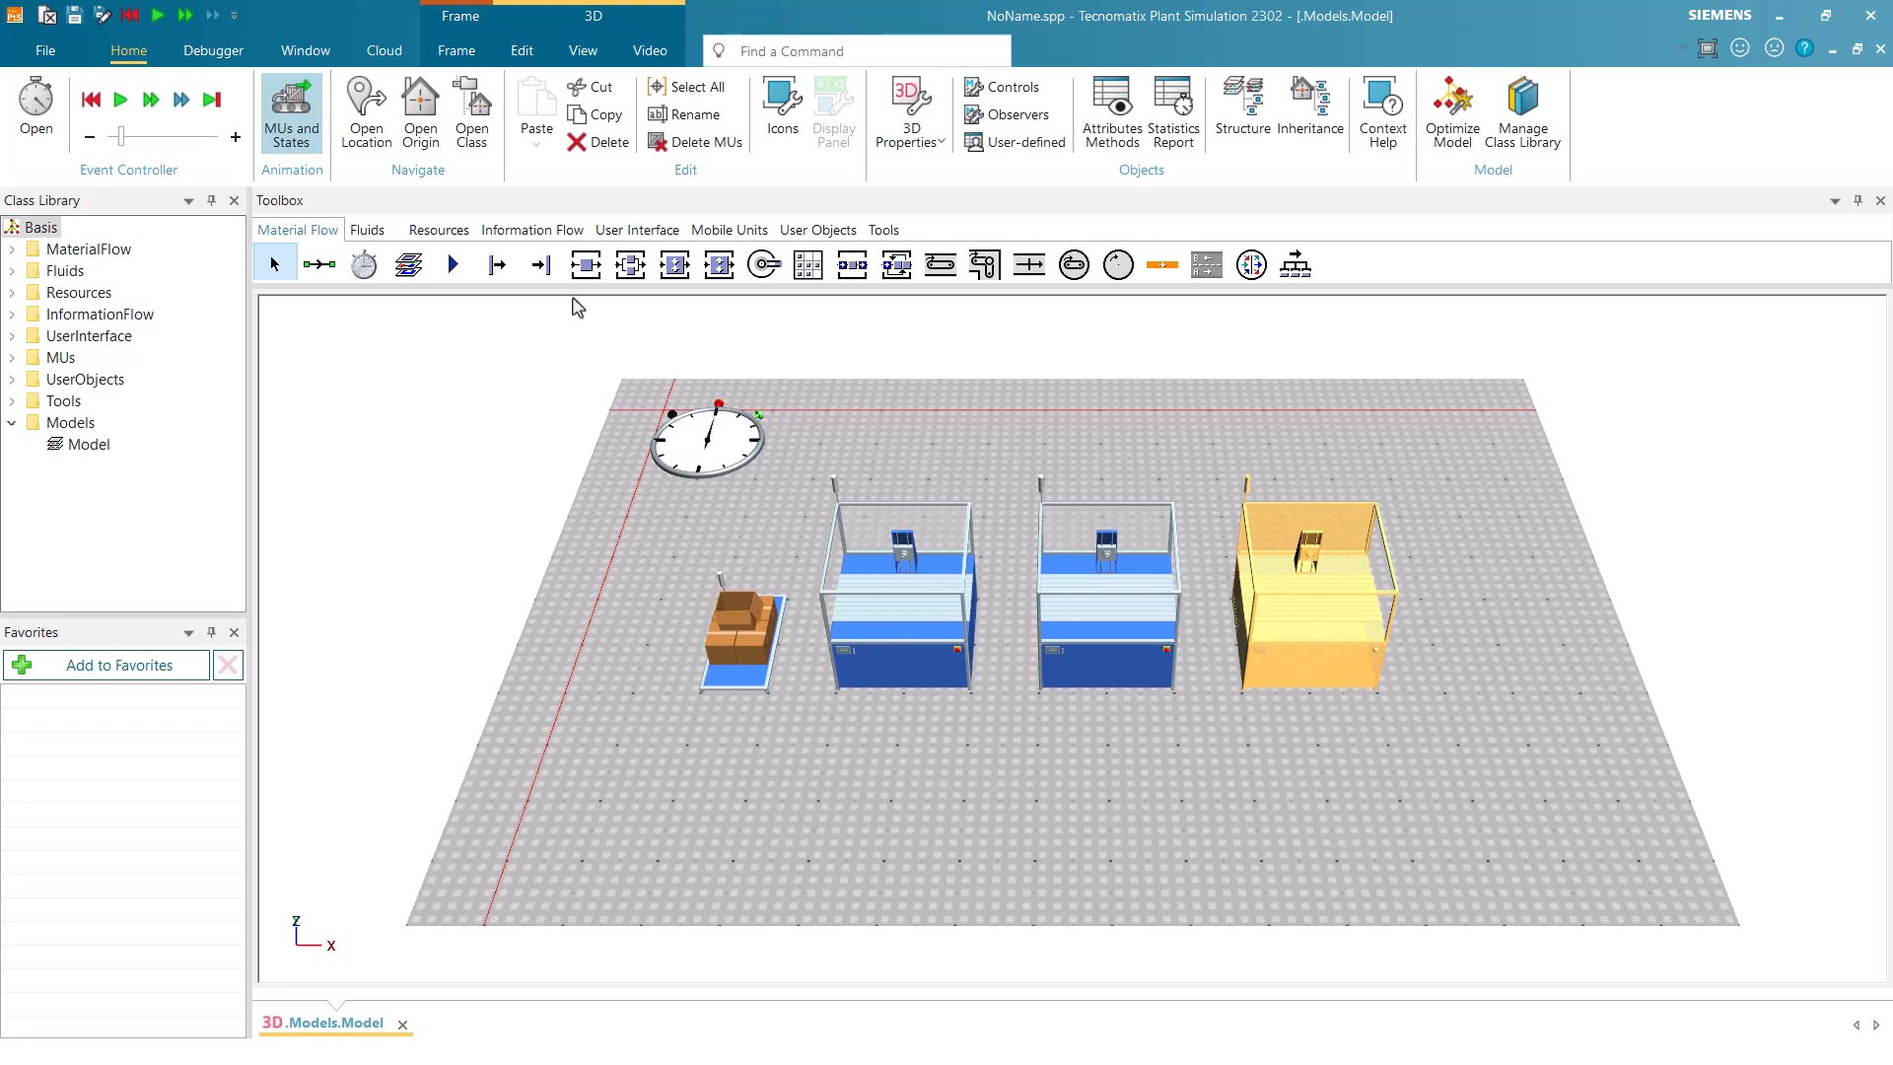
{"action": "left_click", "coordinate": [548, 275]}
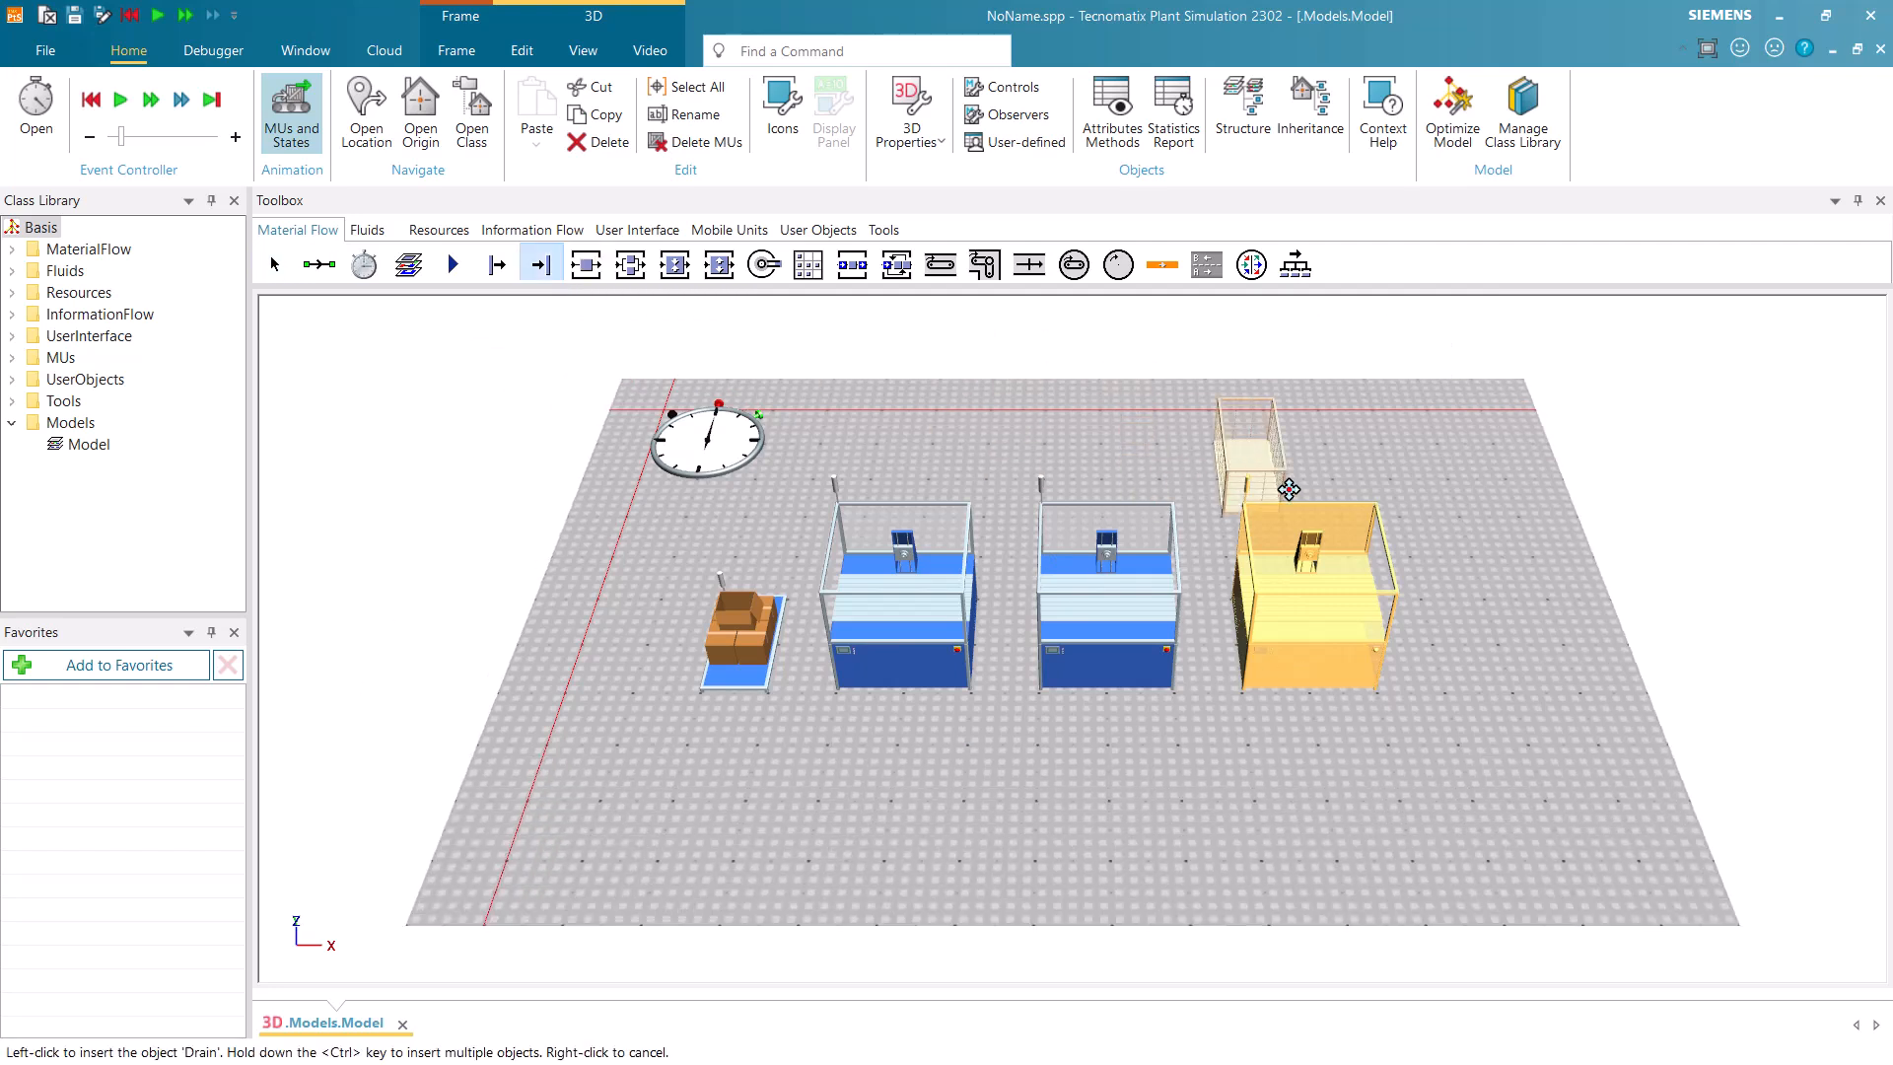
{"action": "left_click", "coordinate": [1477, 642]}
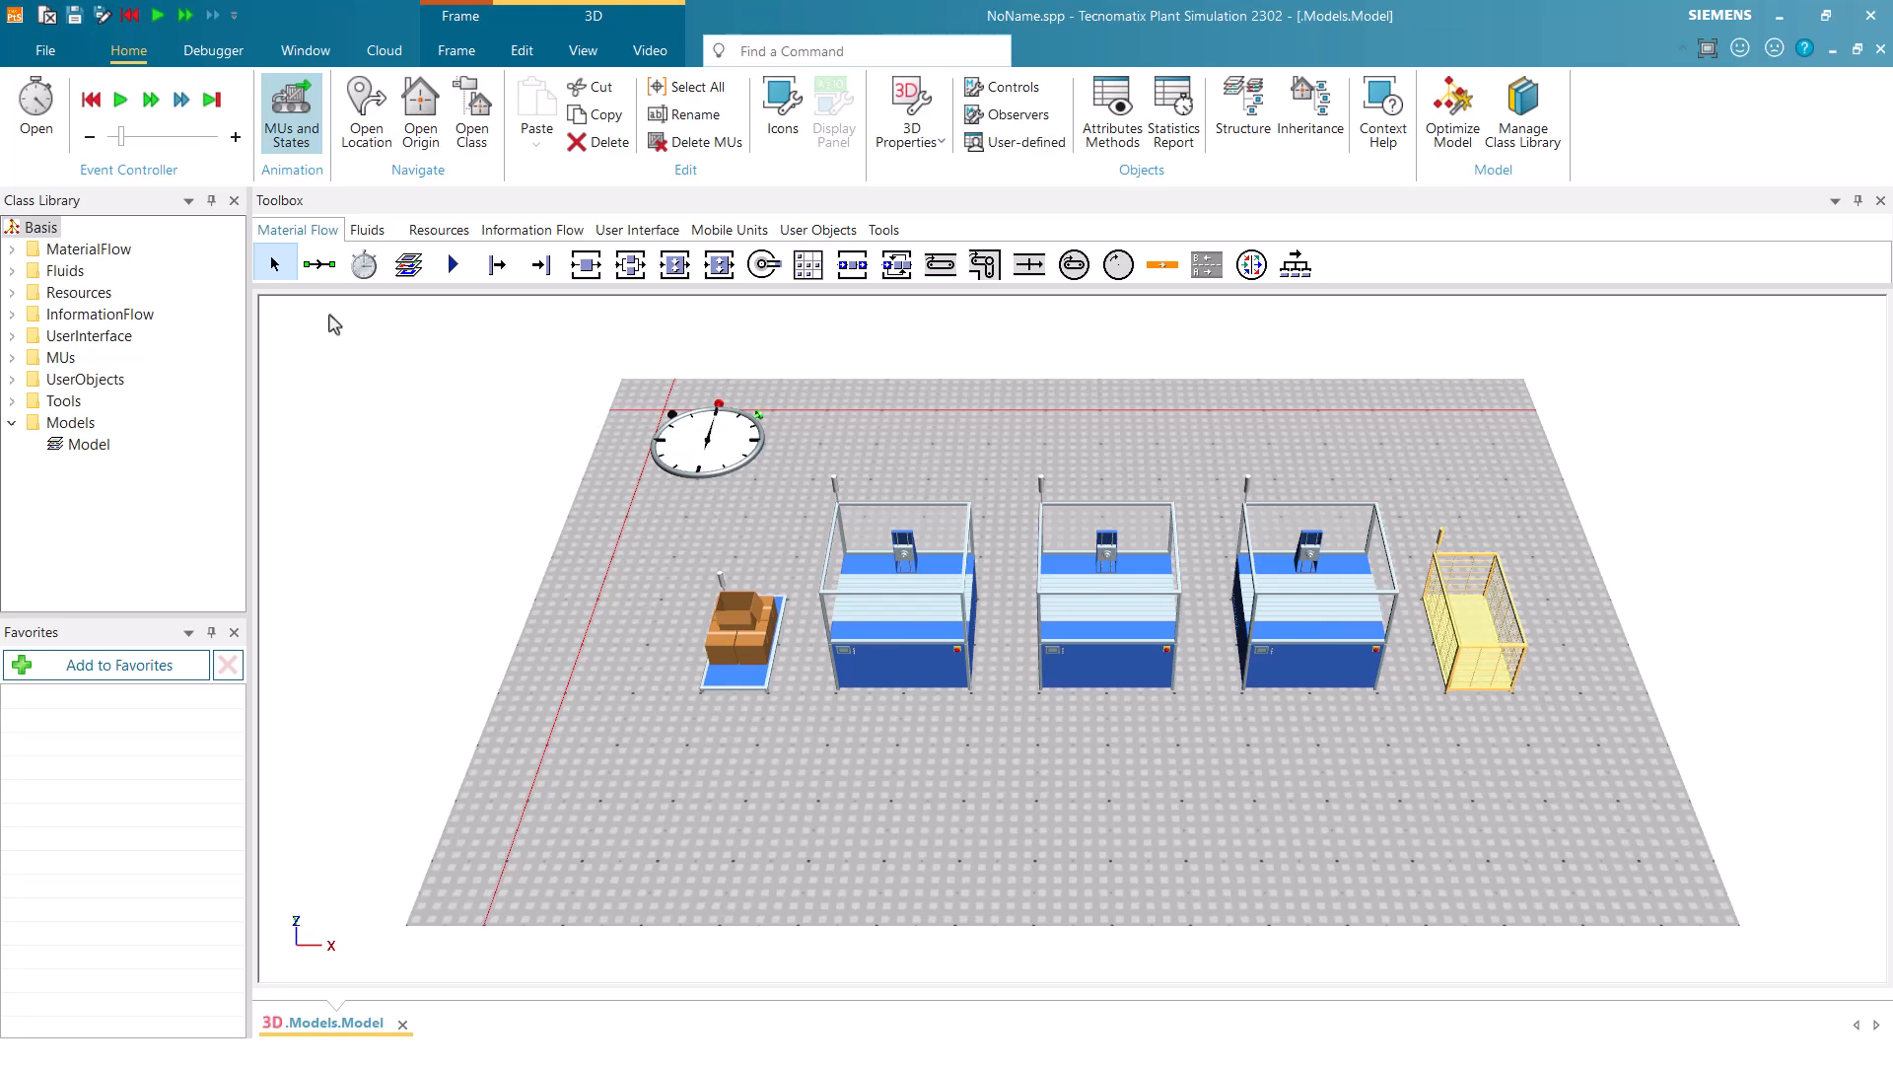
Link the Source, the three Stations and the Drain in flow order with Connectors
{"action": "left_click", "coordinate": [319, 266]}
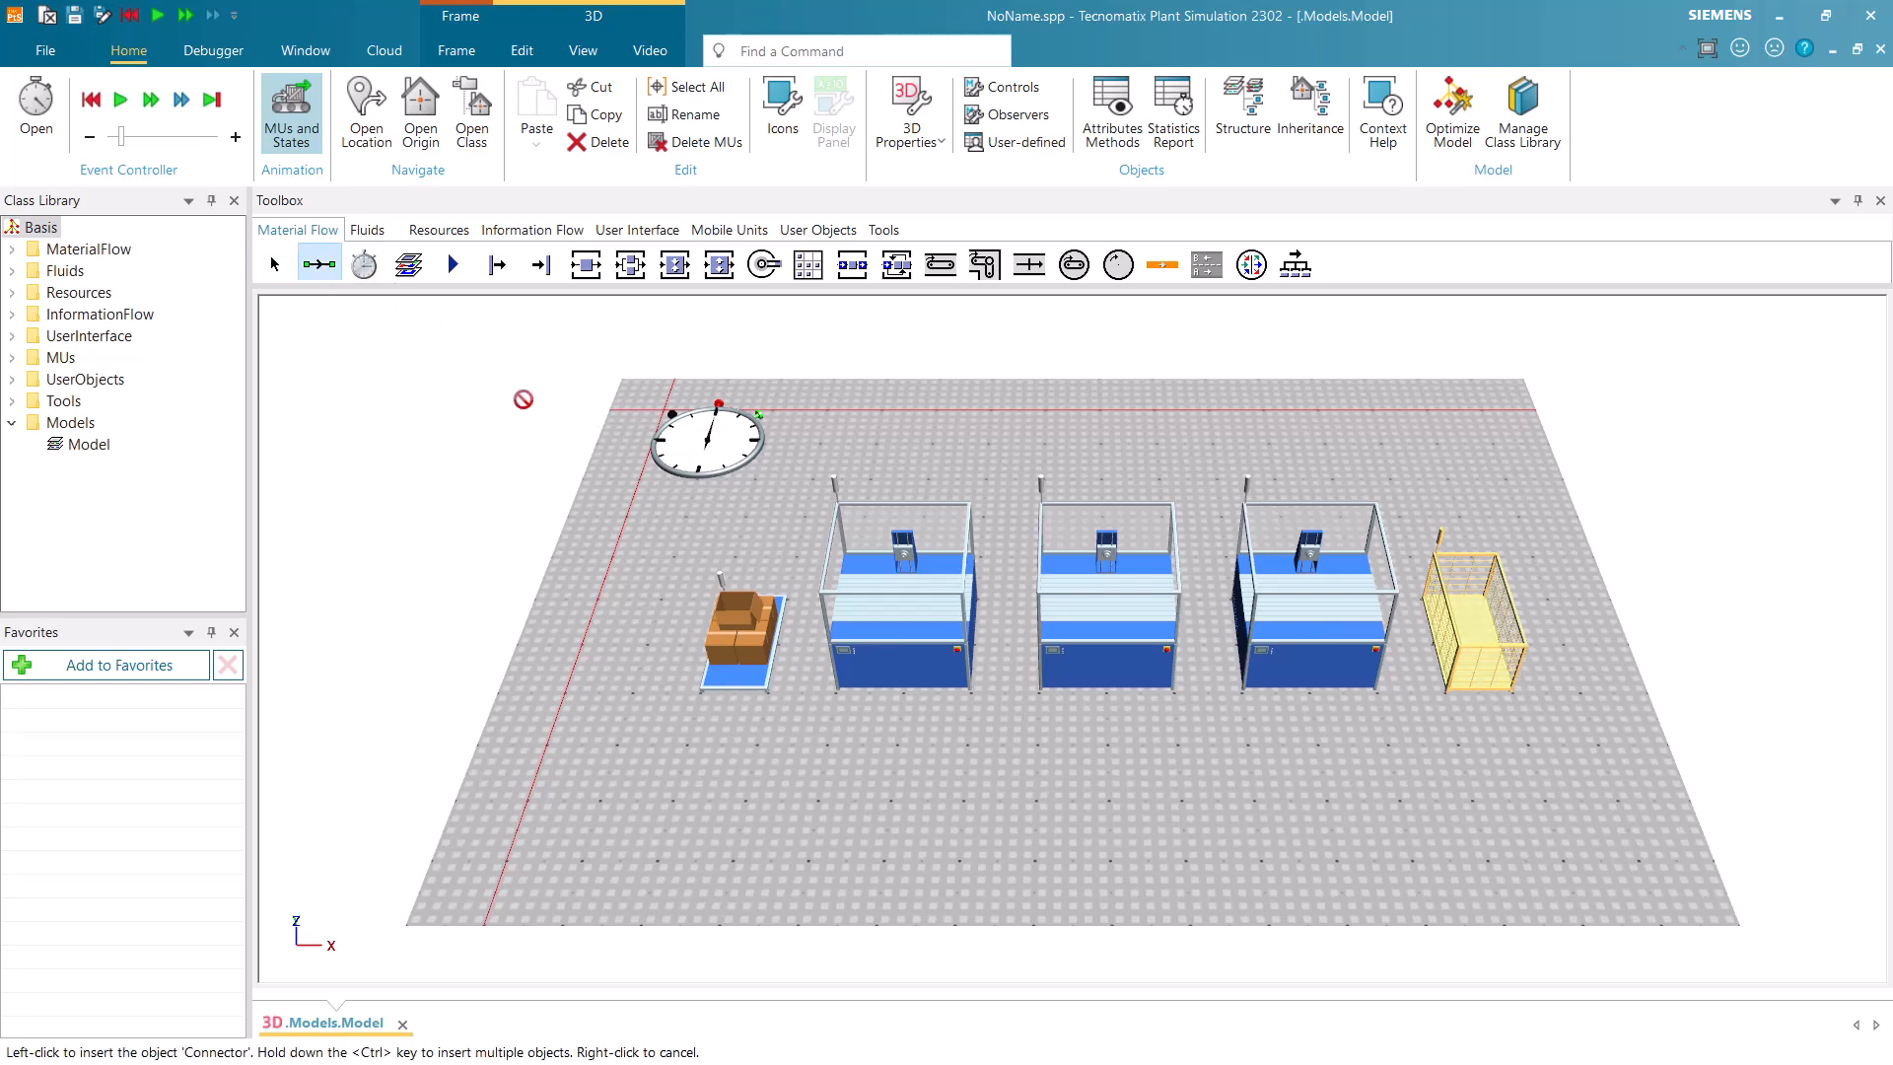
{"action": "key", "text": "ctrl"}
{"action": "left_click", "coordinate": [777, 614]}
{"action": "left_click", "coordinate": [930, 605]}
{"action": "left_click", "coordinate": [1085, 608]}
{"action": "left_click", "coordinate": [1264, 597]}
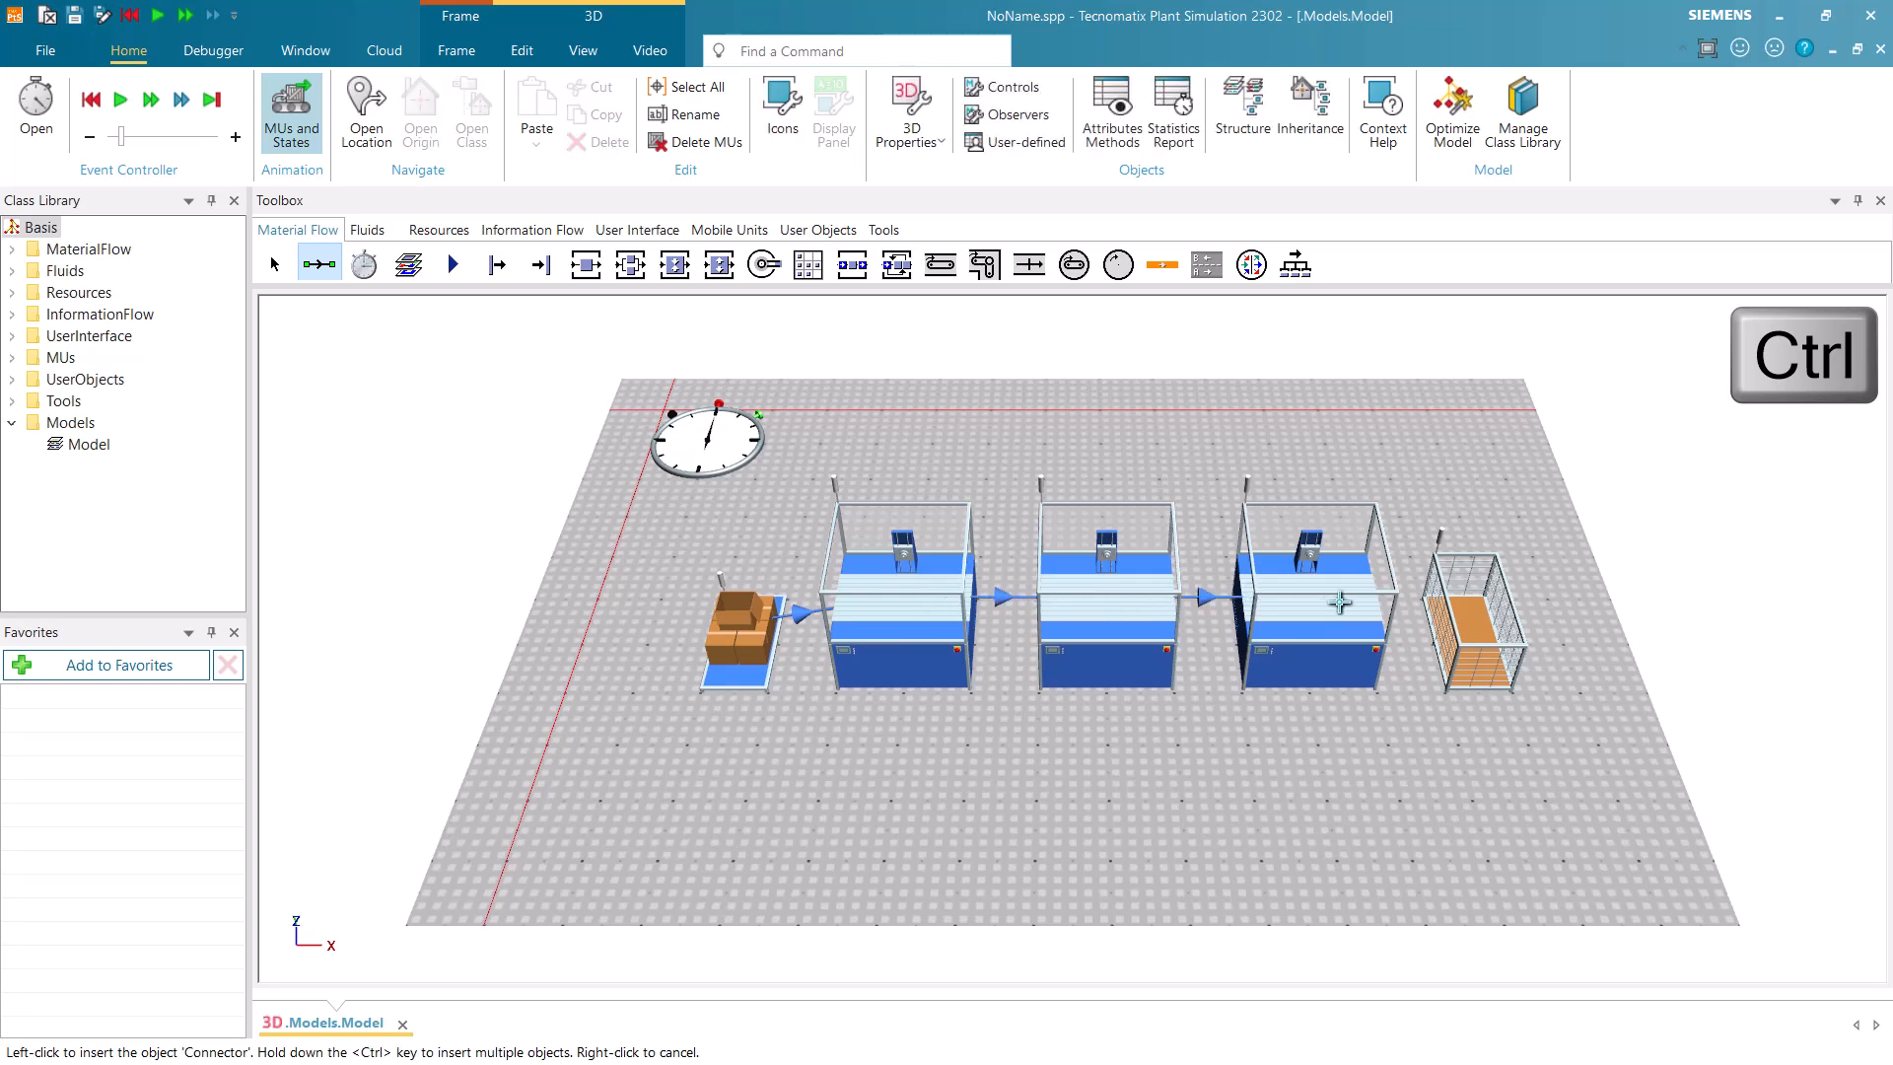
{"action": "left_click", "coordinate": [1467, 618]}
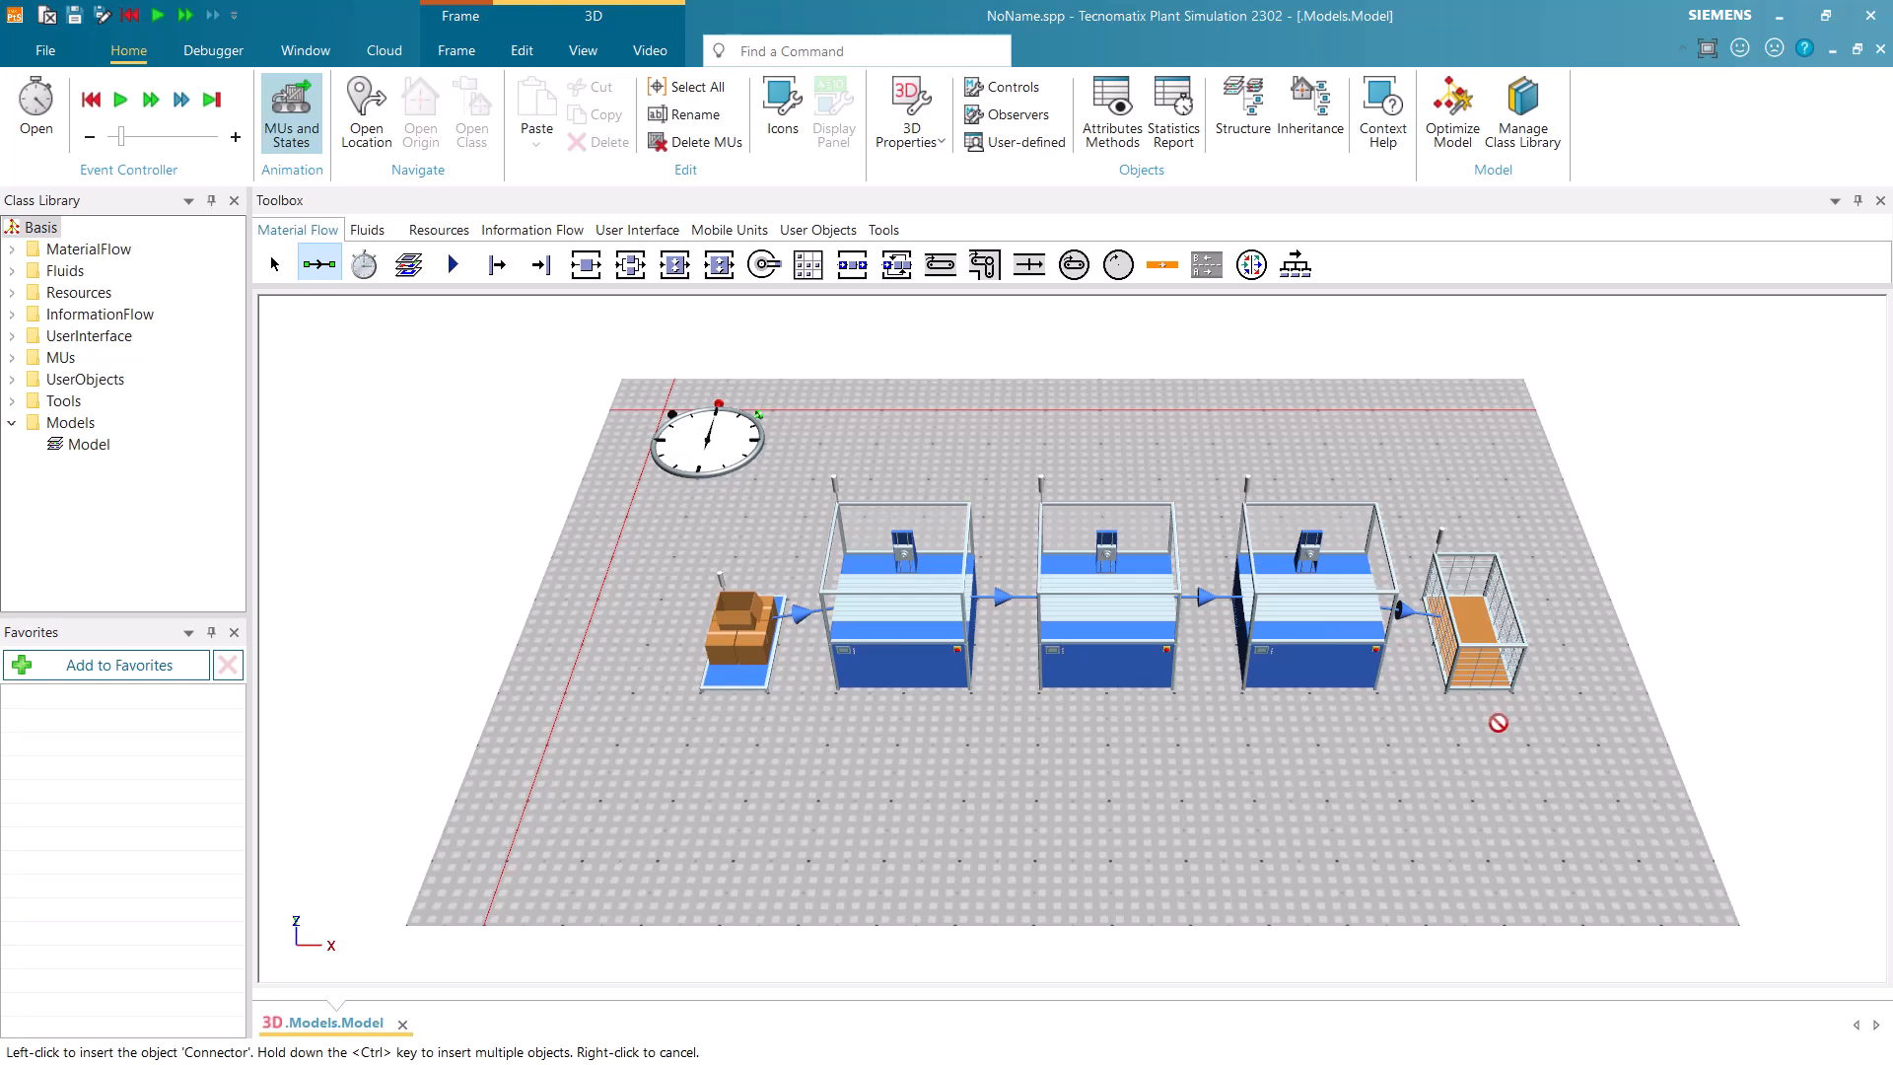
{"action": "key", "text": "Escape"}
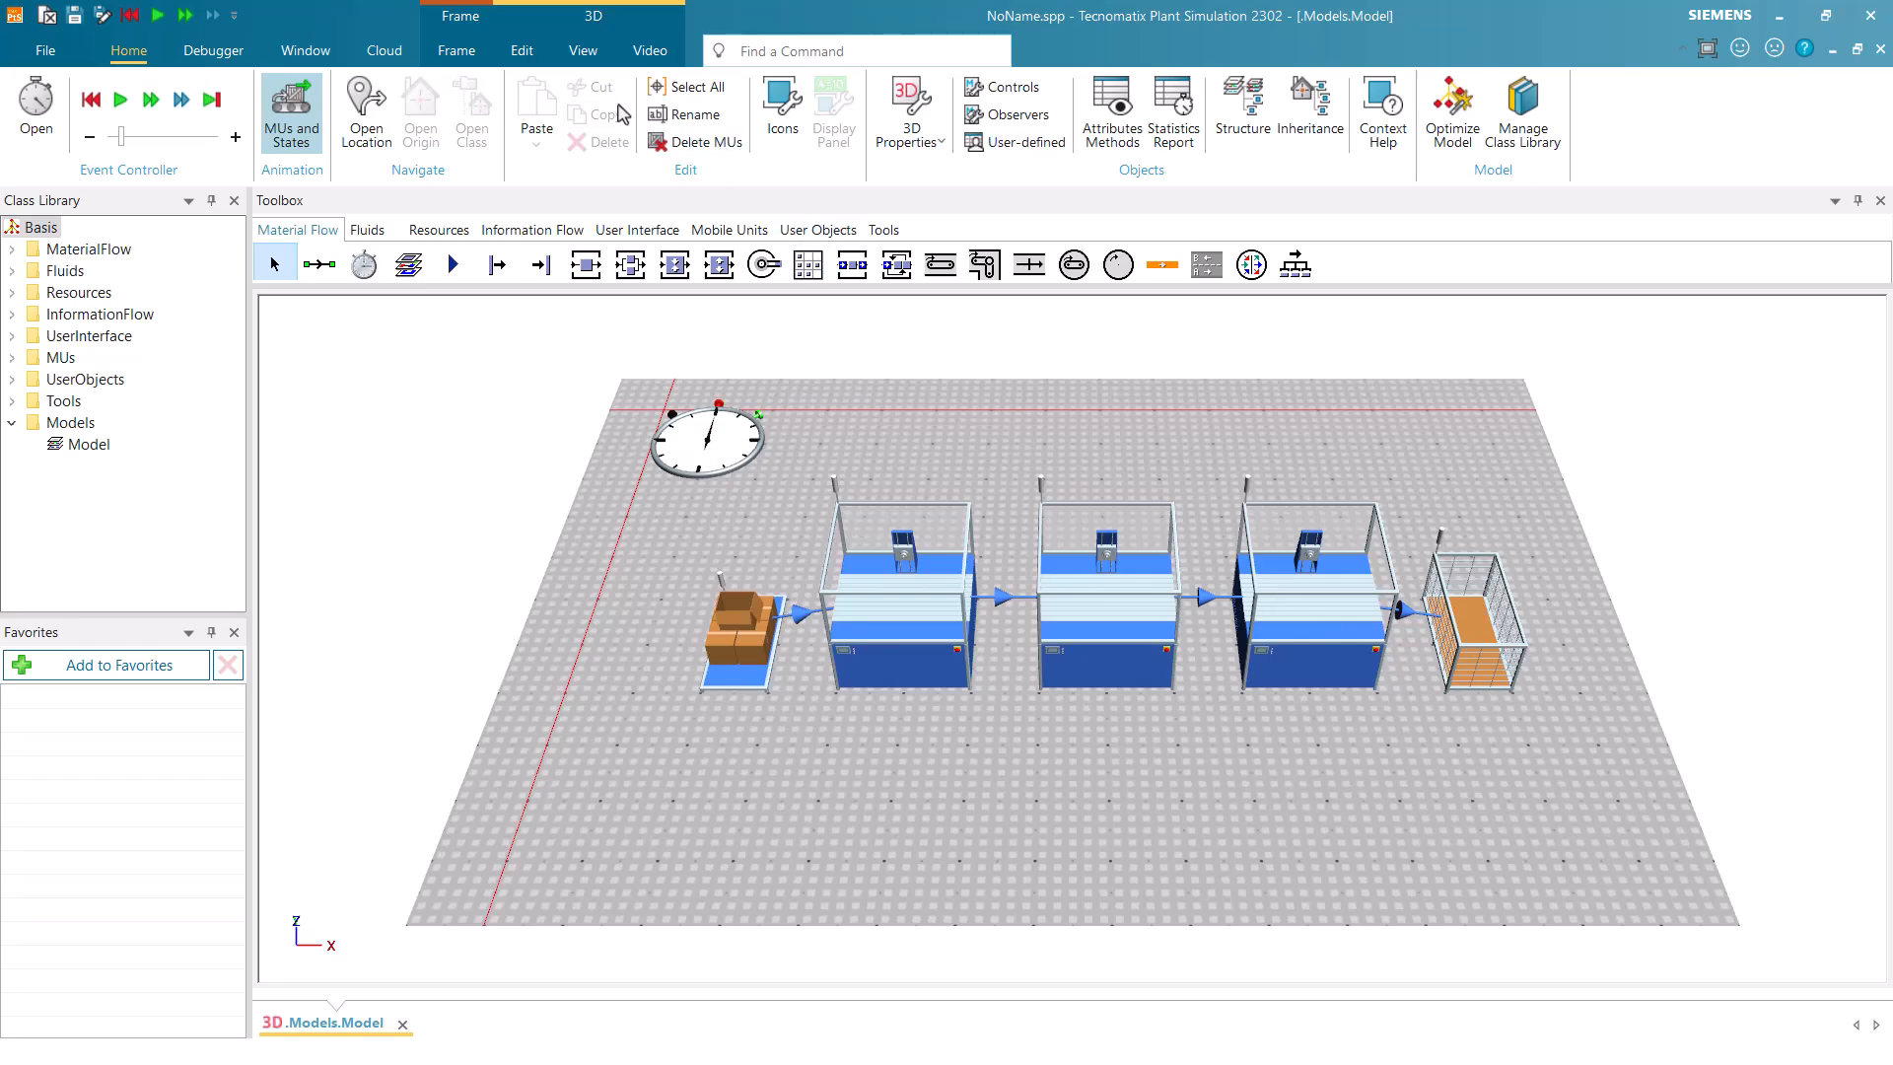
View the line in the 2D planning view and return to the 3D view
{"action": "left_click", "coordinate": [597, 57]}
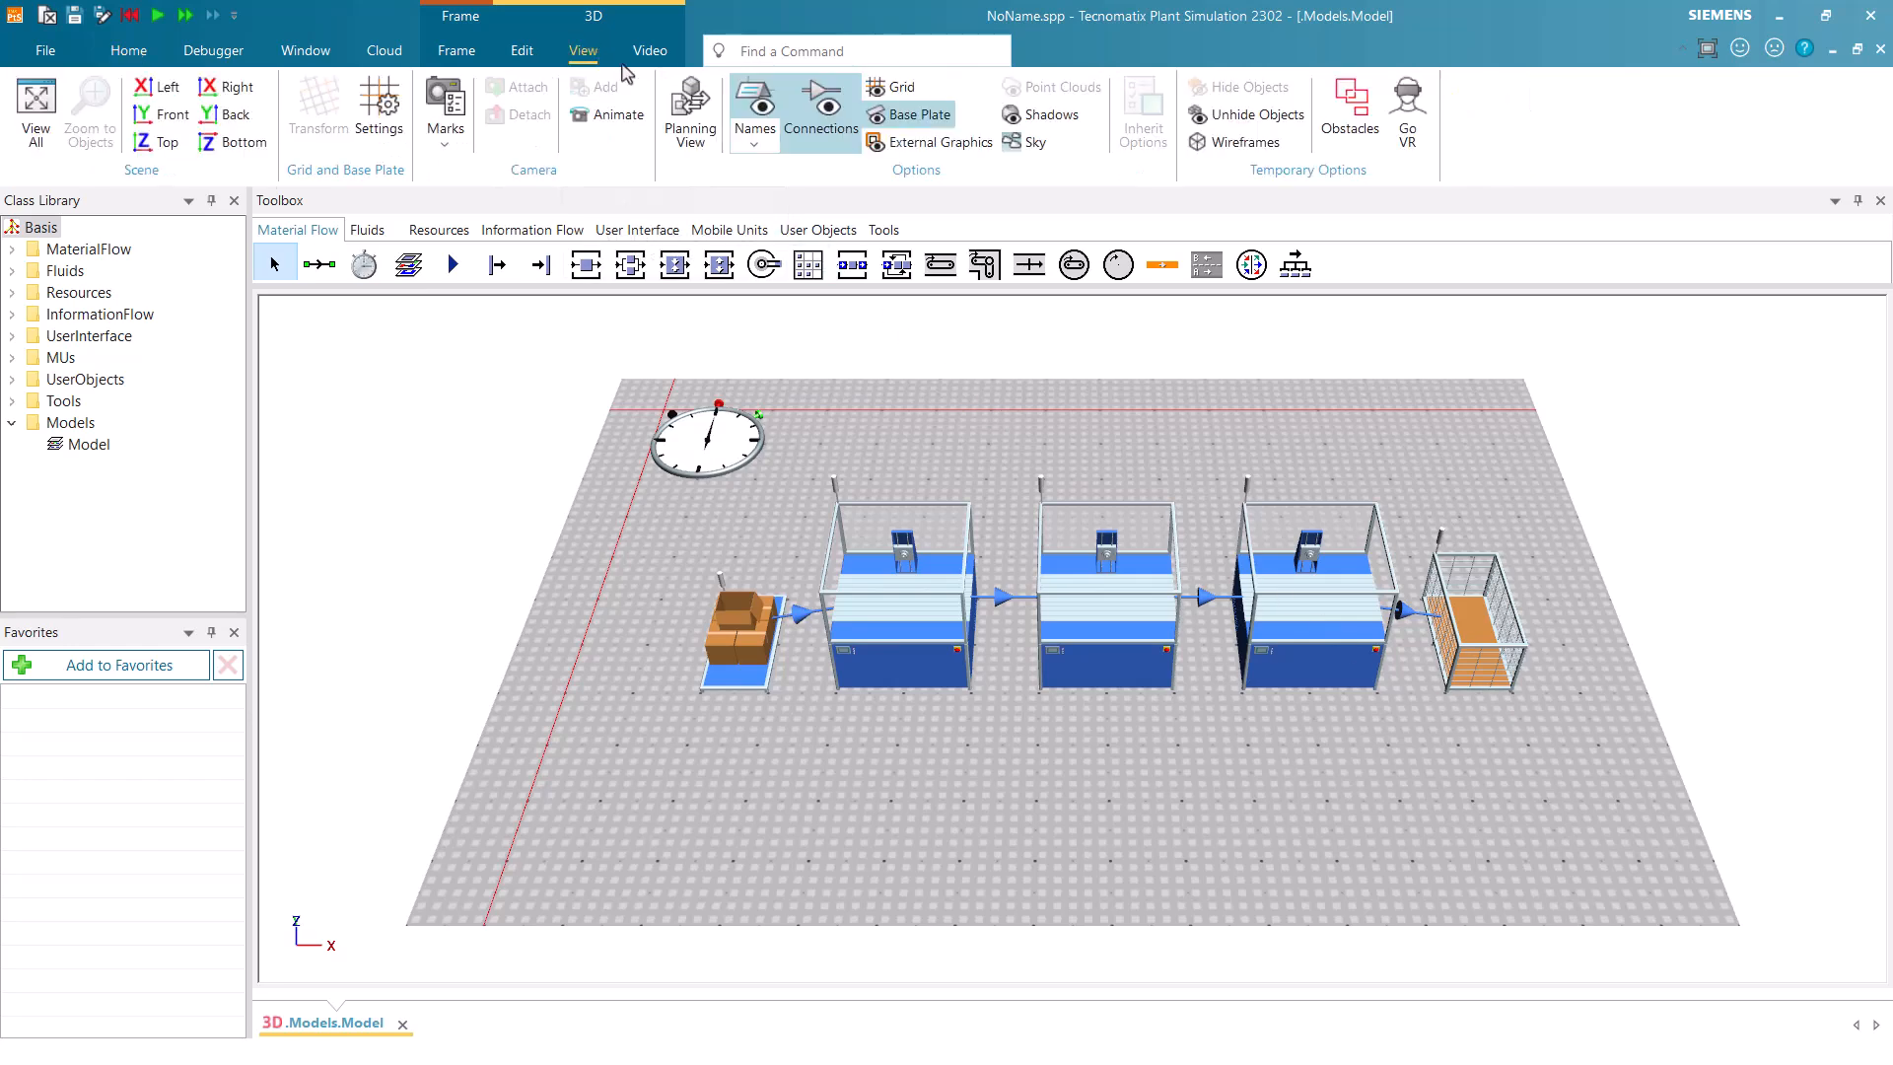
{"action": "left_click", "coordinate": [687, 115]}
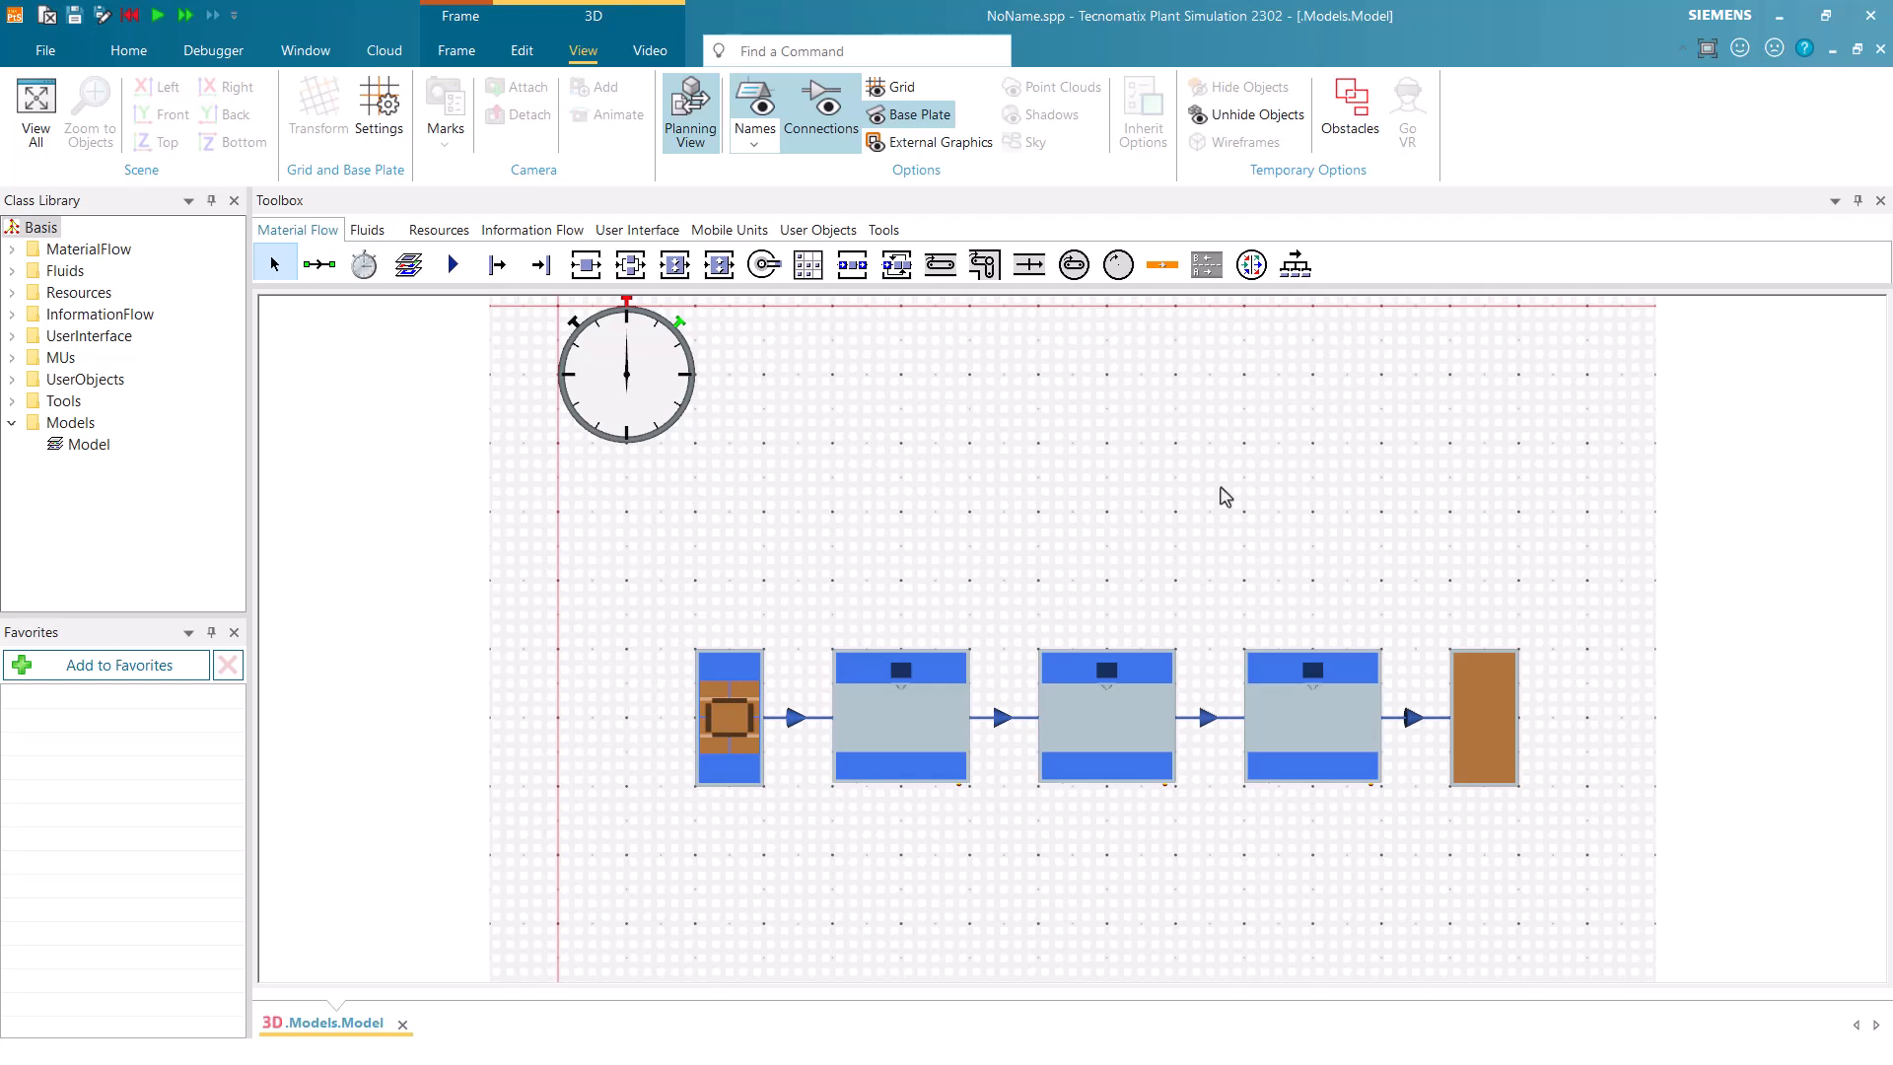
{"action": "key", "text": "p"}
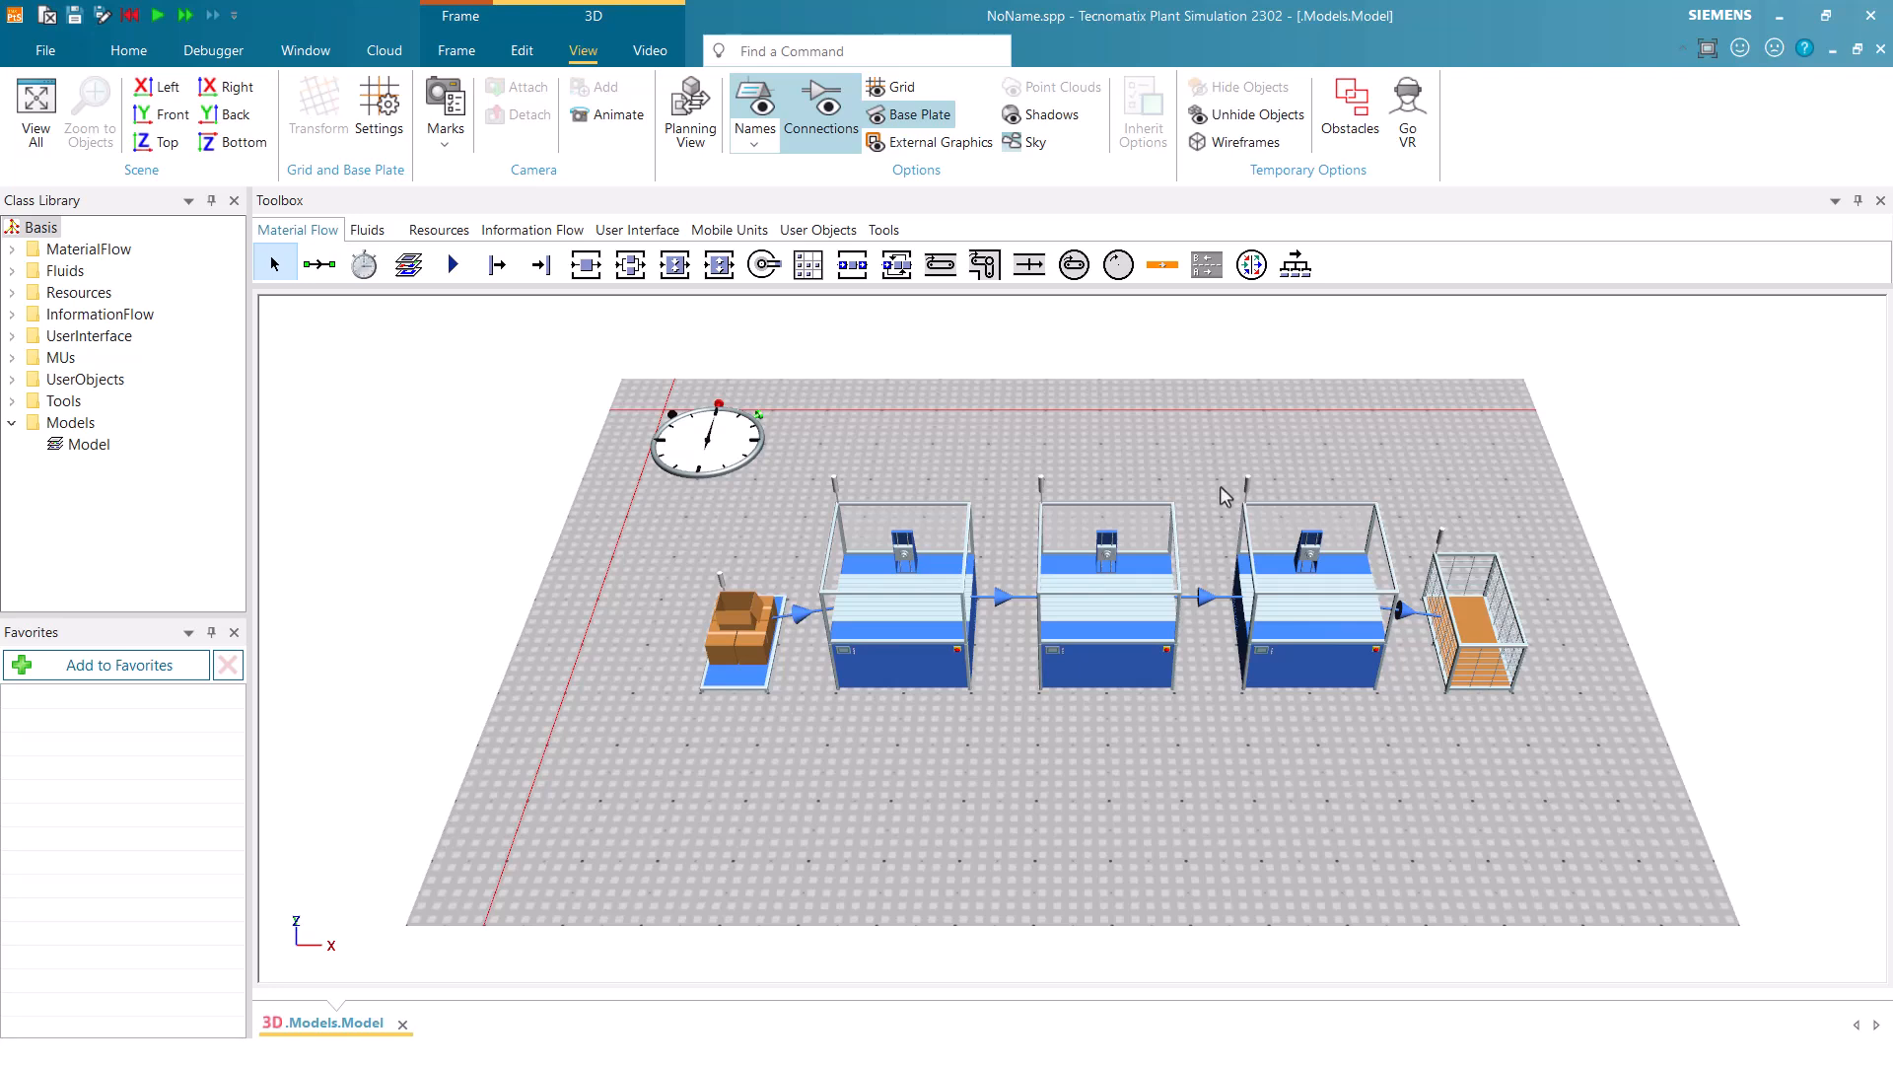
Set the simulation end time in the event controller settings to 1:00:00:00
{"action": "double_click", "coordinate": [688, 437]}
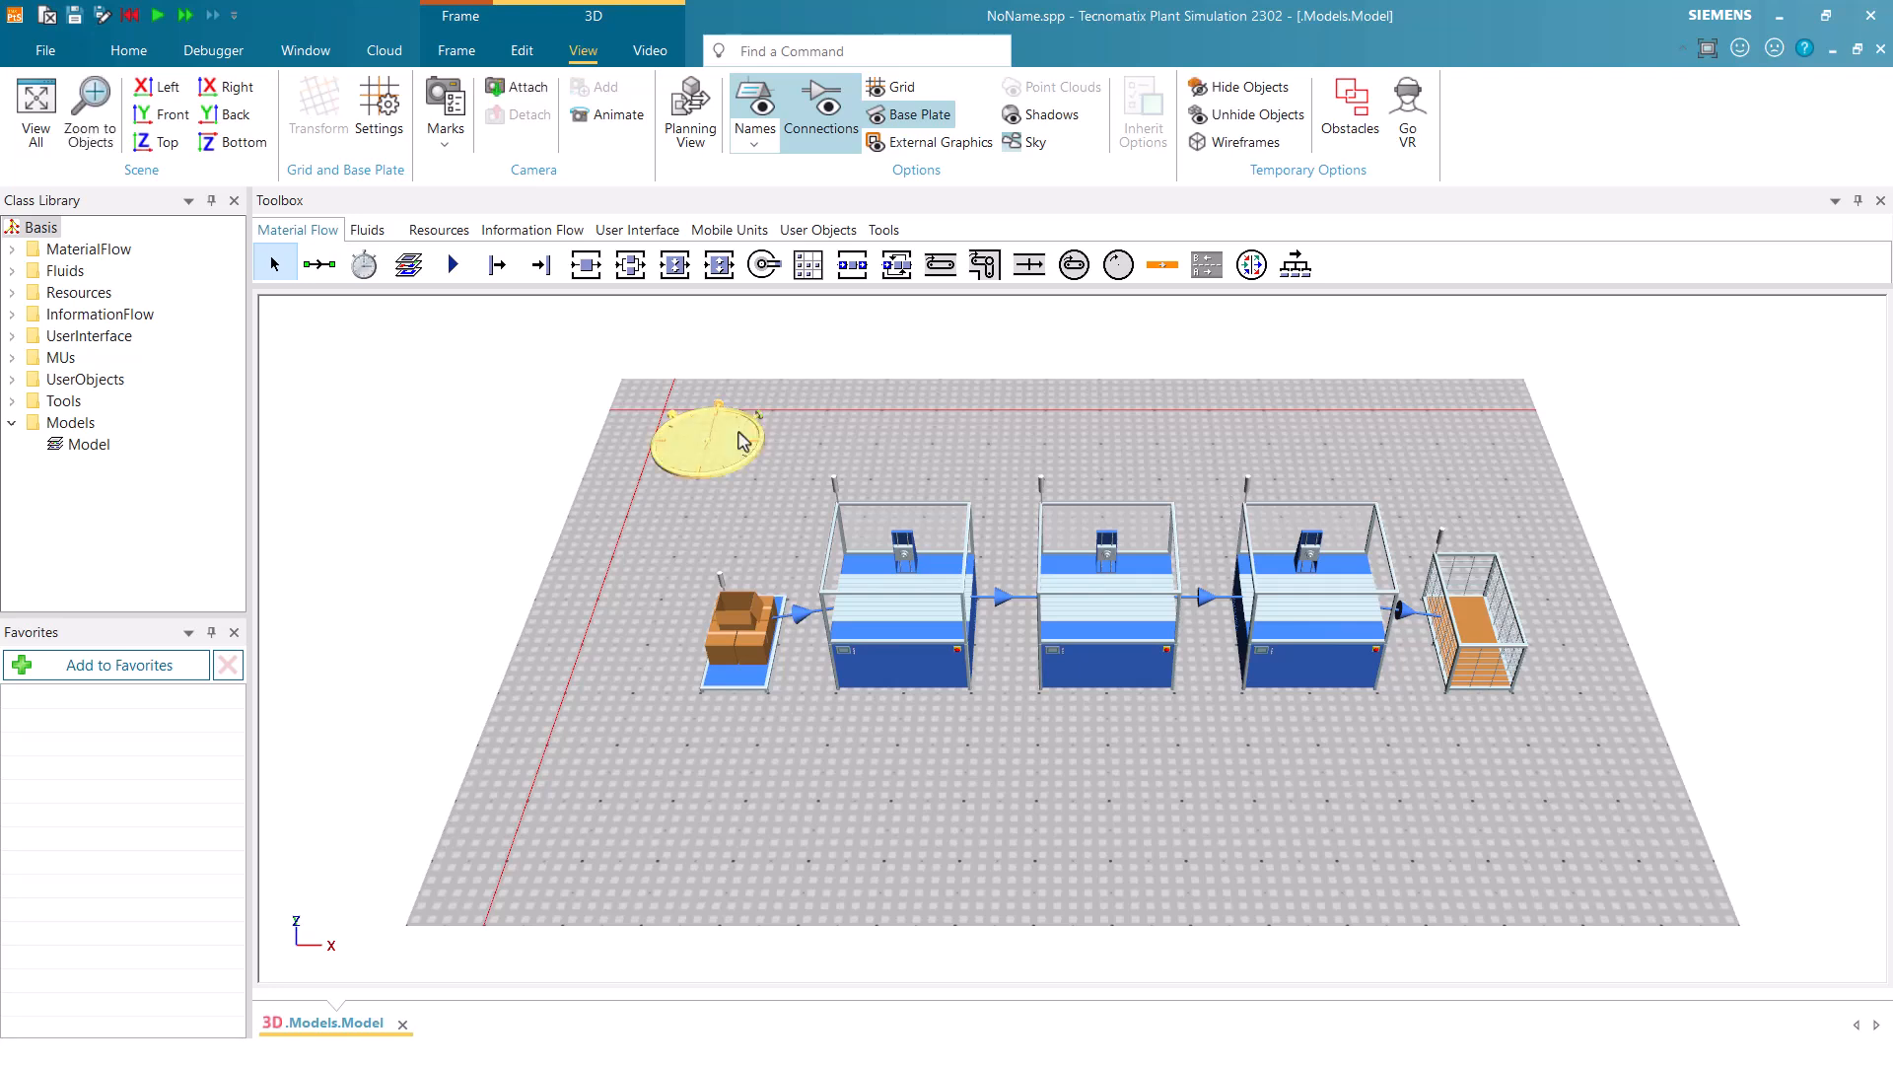
{"action": "left_click", "coordinate": [885, 503]}
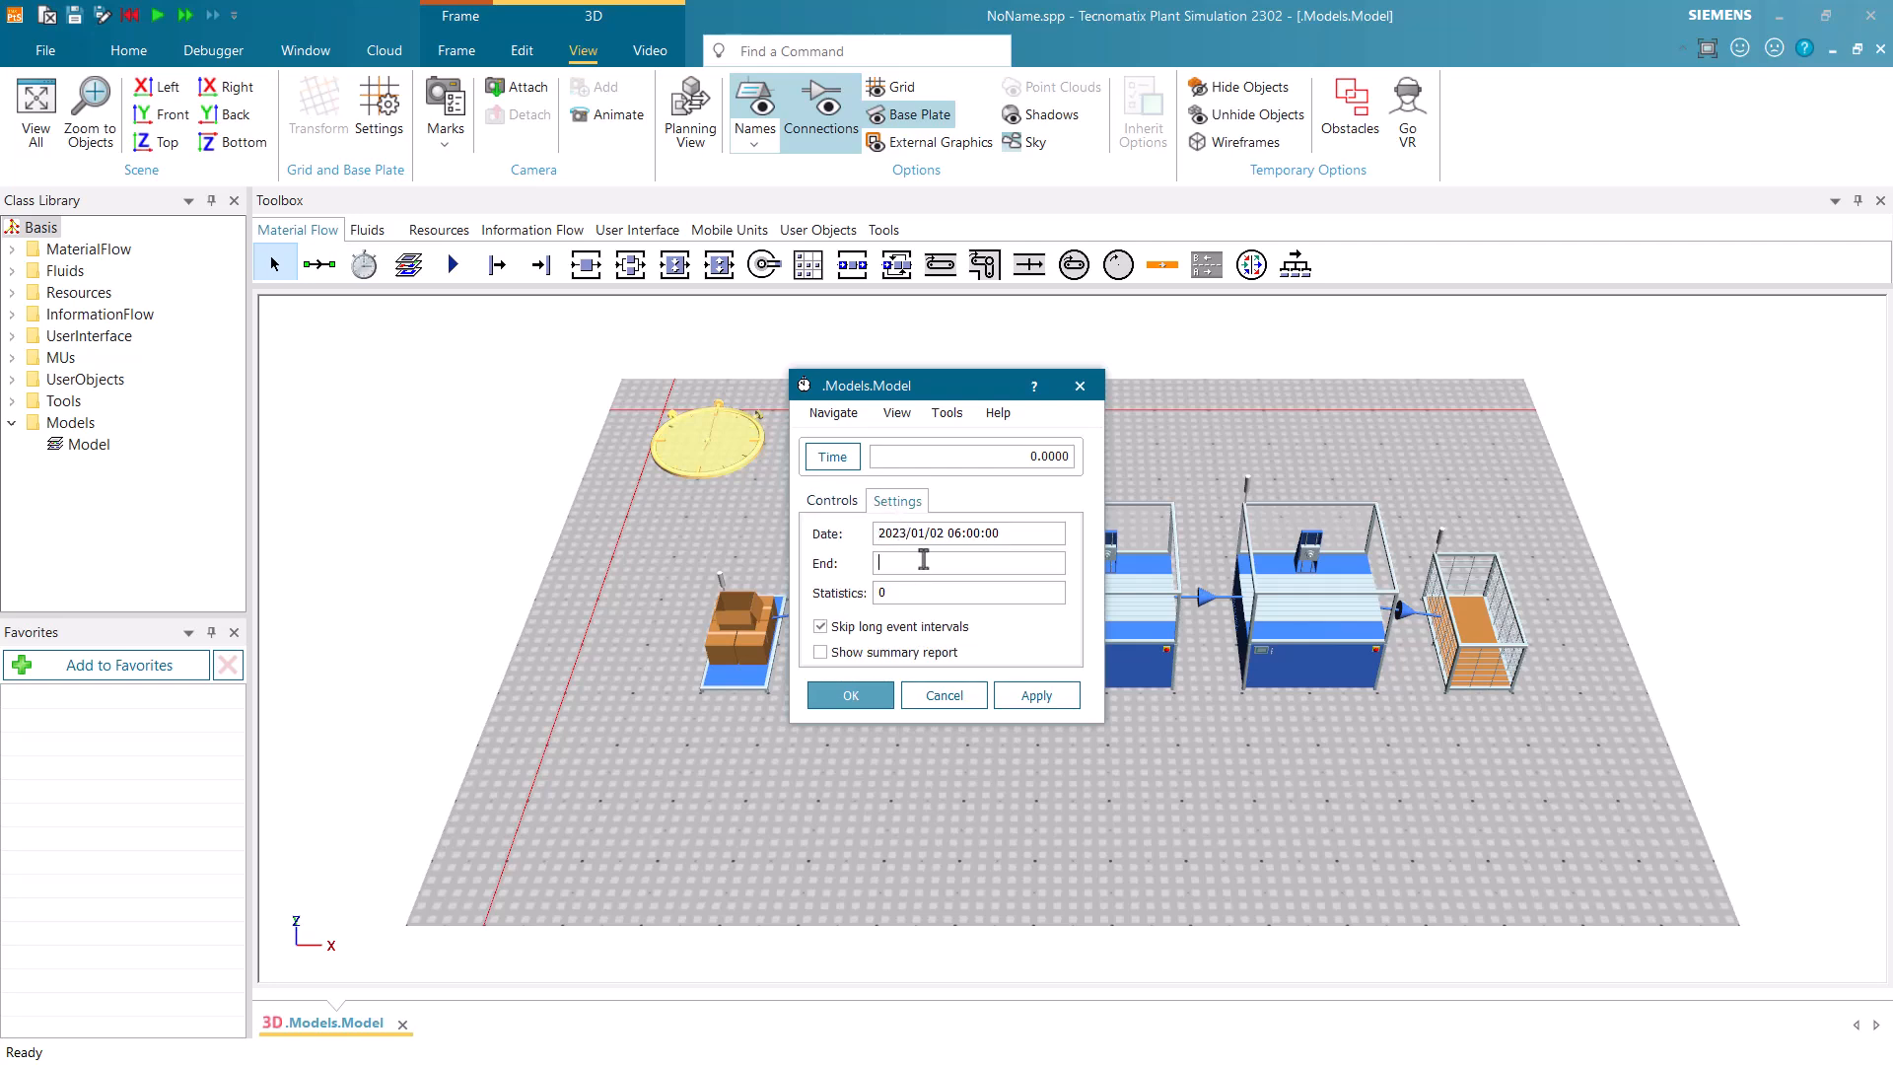
{"action": "type", "text": "1:00:00:00"}
{"action": "left_click", "coordinate": [858, 694]}
{"action": "left_click", "coordinate": [863, 693]}
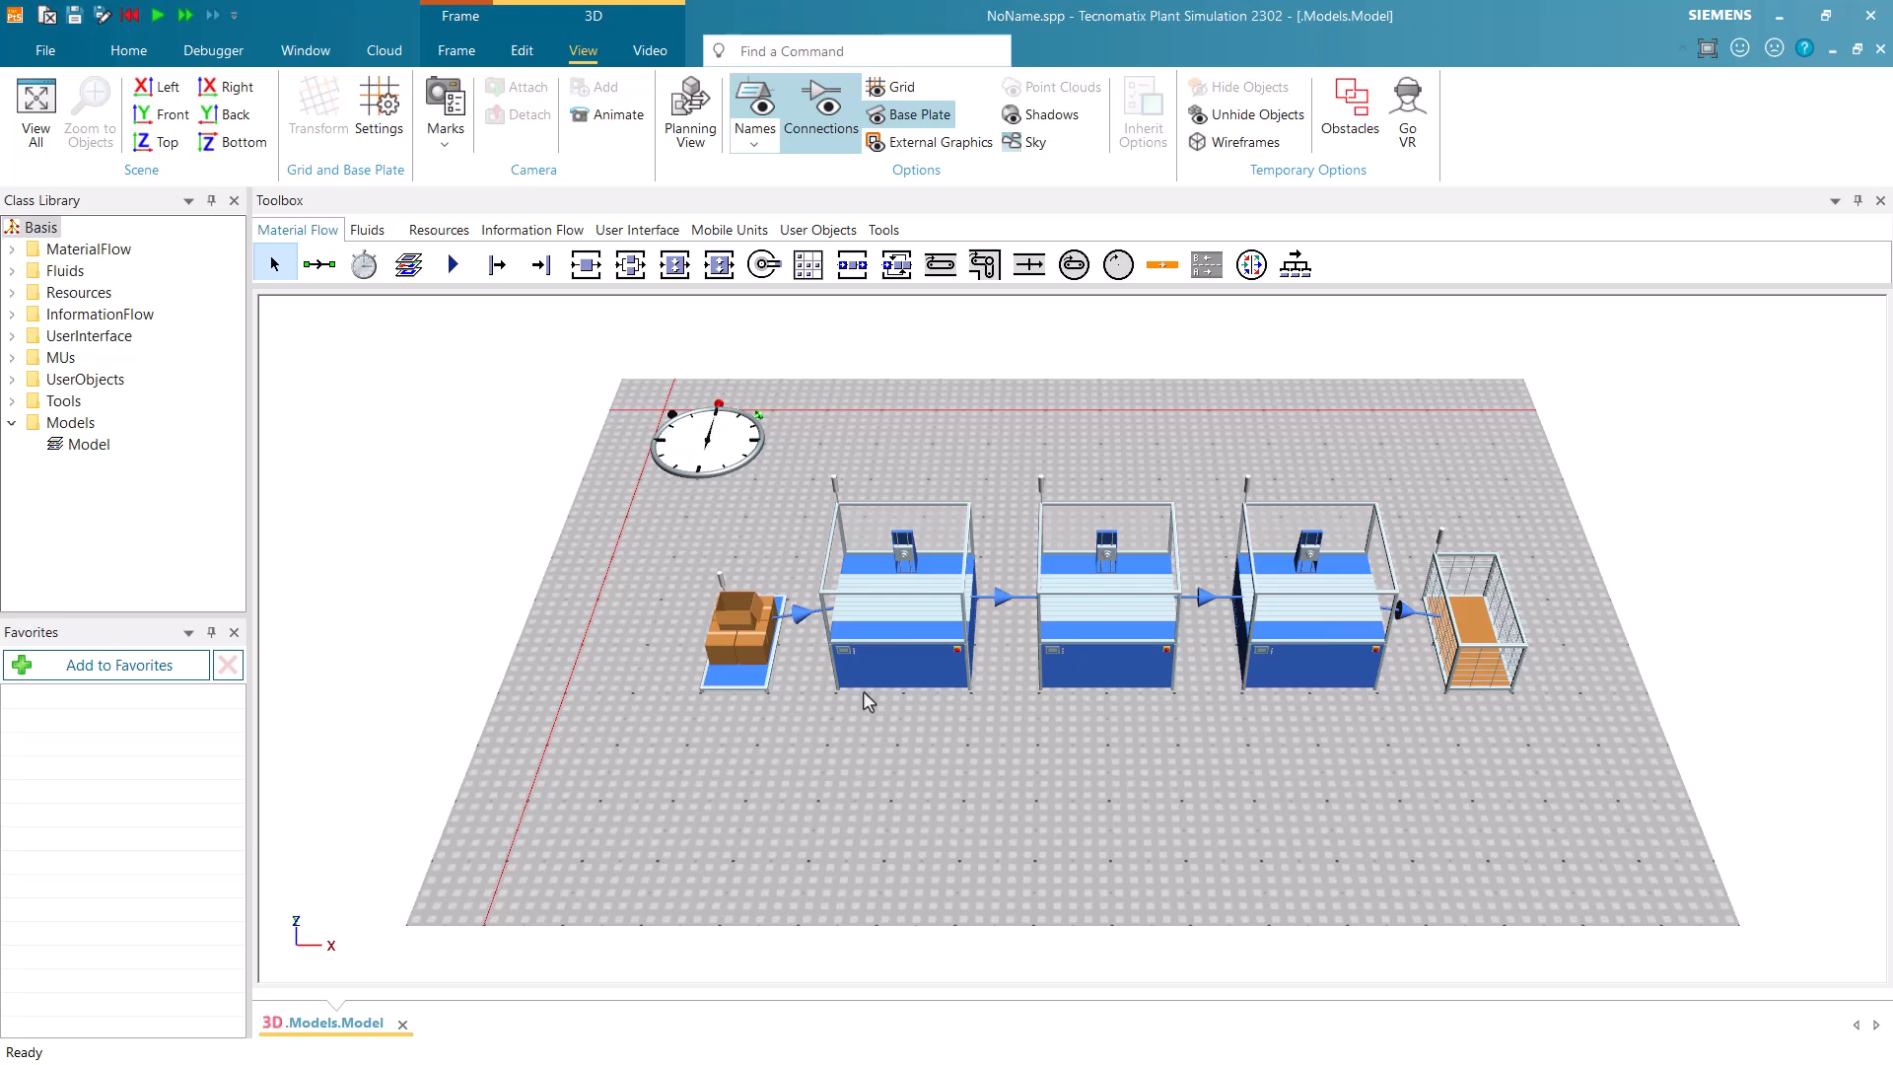
Reset the simulation, run it briefly with animation, and fast-forward it without animation to the end time
{"action": "left_click", "coordinate": [128, 54]}
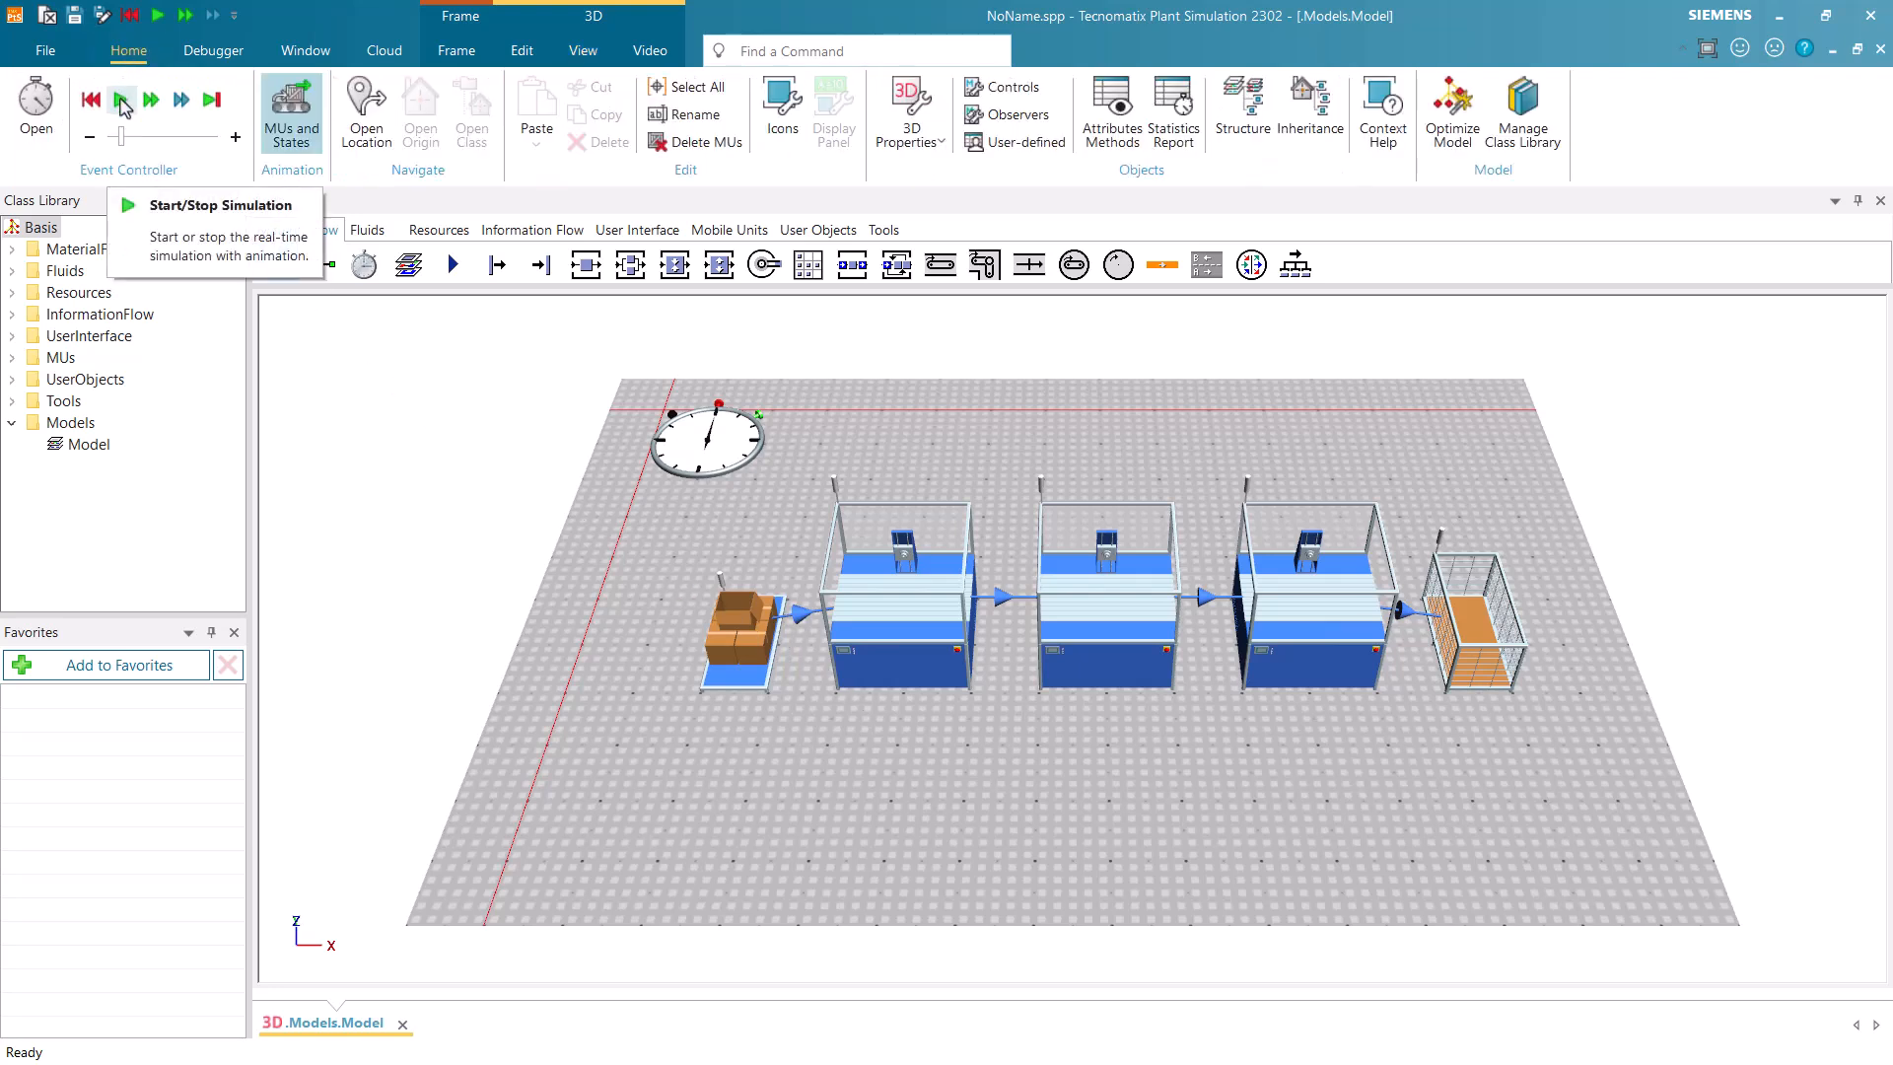
{"action": "right_click", "coordinate": [441, 539]}
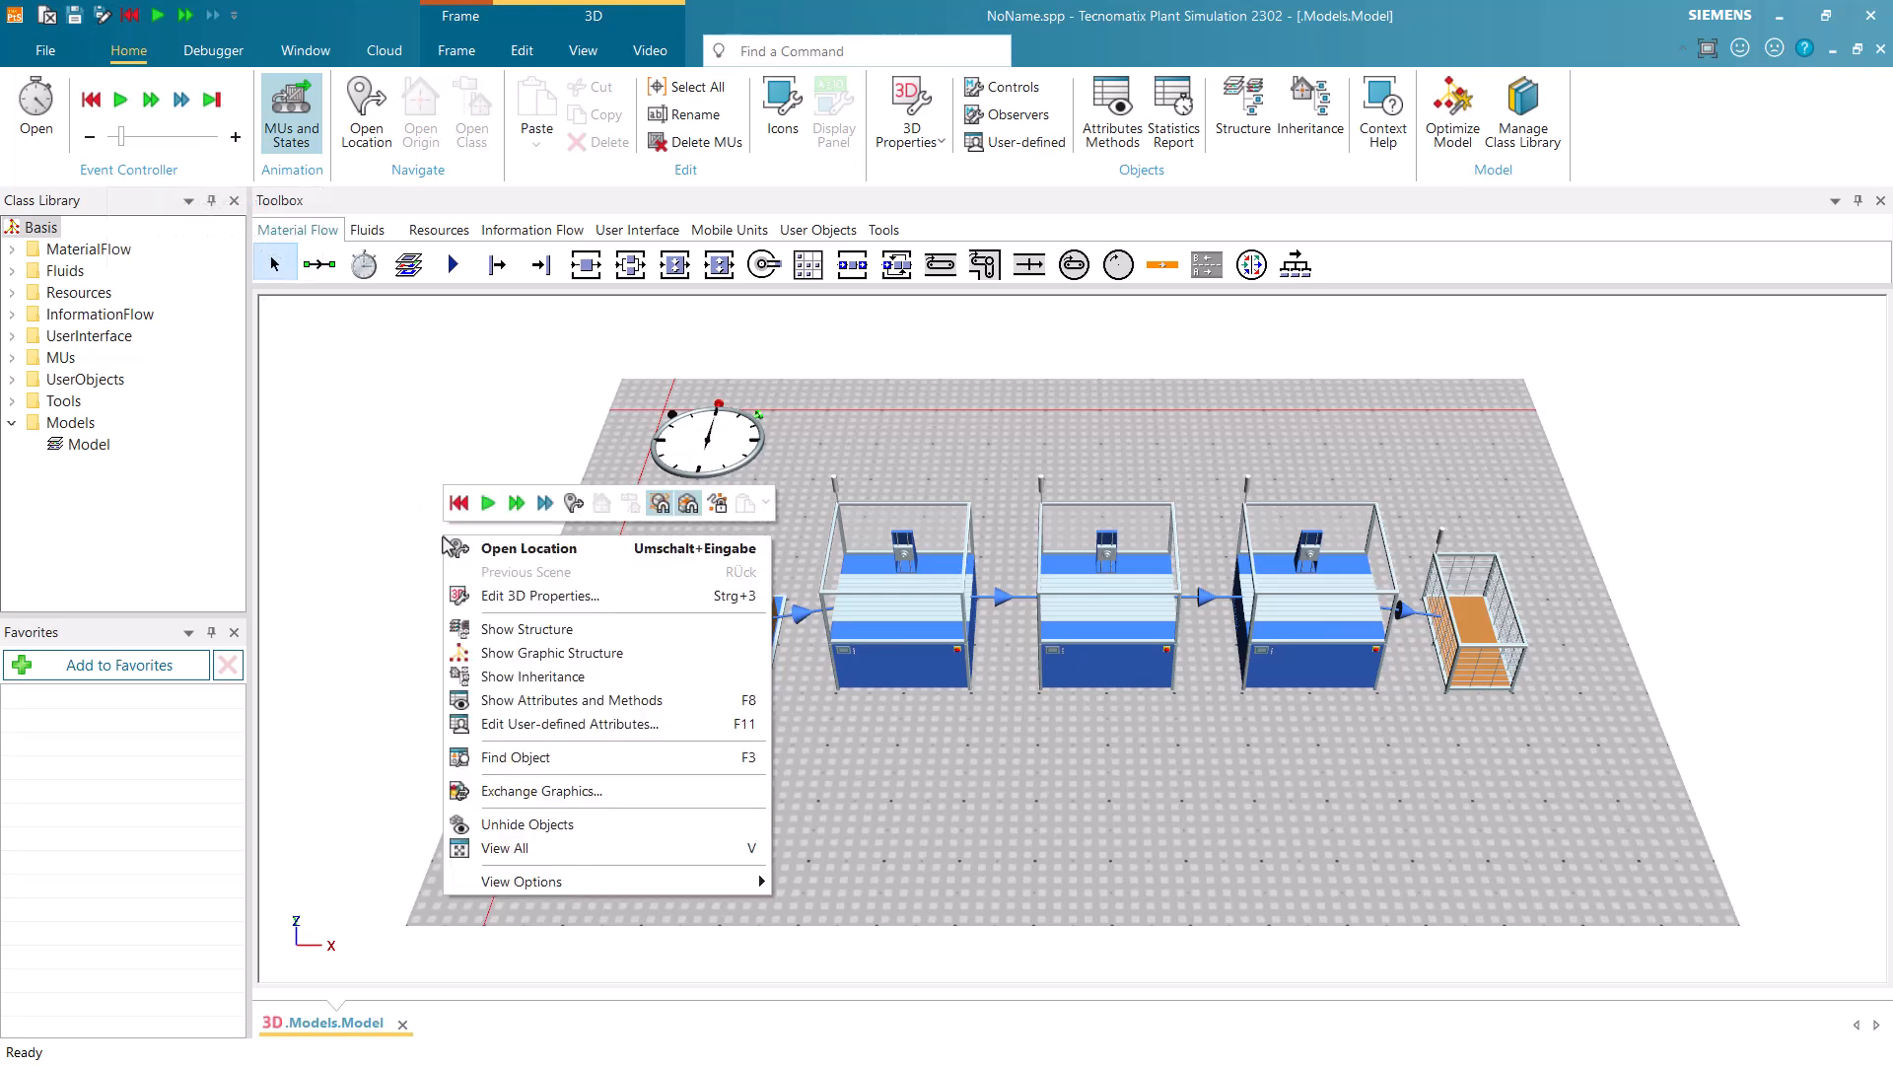
{"action": "left_click", "coordinate": [458, 504]}
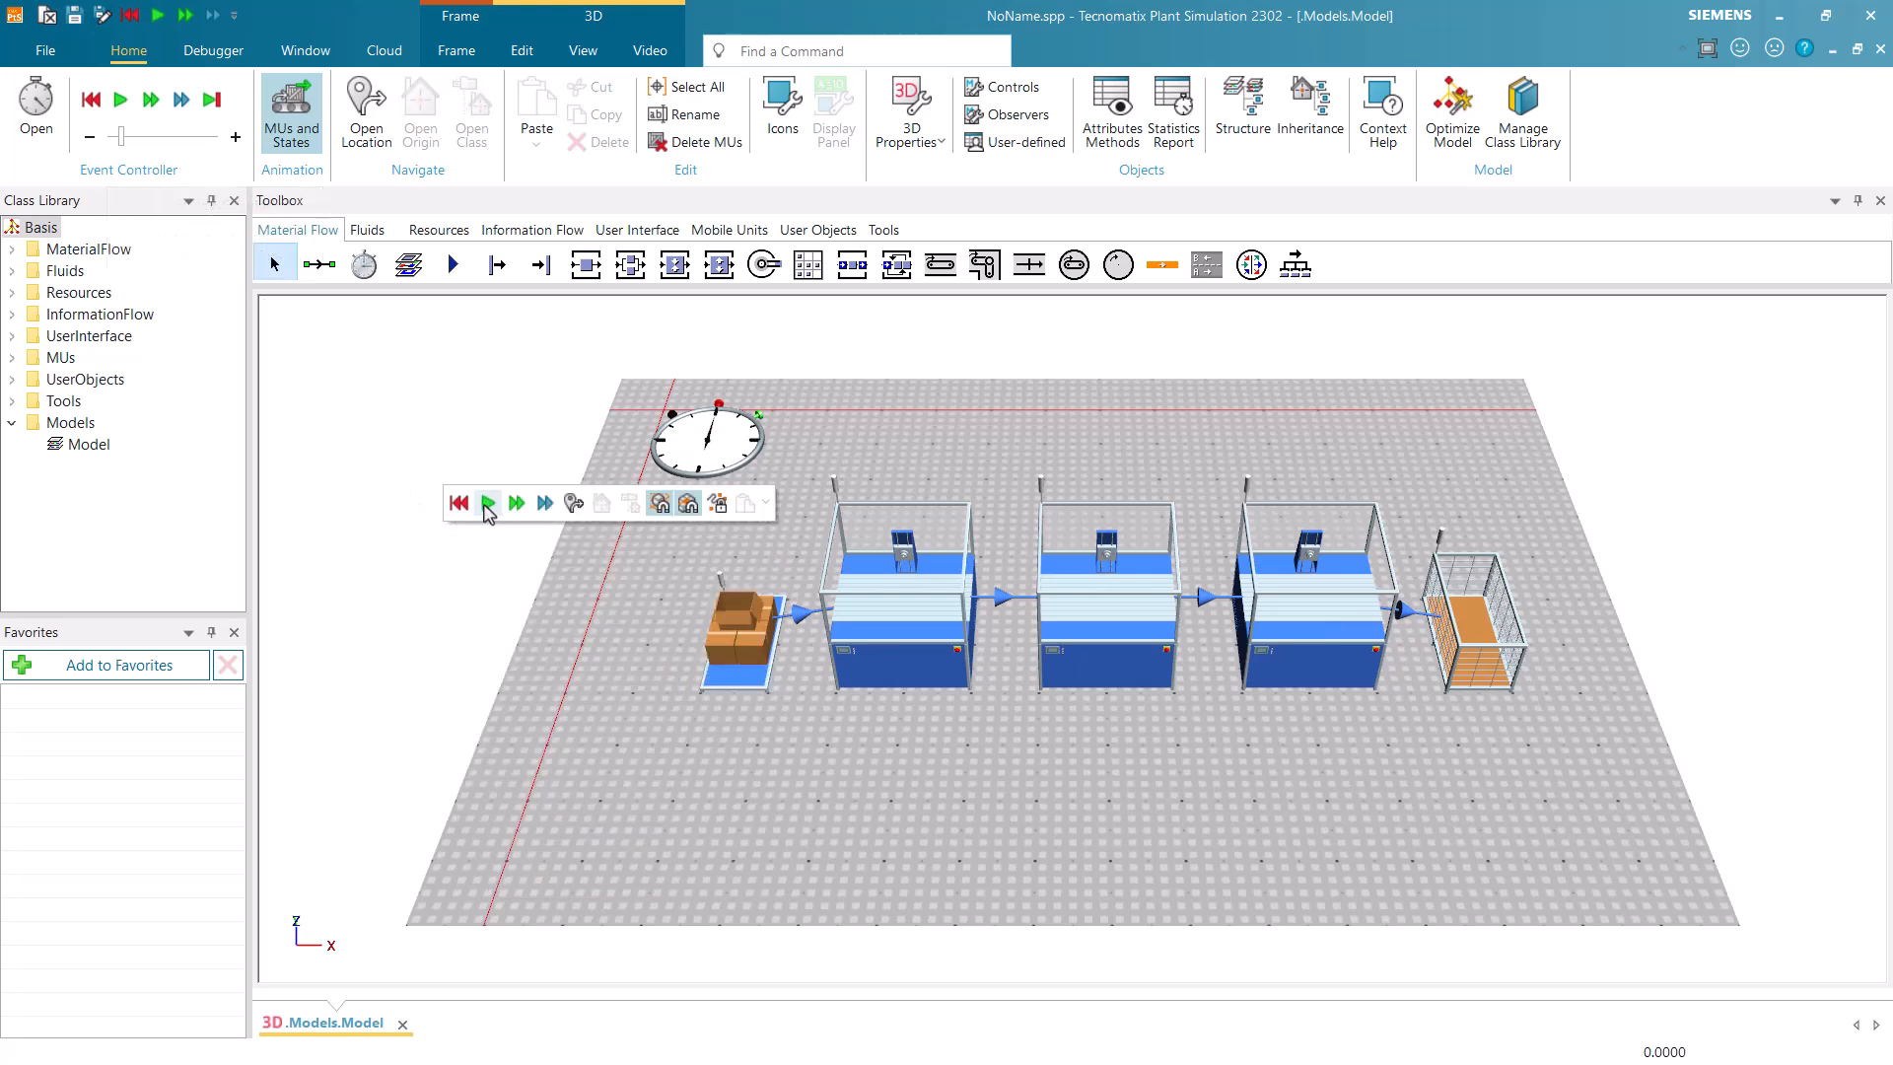
{"action": "left_click", "coordinate": [487, 503]}
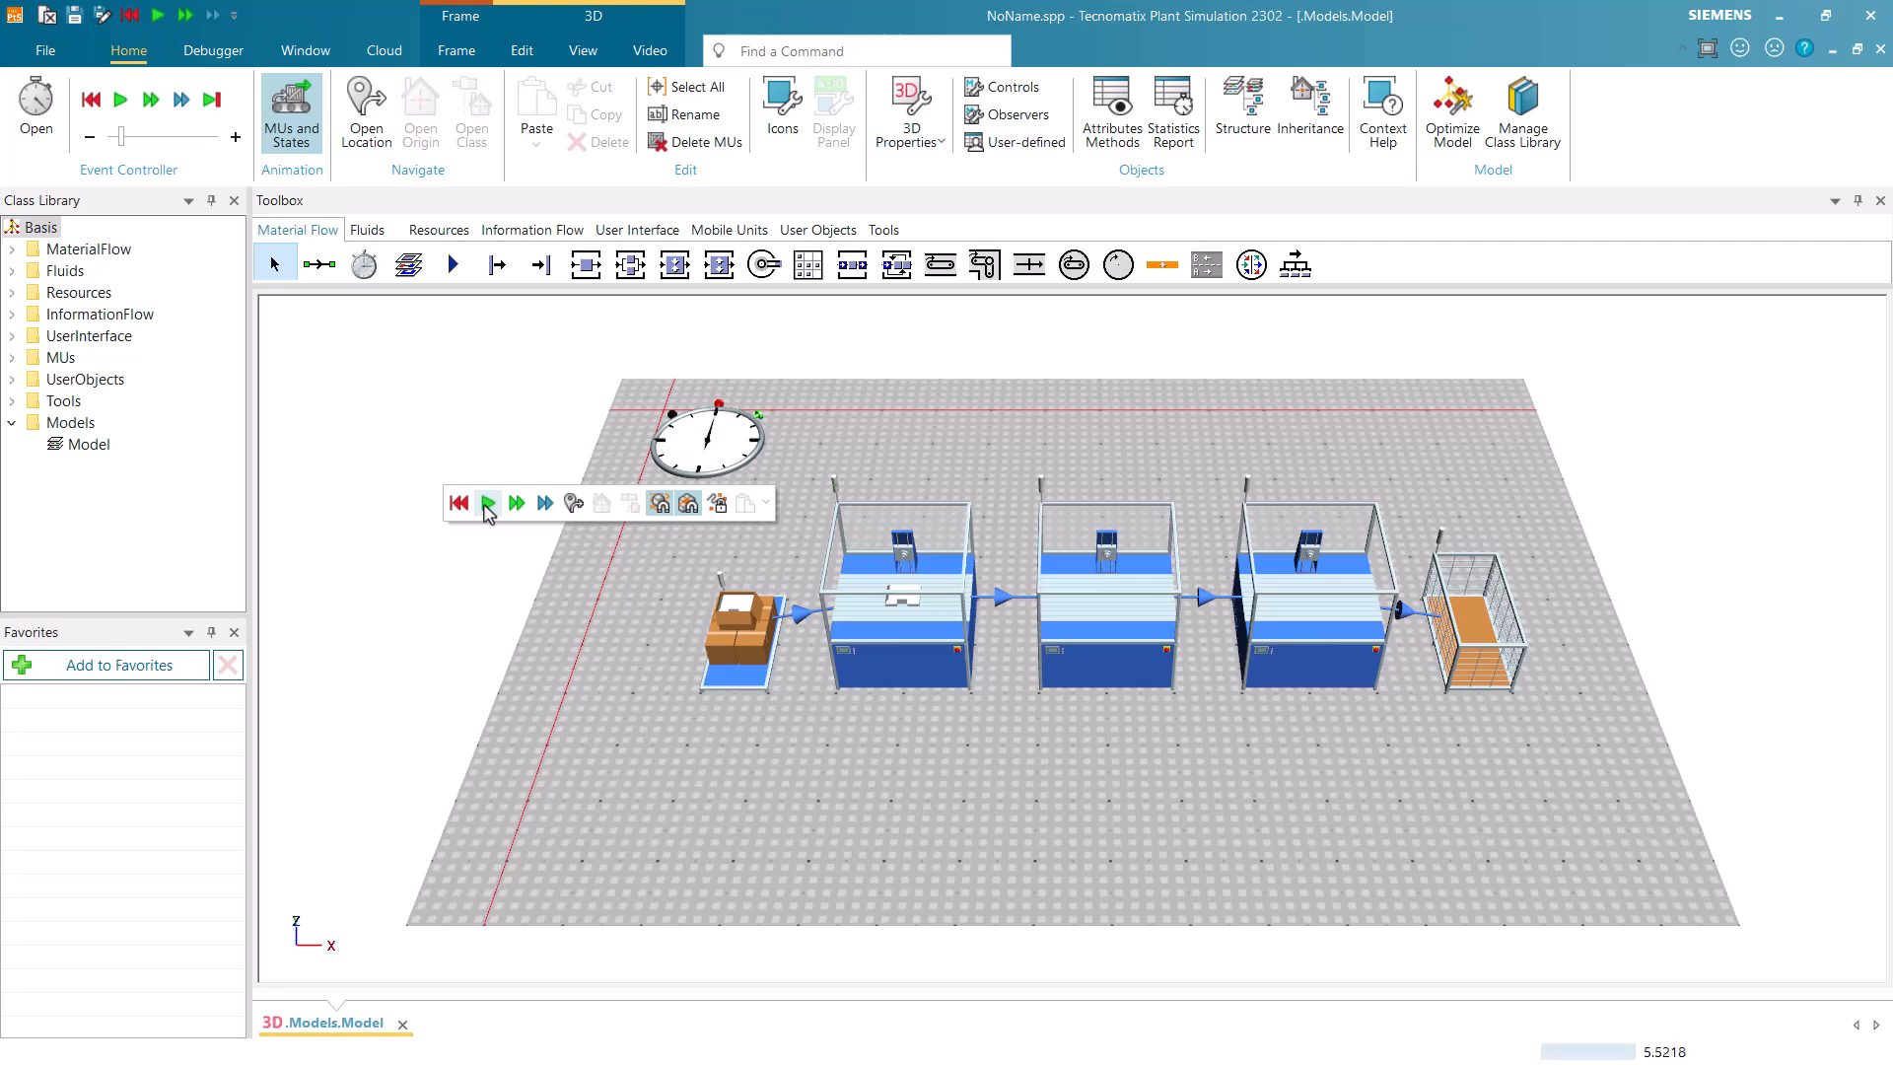
{"action": "left_click", "coordinate": [488, 504]}
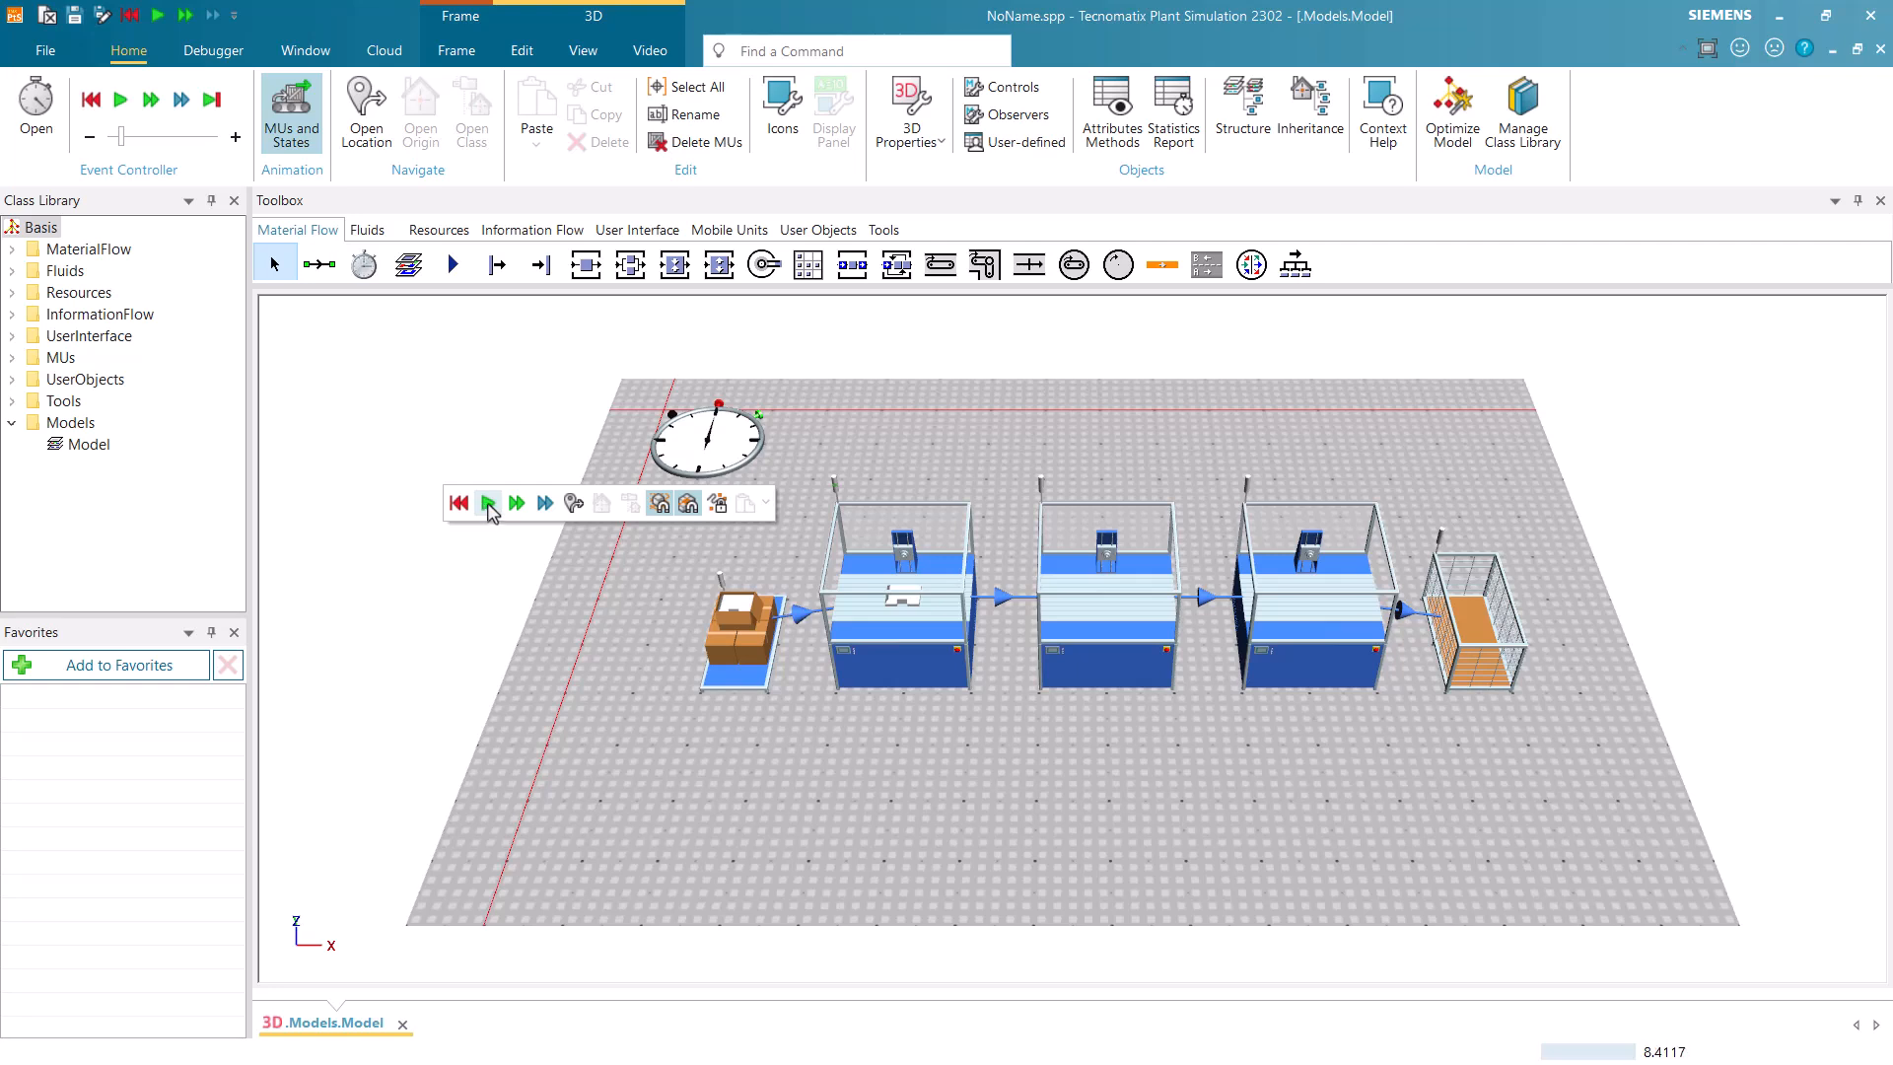
{"action": "left_click", "coordinate": [545, 504]}
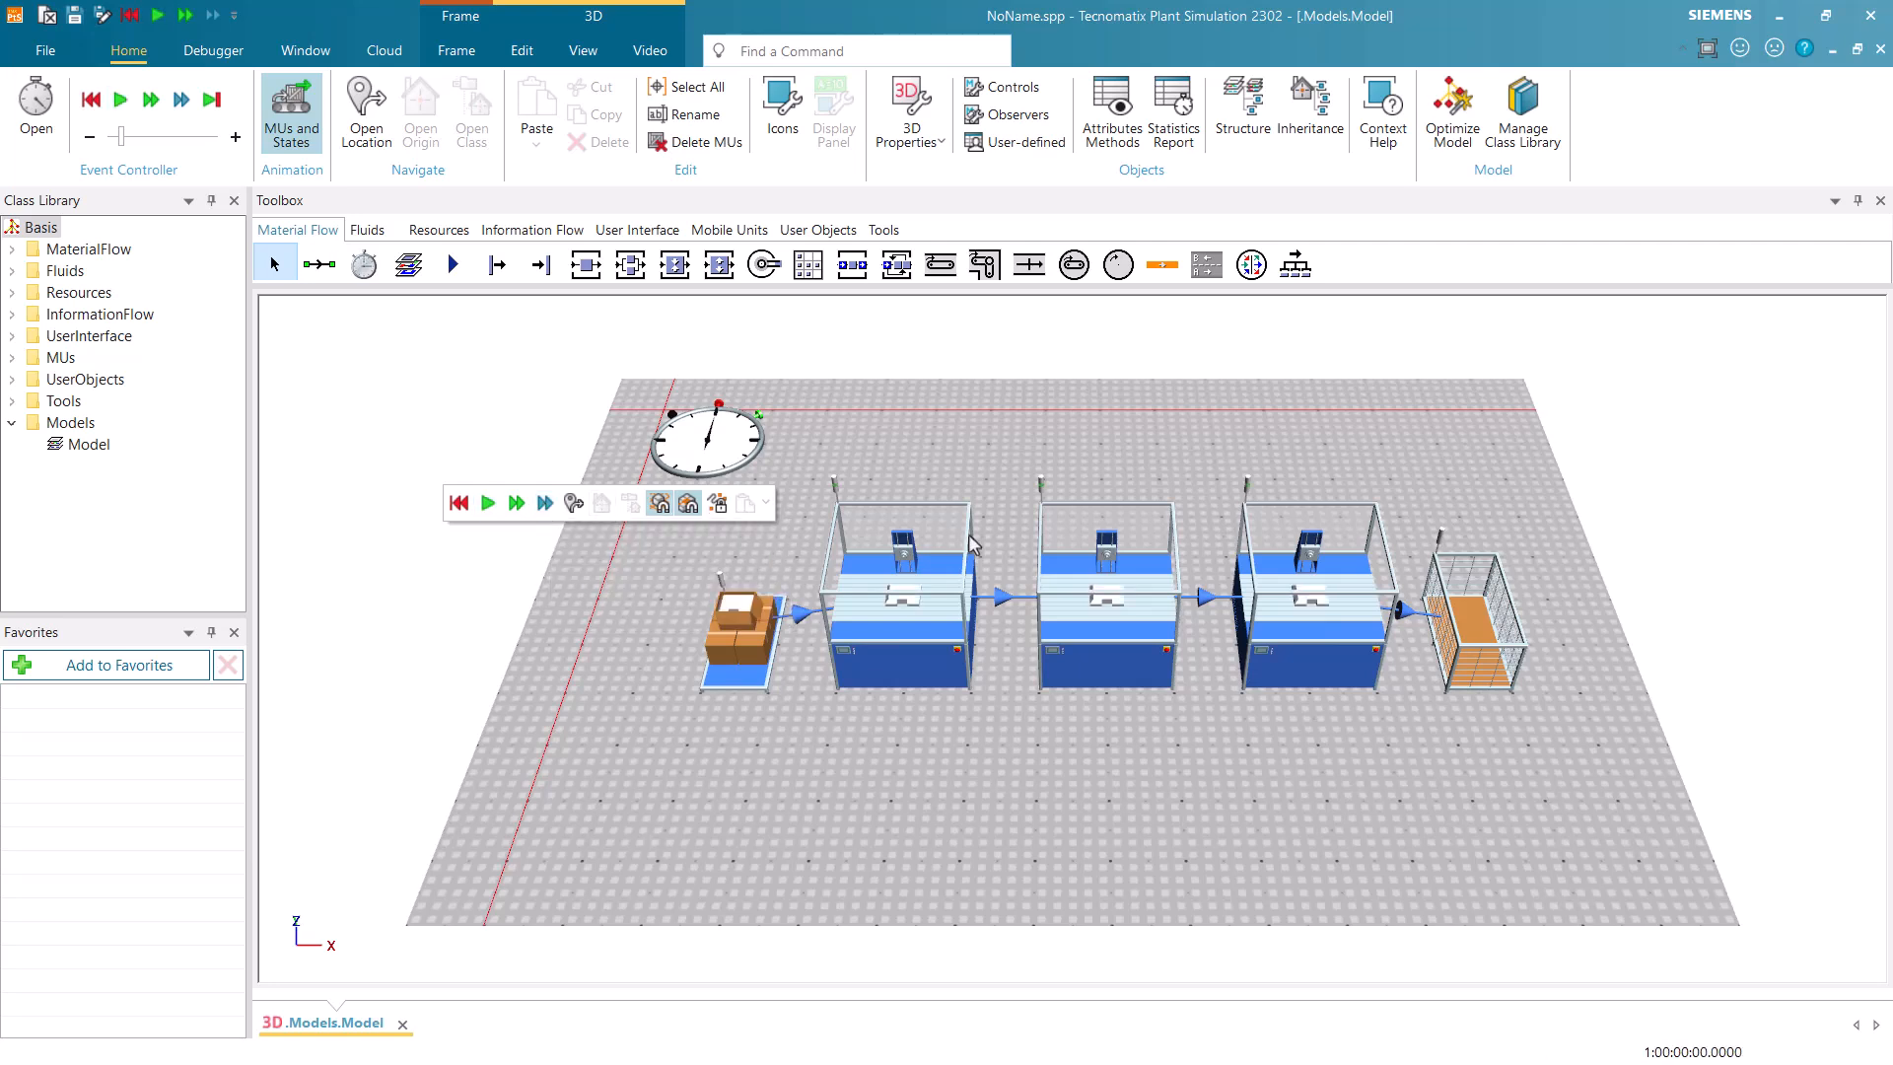
Examine the Drain's type statistics for throughput and close its properties without changes
{"action": "double_click", "coordinate": [1486, 613]}
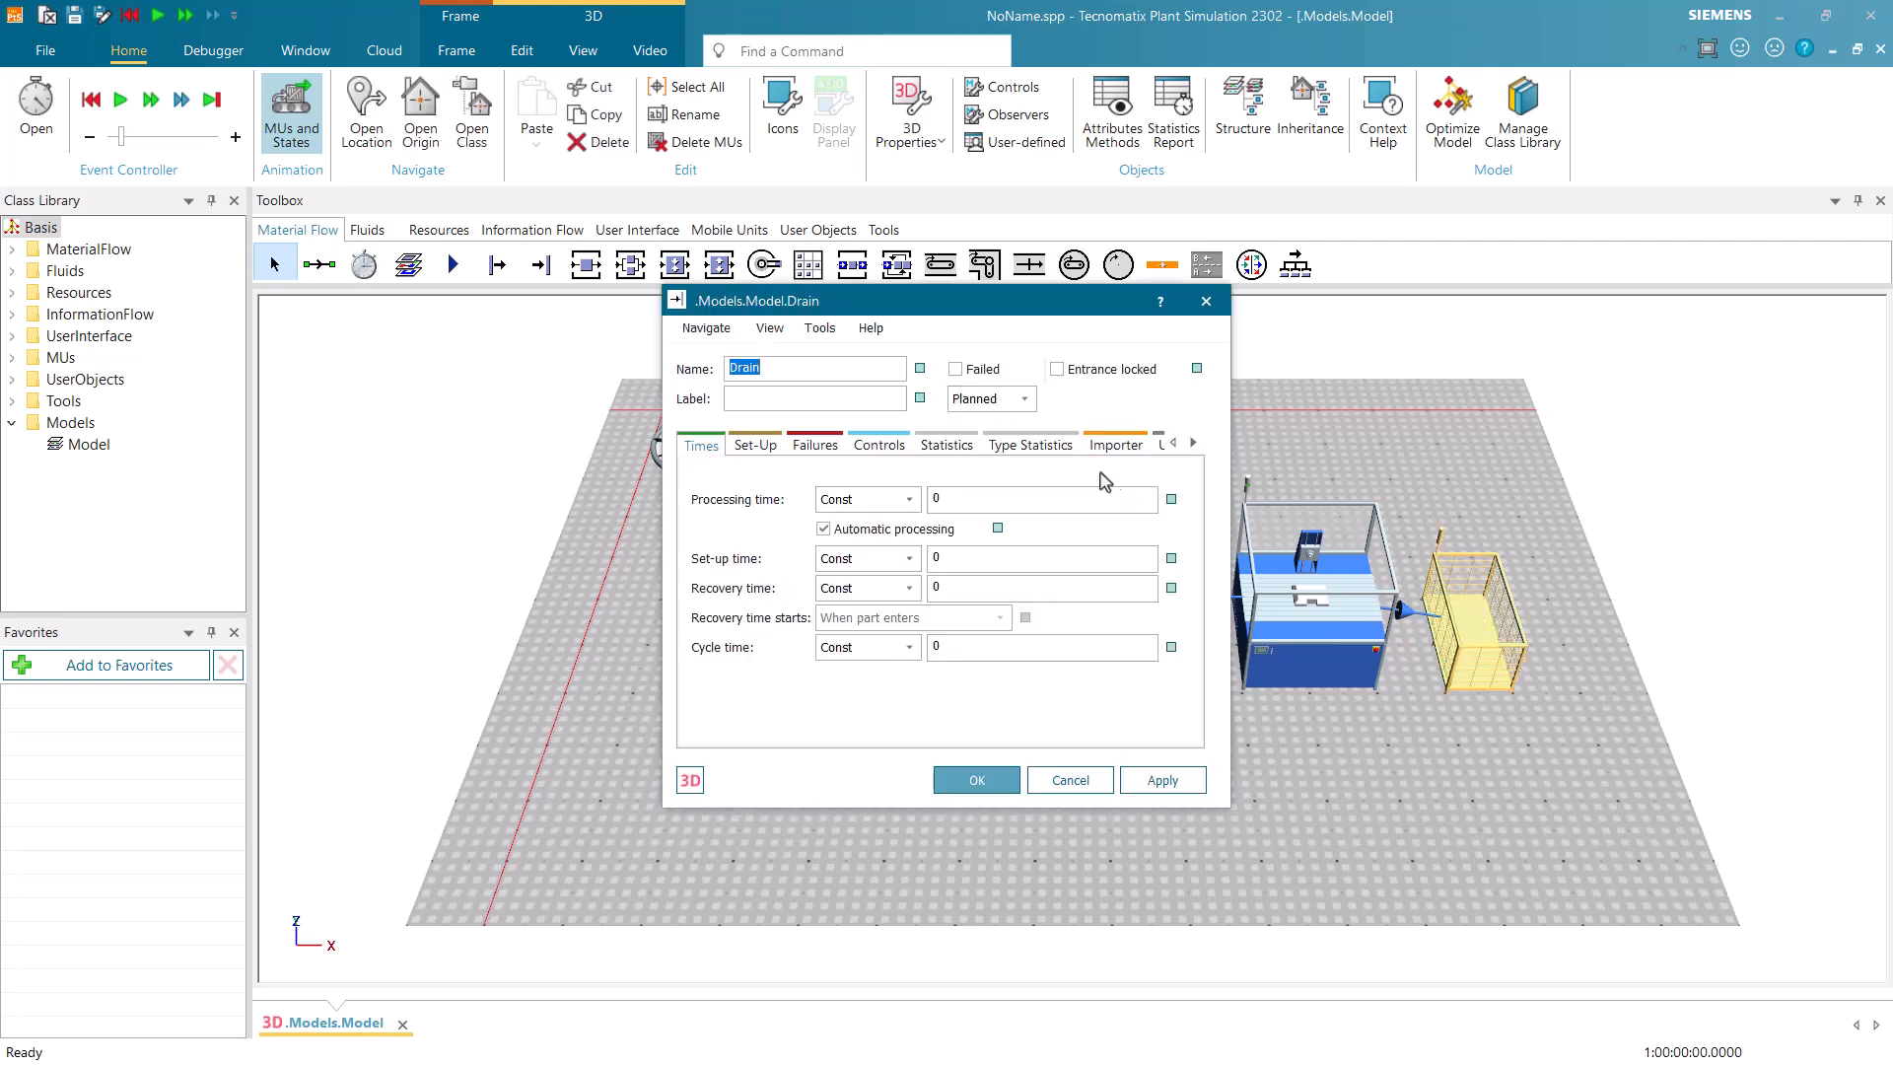
{"action": "left_click", "coordinate": [1054, 446]}
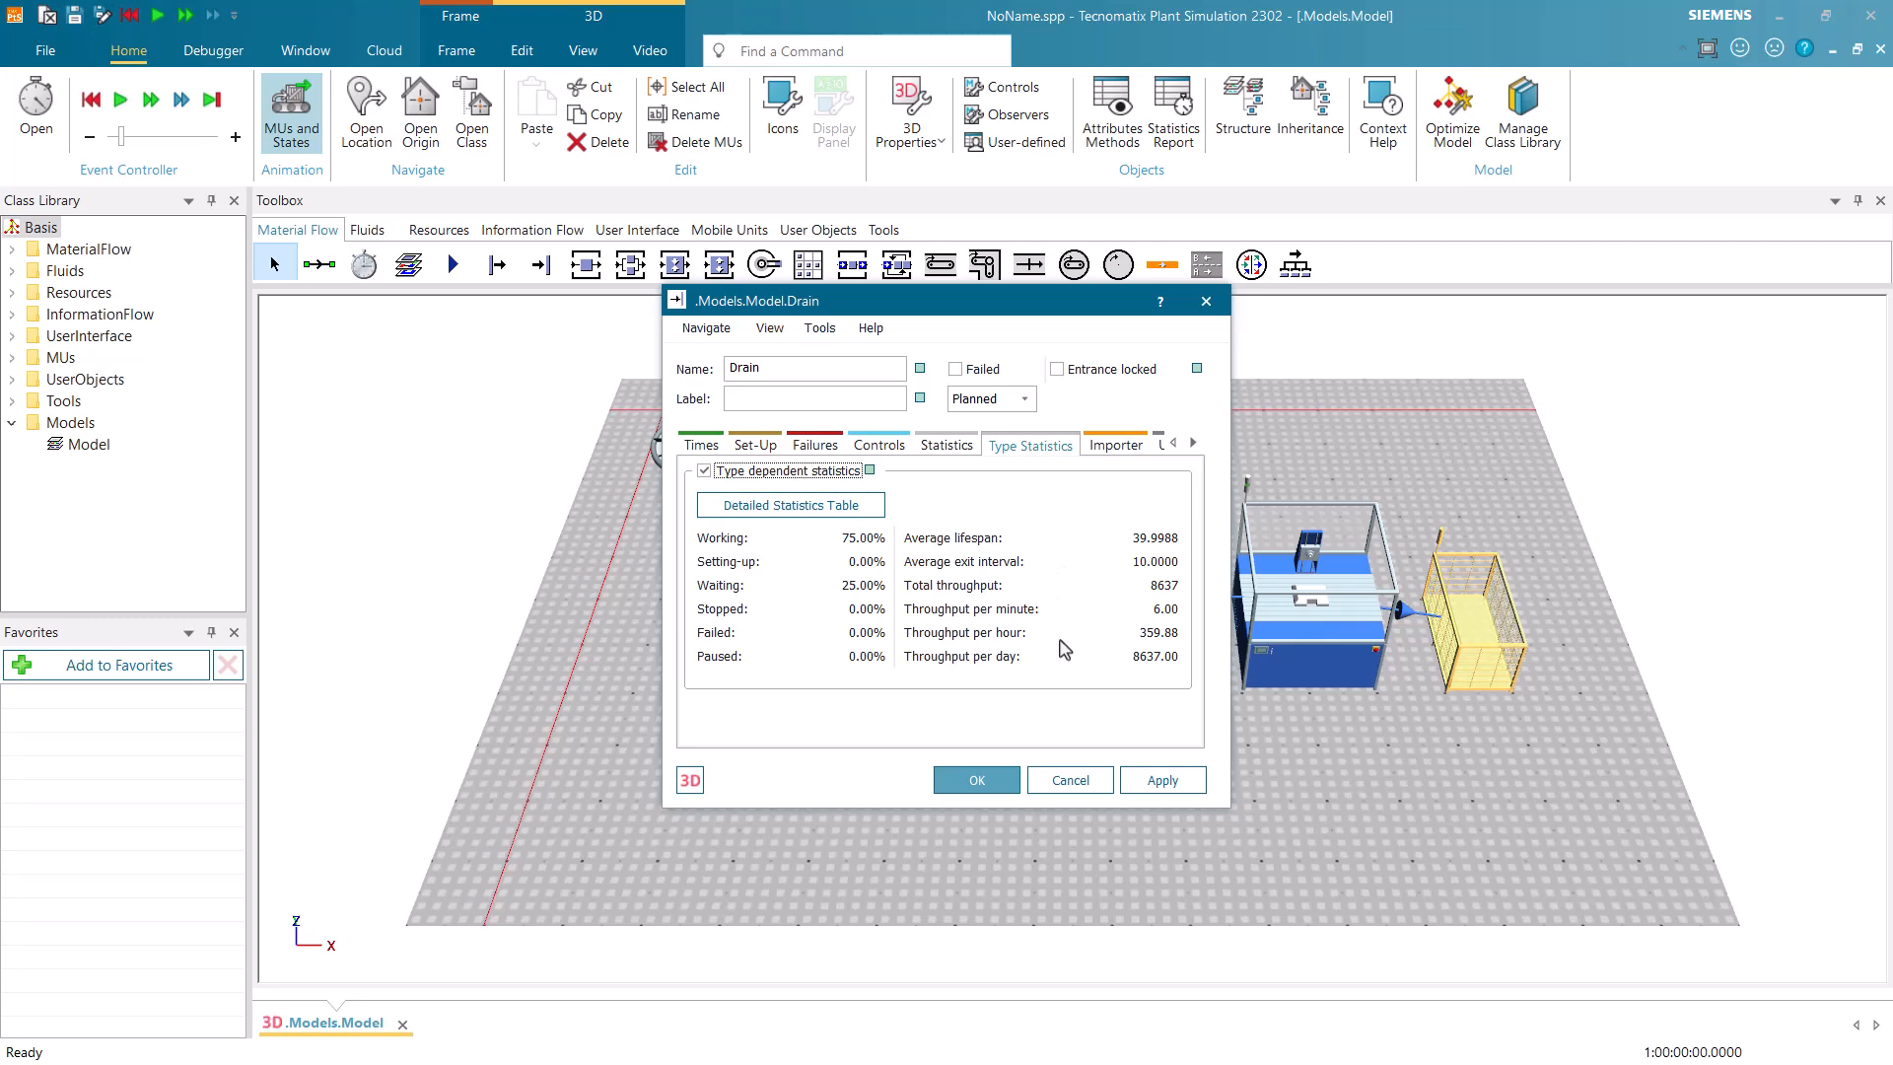
{"action": "left_click", "coordinate": [1072, 781]}
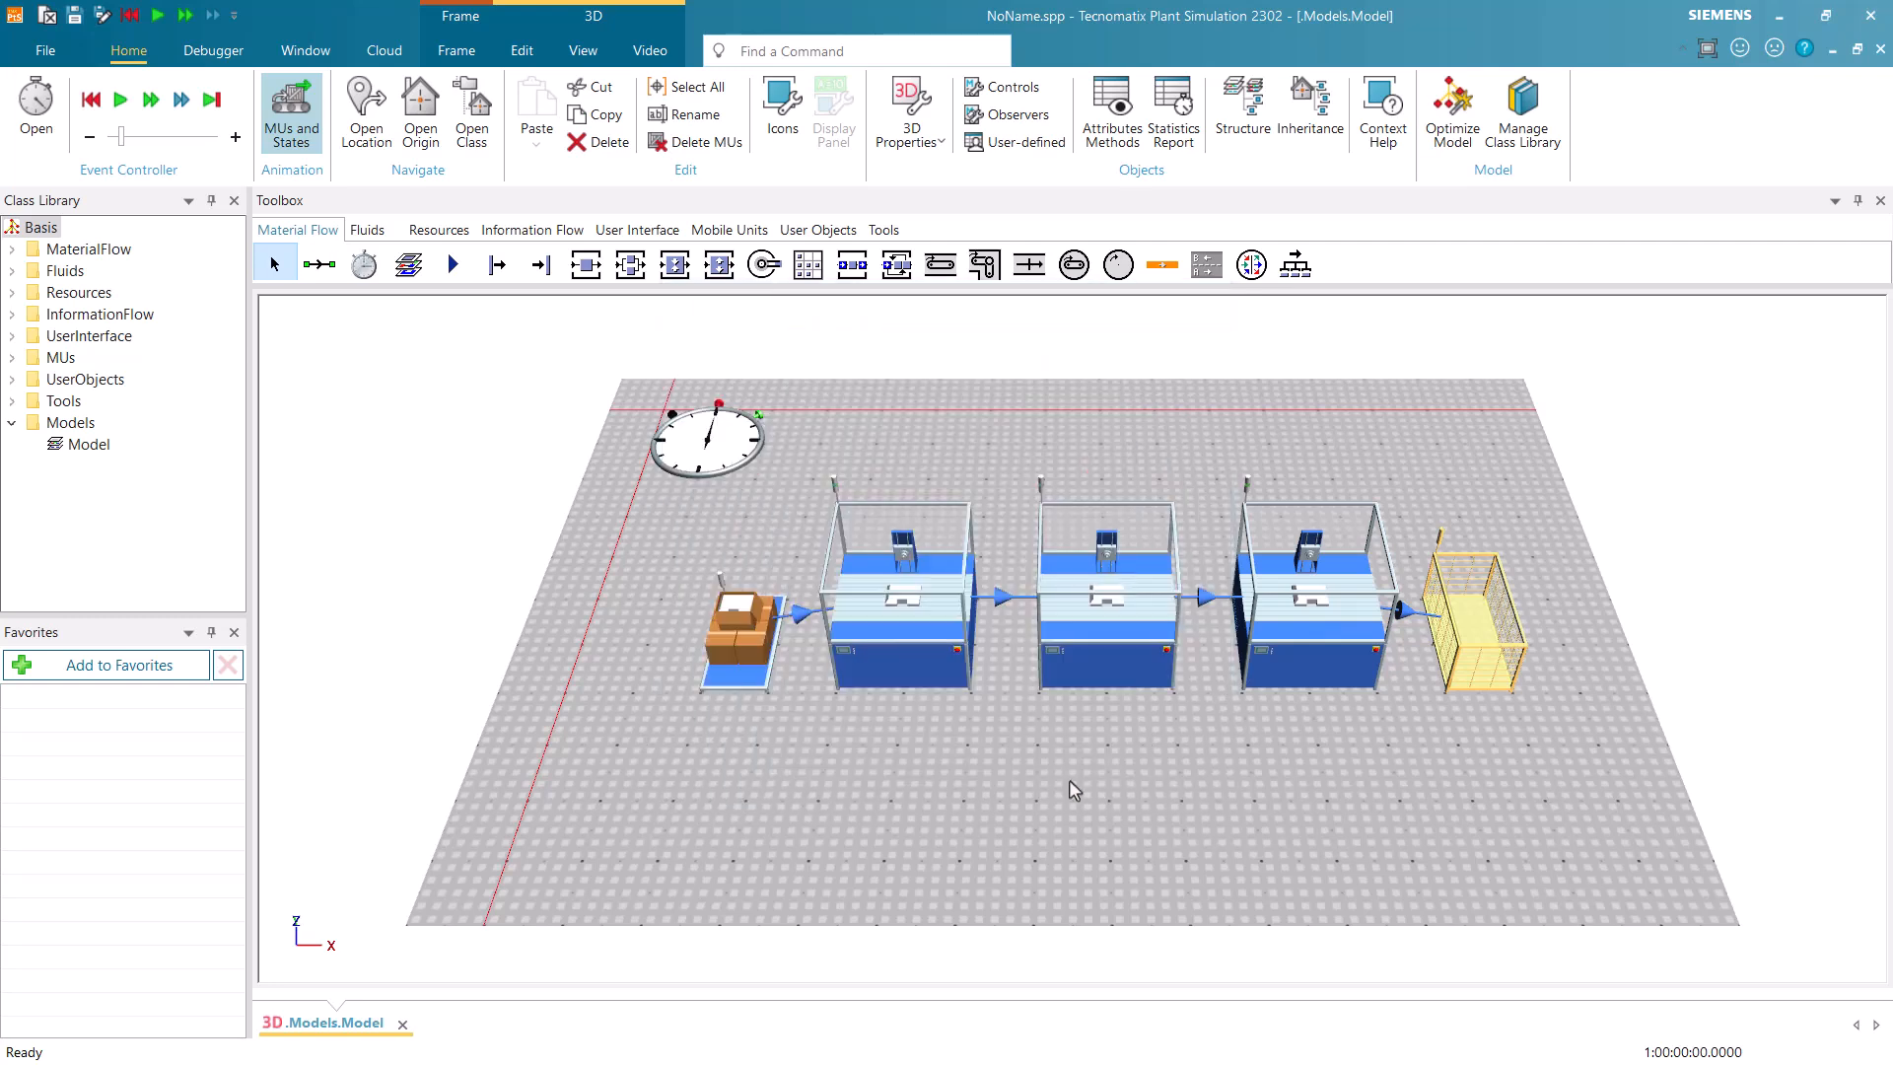
{"action": "left_click", "coordinate": [1070, 780]}
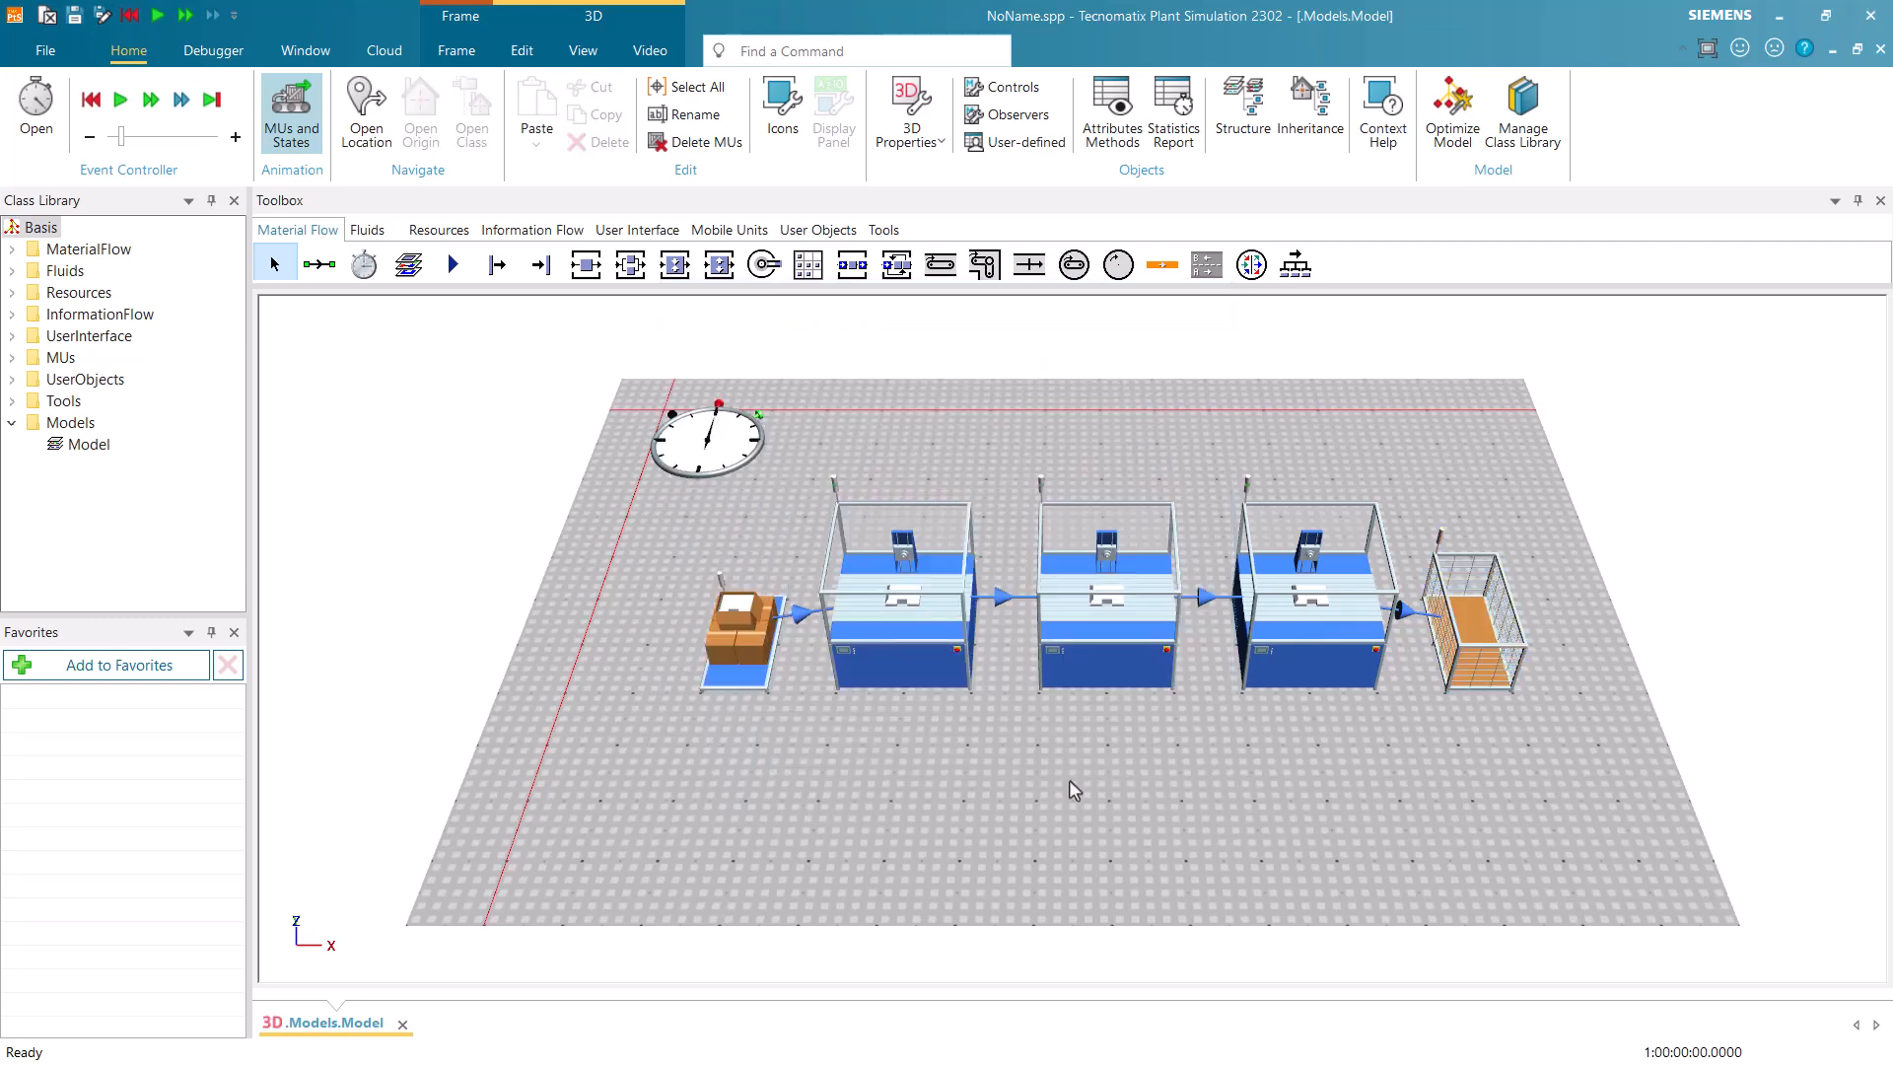
Examine the middle Station's resource statistics and close its properties without changes
{"action": "left_click", "coordinate": [1088, 675]}
{"action": "double_click", "coordinate": [1088, 674]}
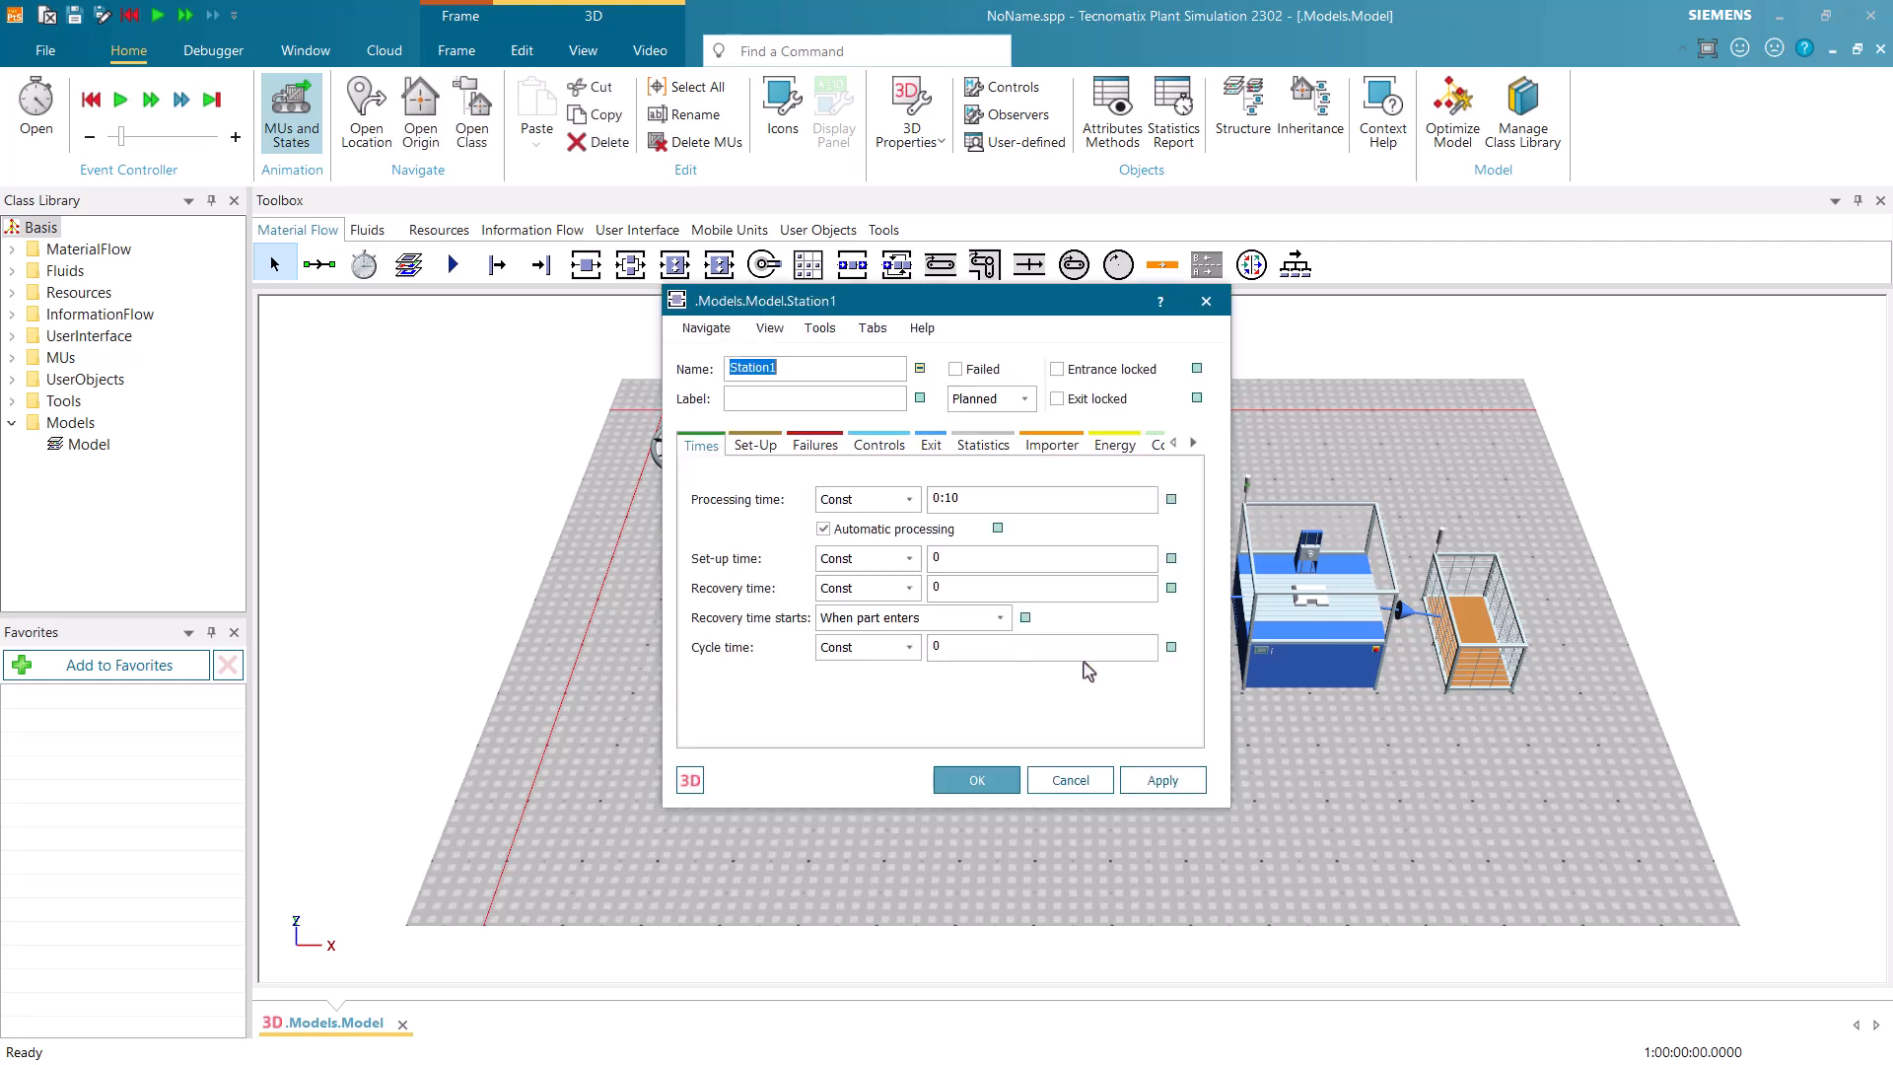
{"action": "left_click", "coordinate": [983, 446]}
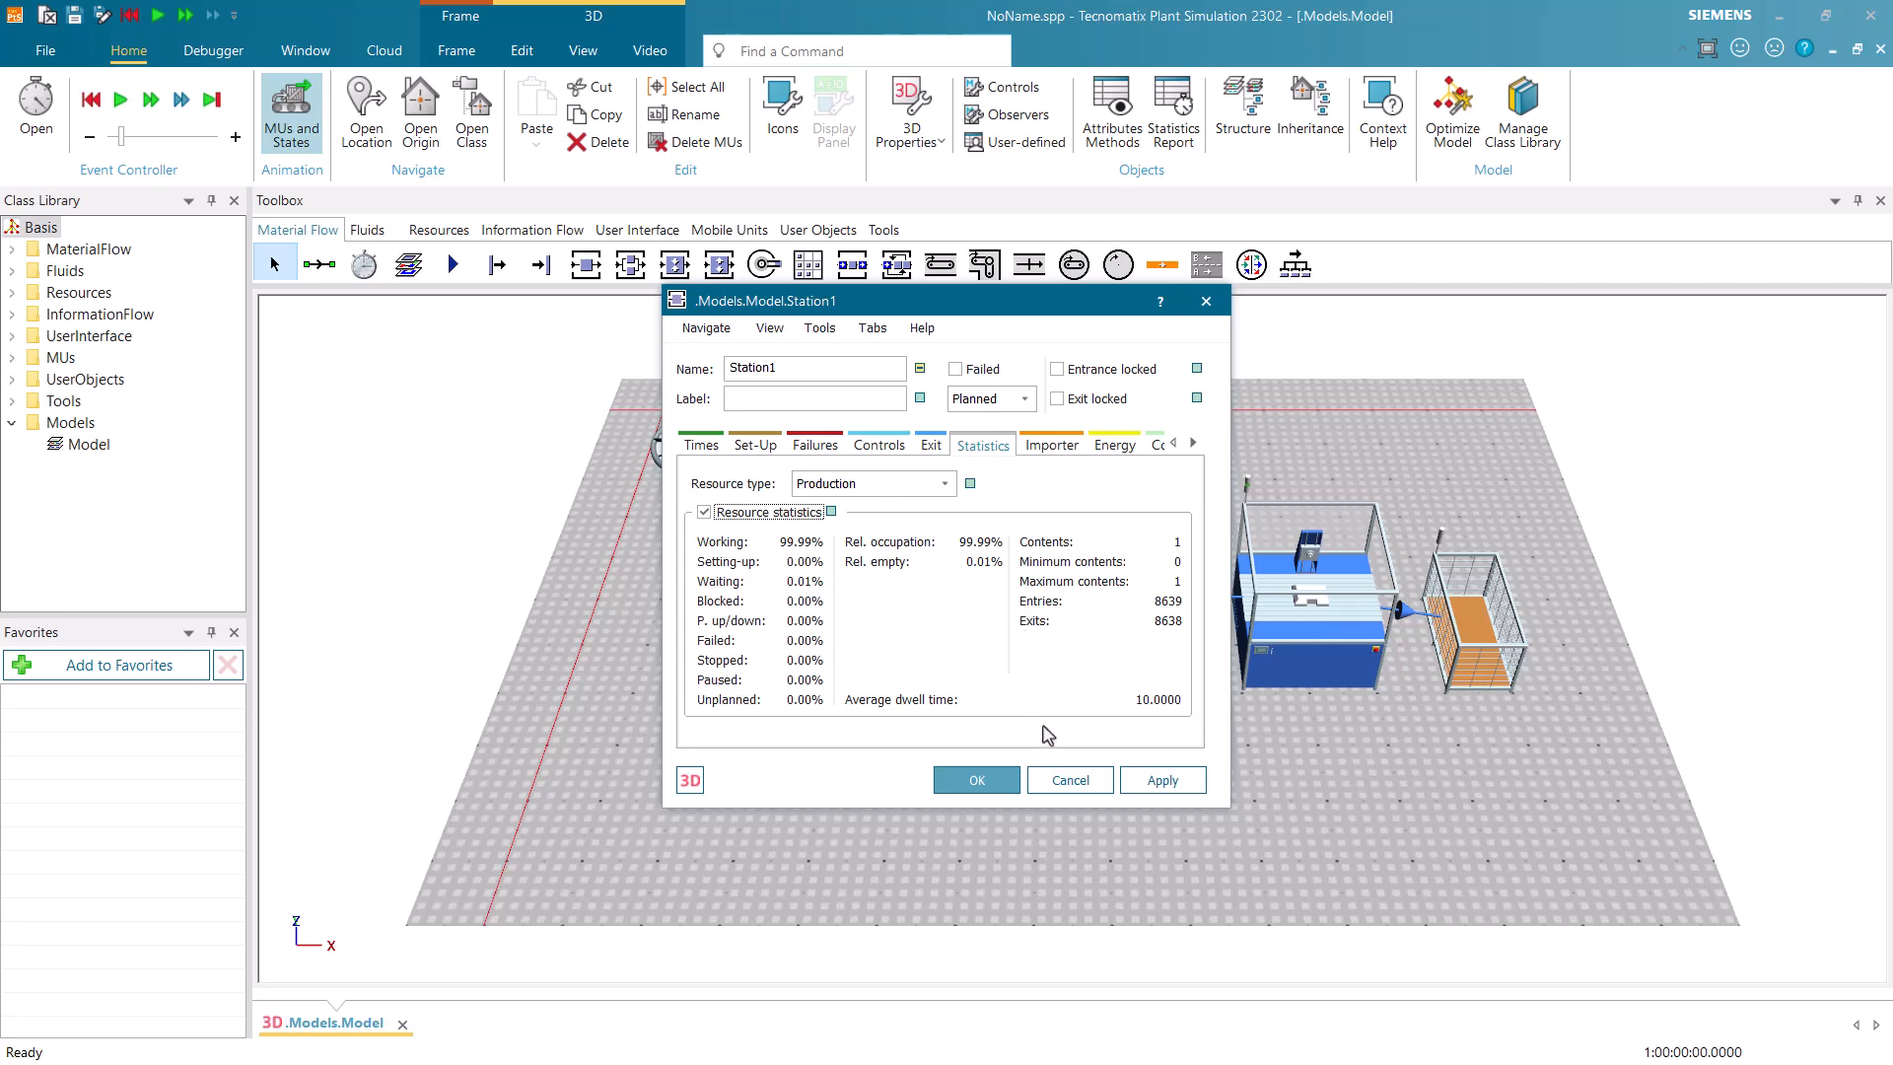
{"action": "left_click", "coordinate": [1060, 781]}
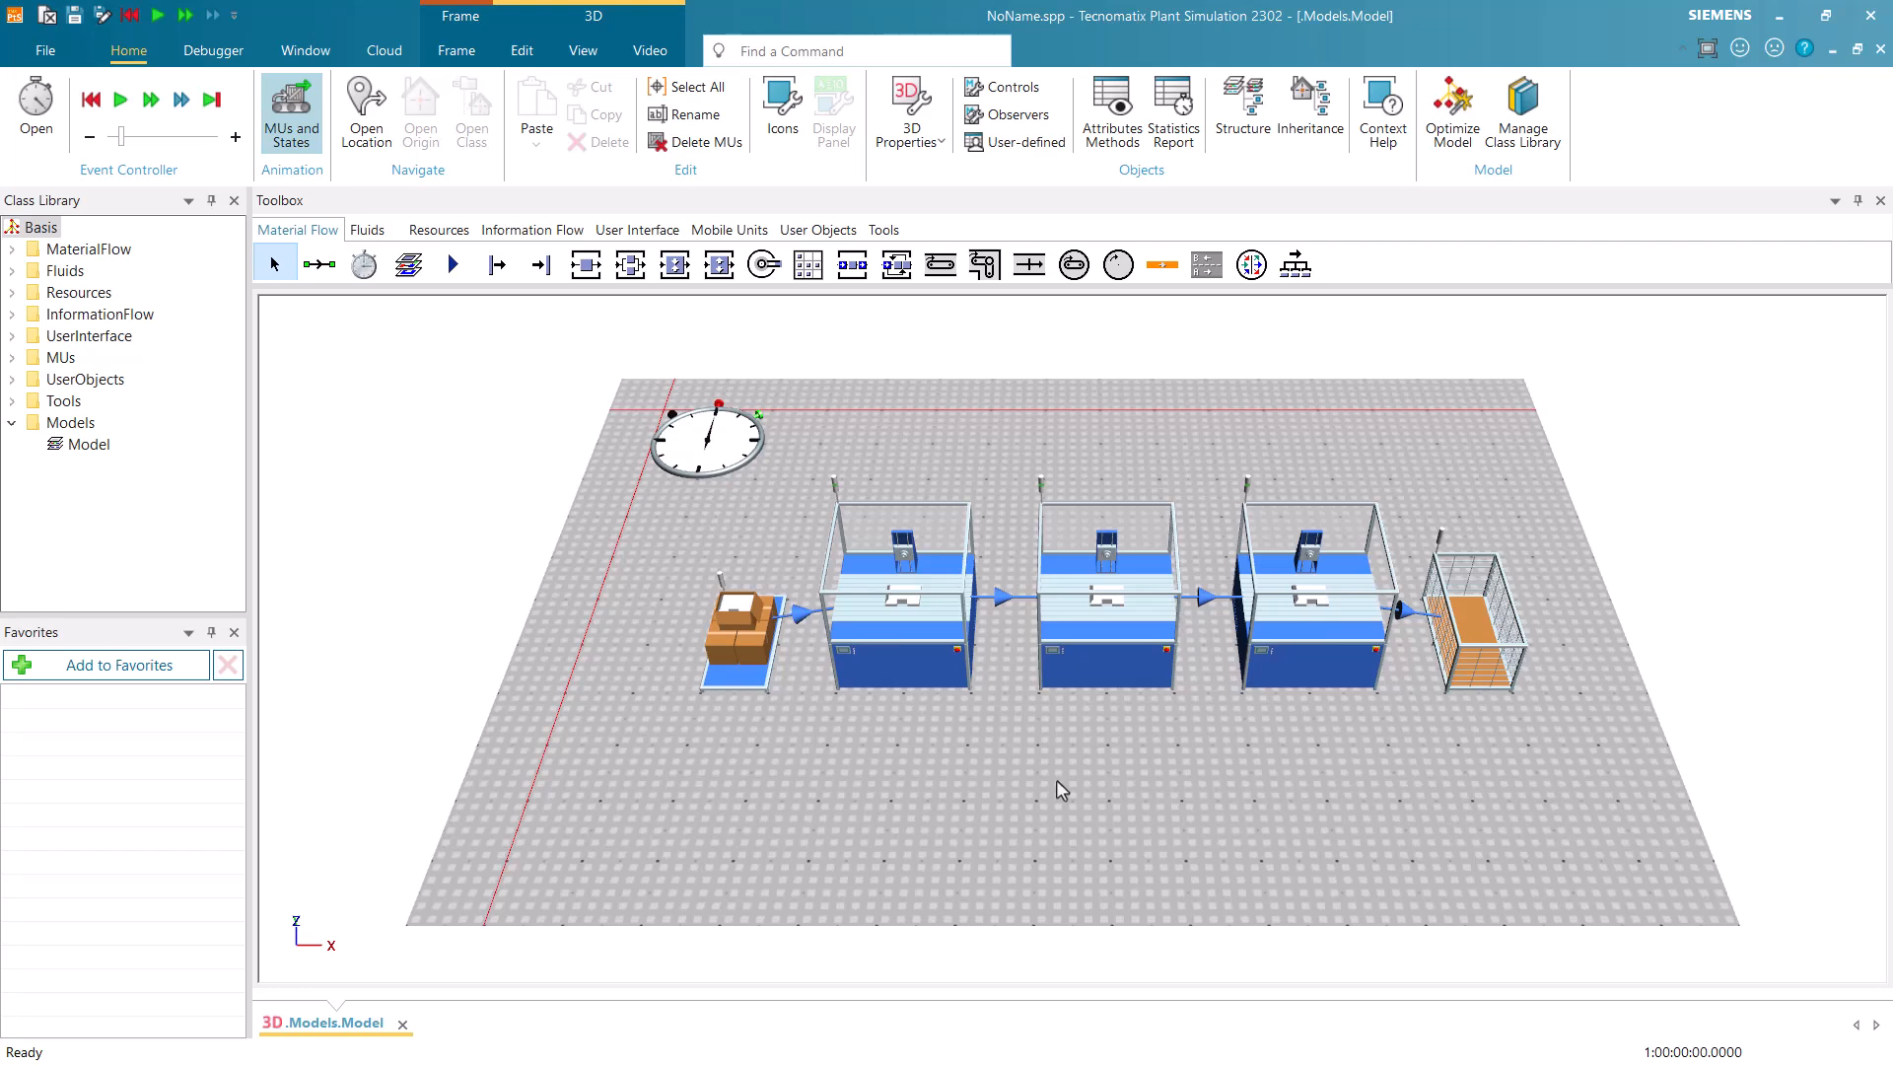
Insert a Display in front of the Drain and link the Drain to it as its value source
{"action": "left_click", "coordinate": [639, 233]}
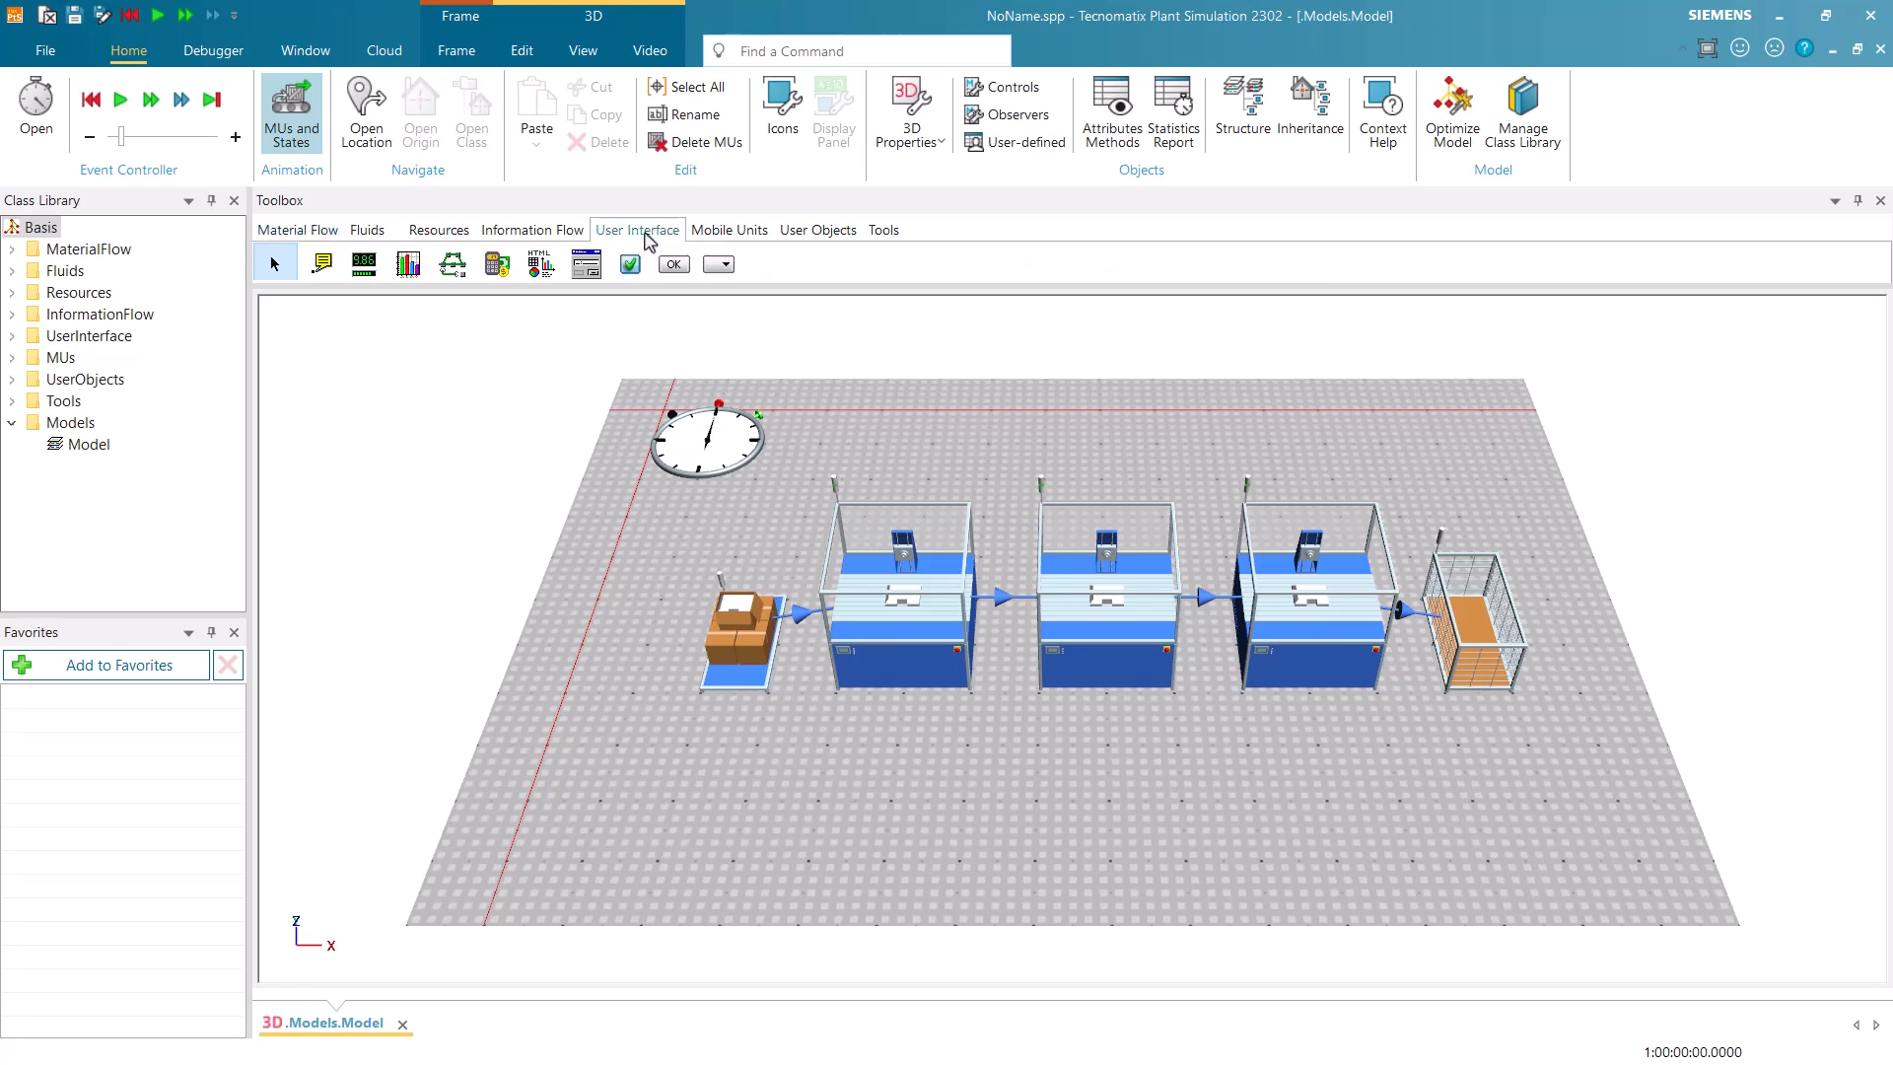
{"action": "left_click", "coordinate": [366, 272]}
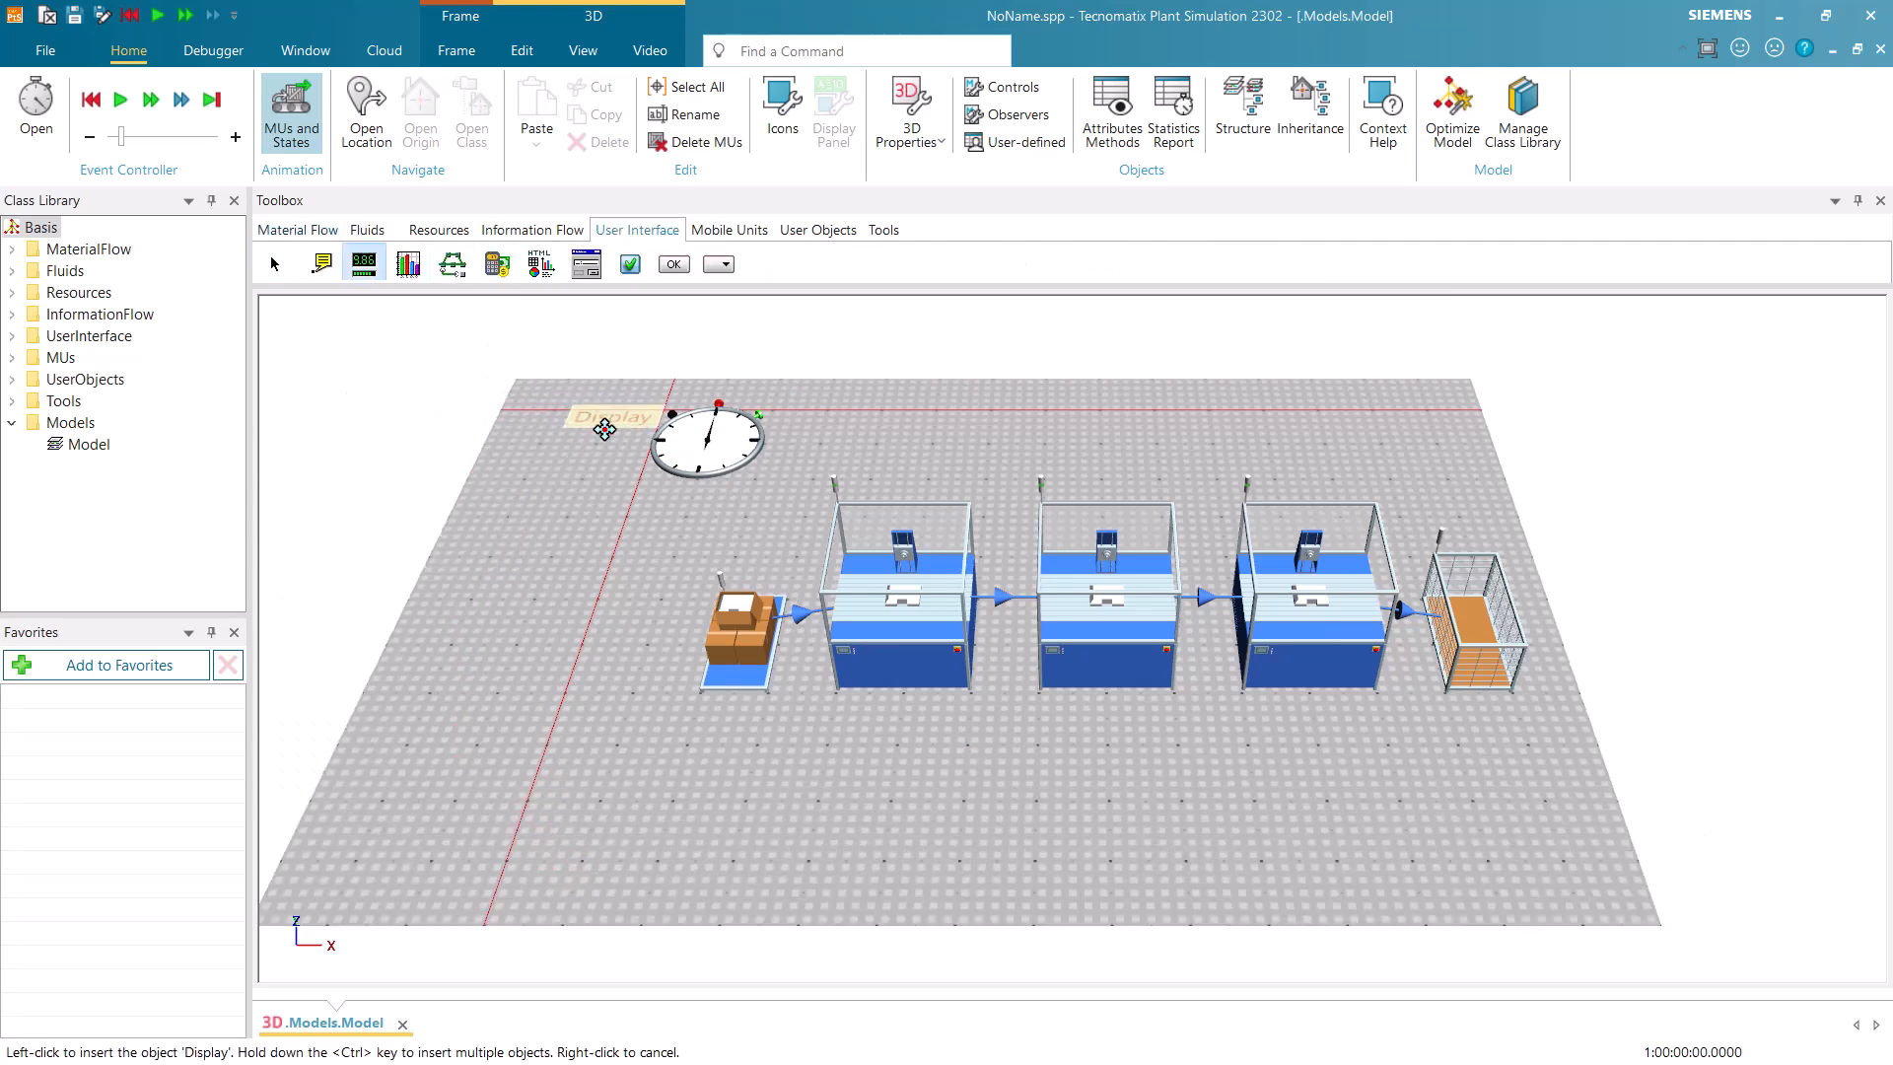
{"action": "left_click", "coordinate": [1481, 822]}
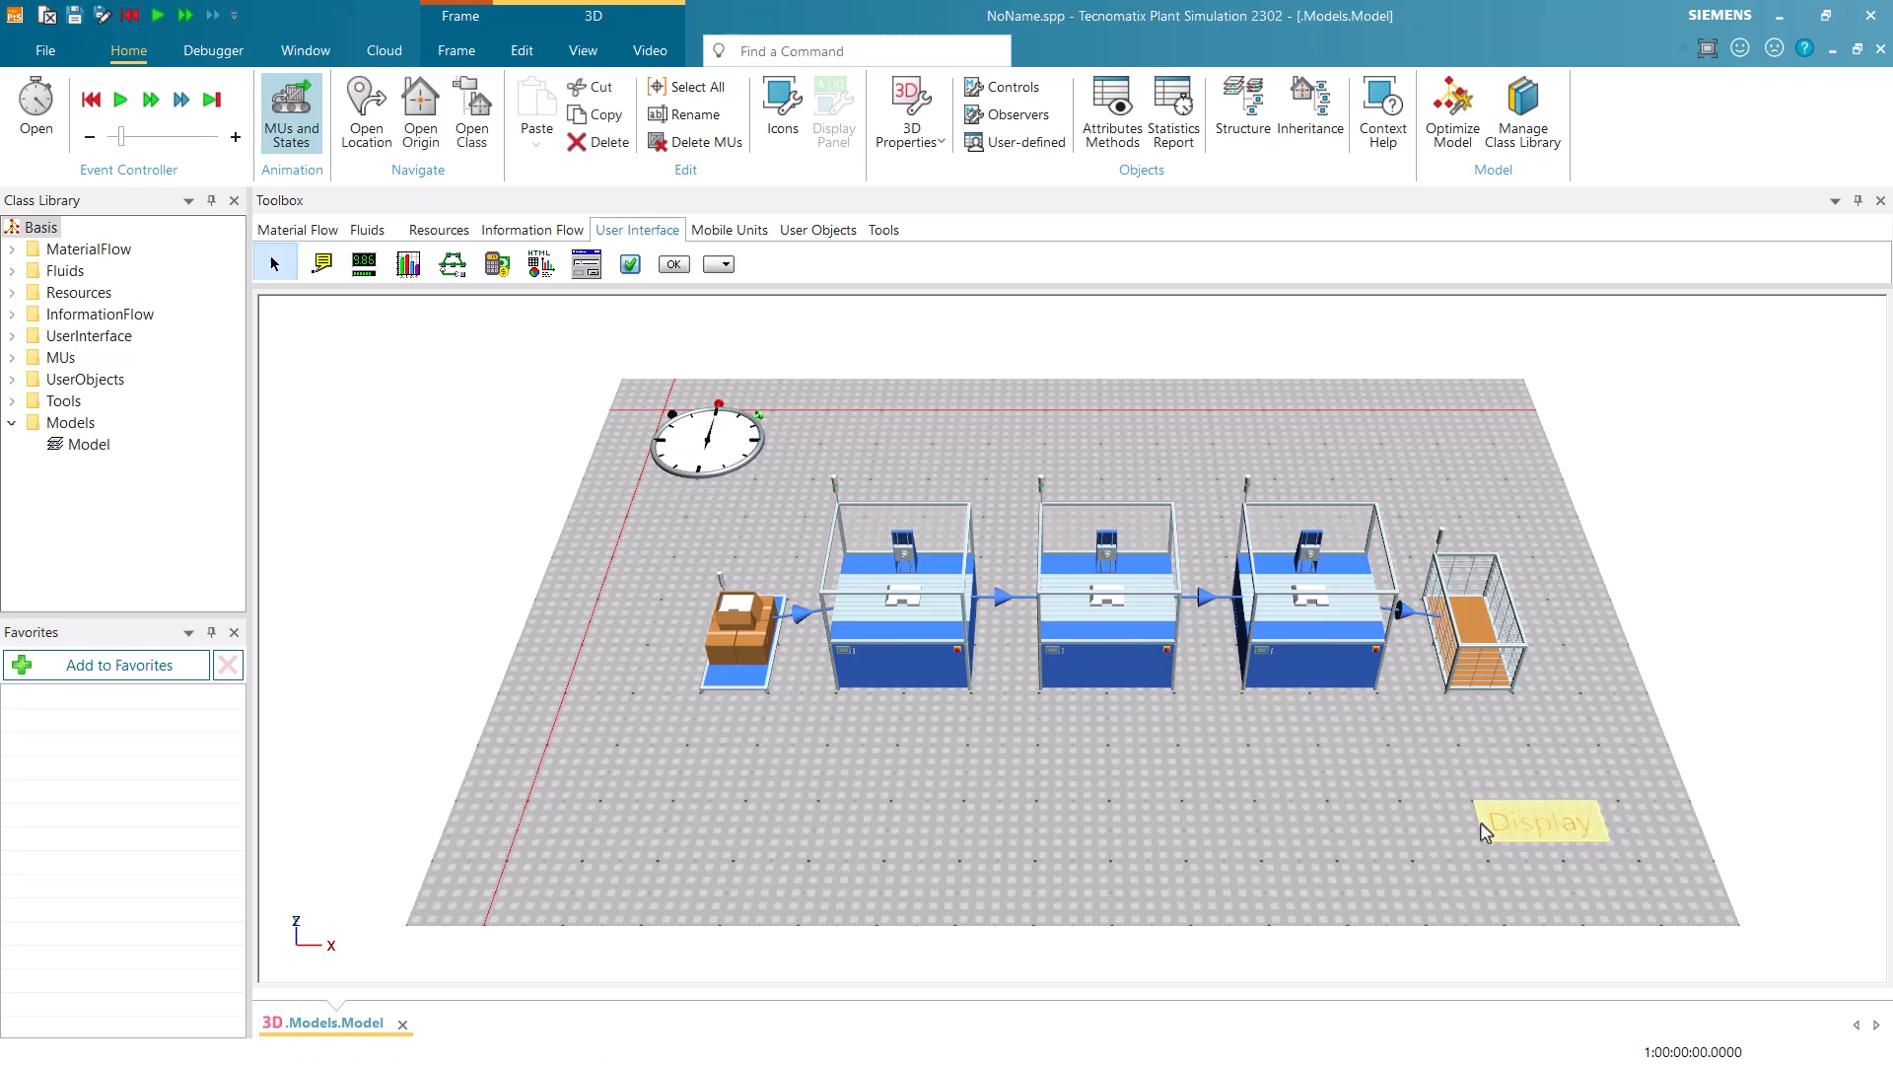
{"action": "left_click", "coordinate": [1476, 616]}
{"action": "left_click_drag", "start_coordinate": [1476, 616], "coordinate": [1522, 830]}
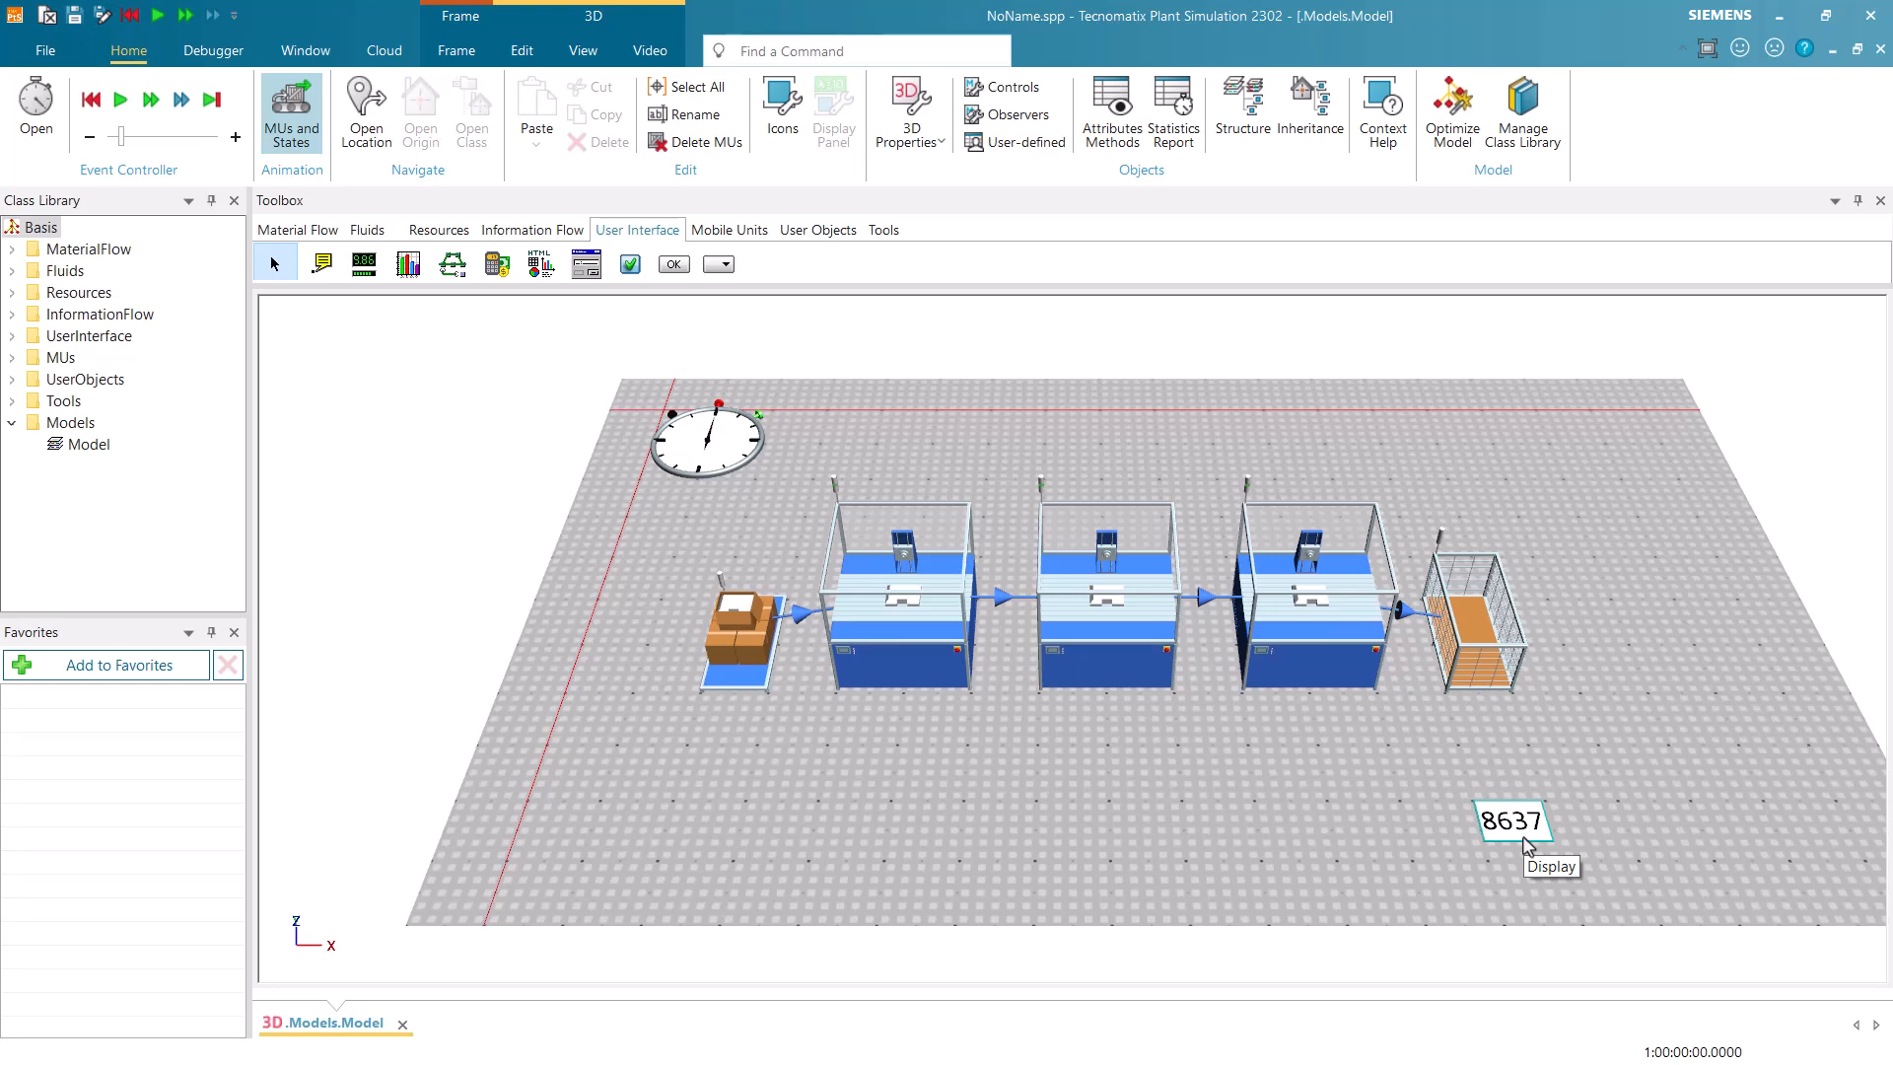
Insert a Chart in front of the production line, beside the Display
{"action": "left_click", "coordinate": [408, 275]}
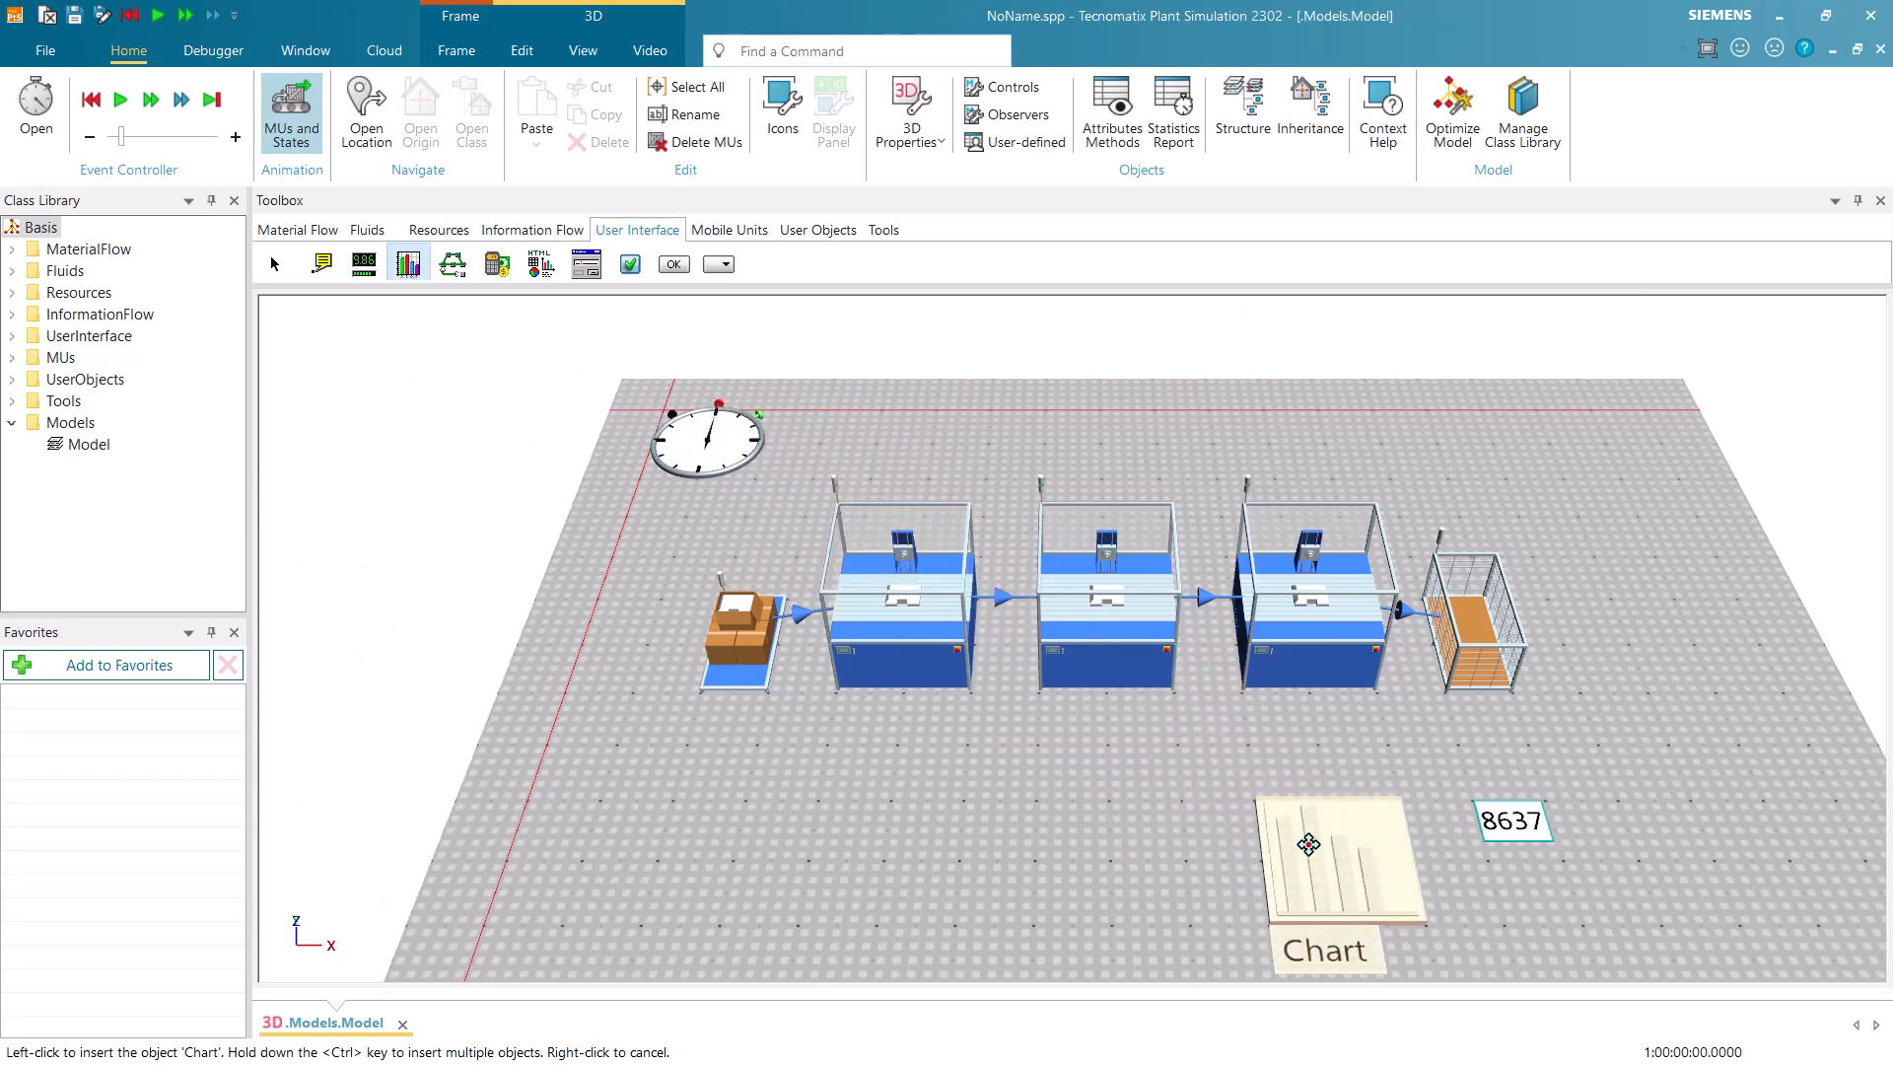
{"action": "left_click", "coordinate": [1308, 844]}
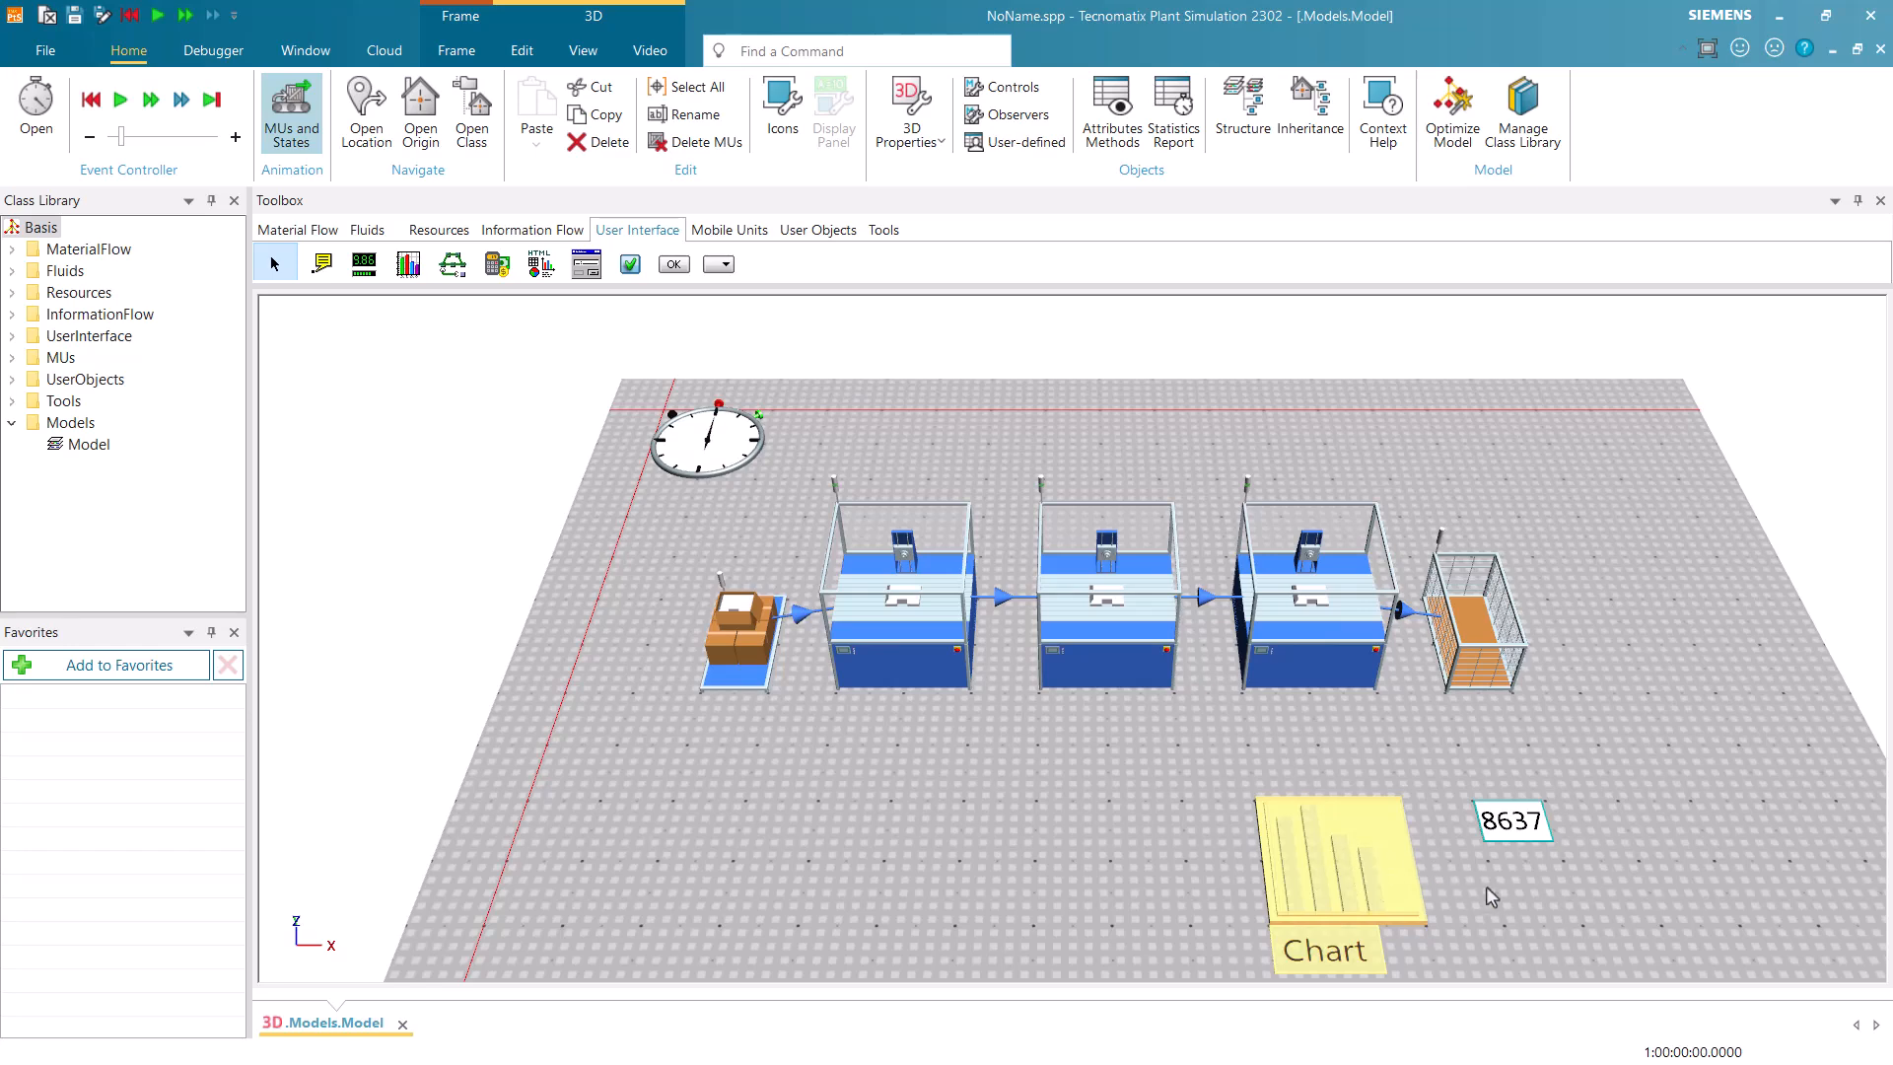
{"action": "left_click_drag", "start_coordinate": [1534, 907], "coordinate": [1434, 831]}
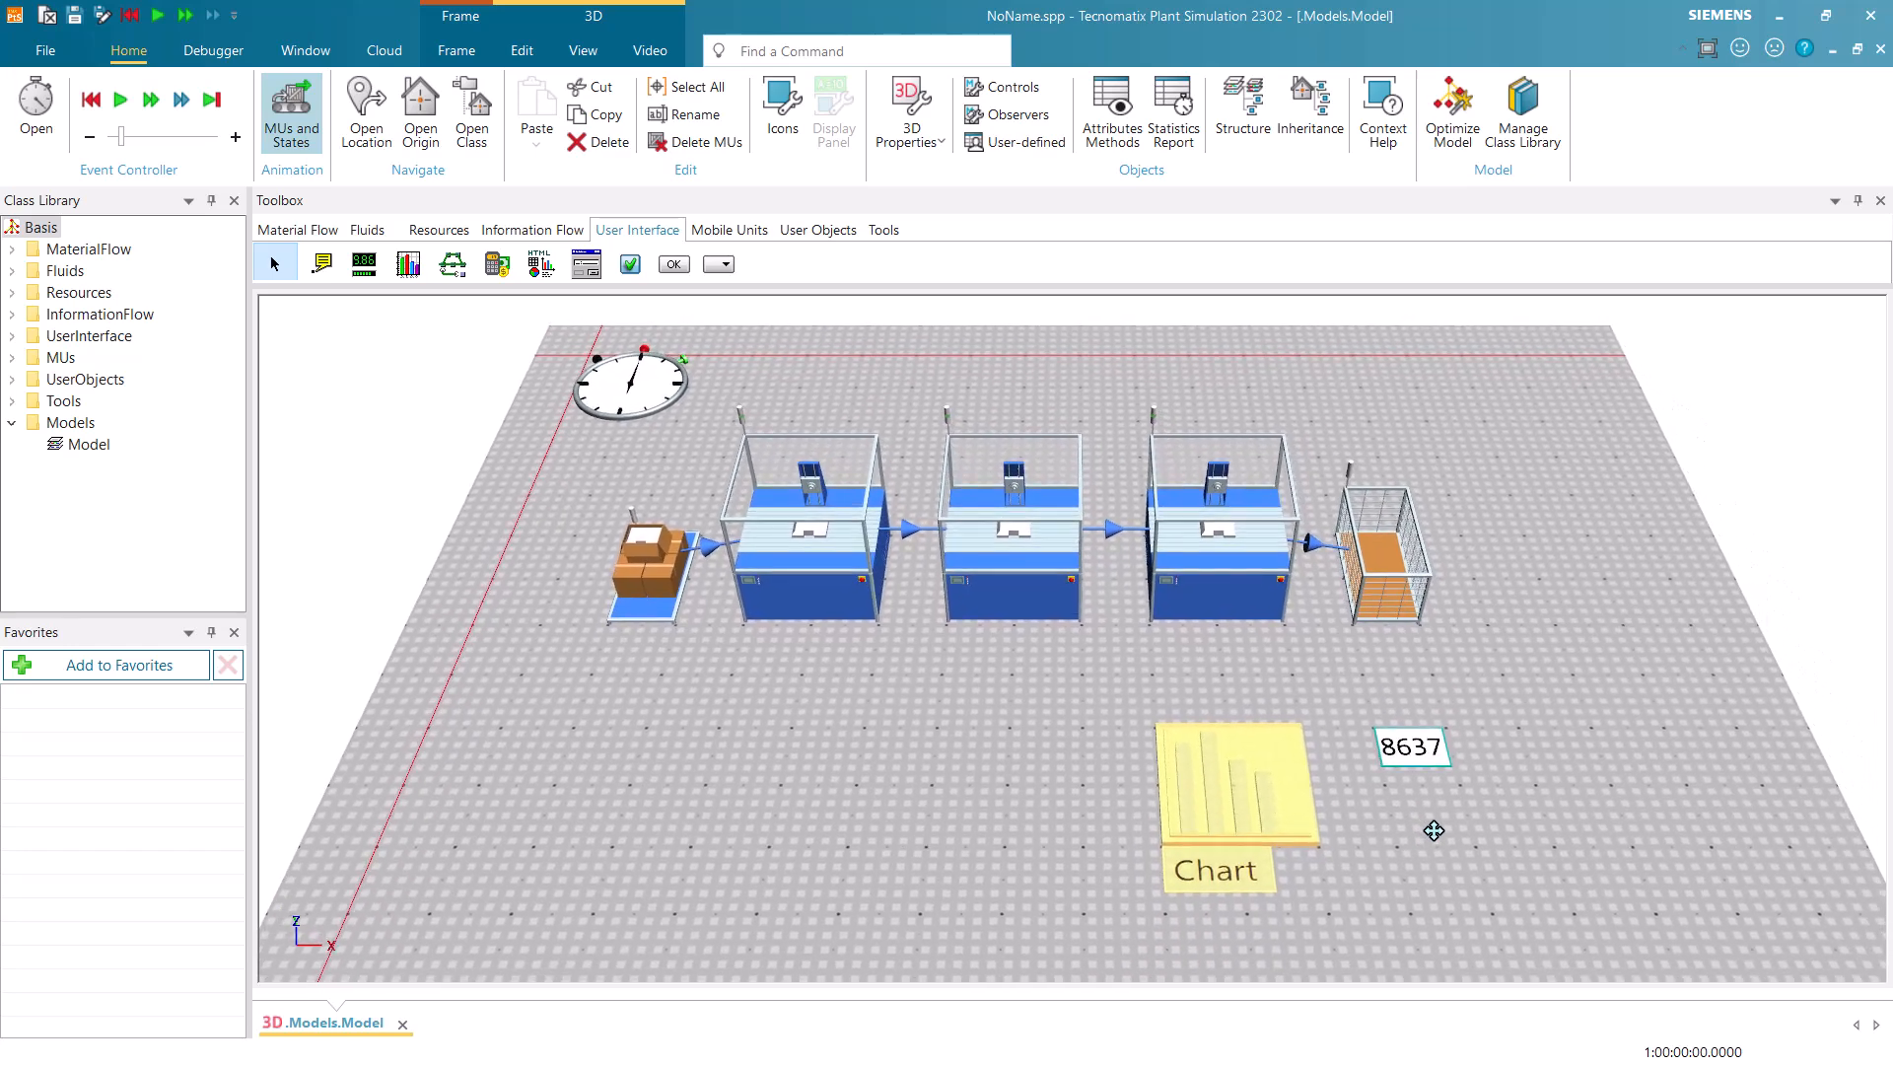
Add all three Stations to the Chart with Resource Statistics and move the chart window clear of the model
{"action": "left_click", "coordinate": [841, 588], "text": "ctrl"}
{"action": "left_click", "coordinate": [991, 600], "text": "ctrl"}
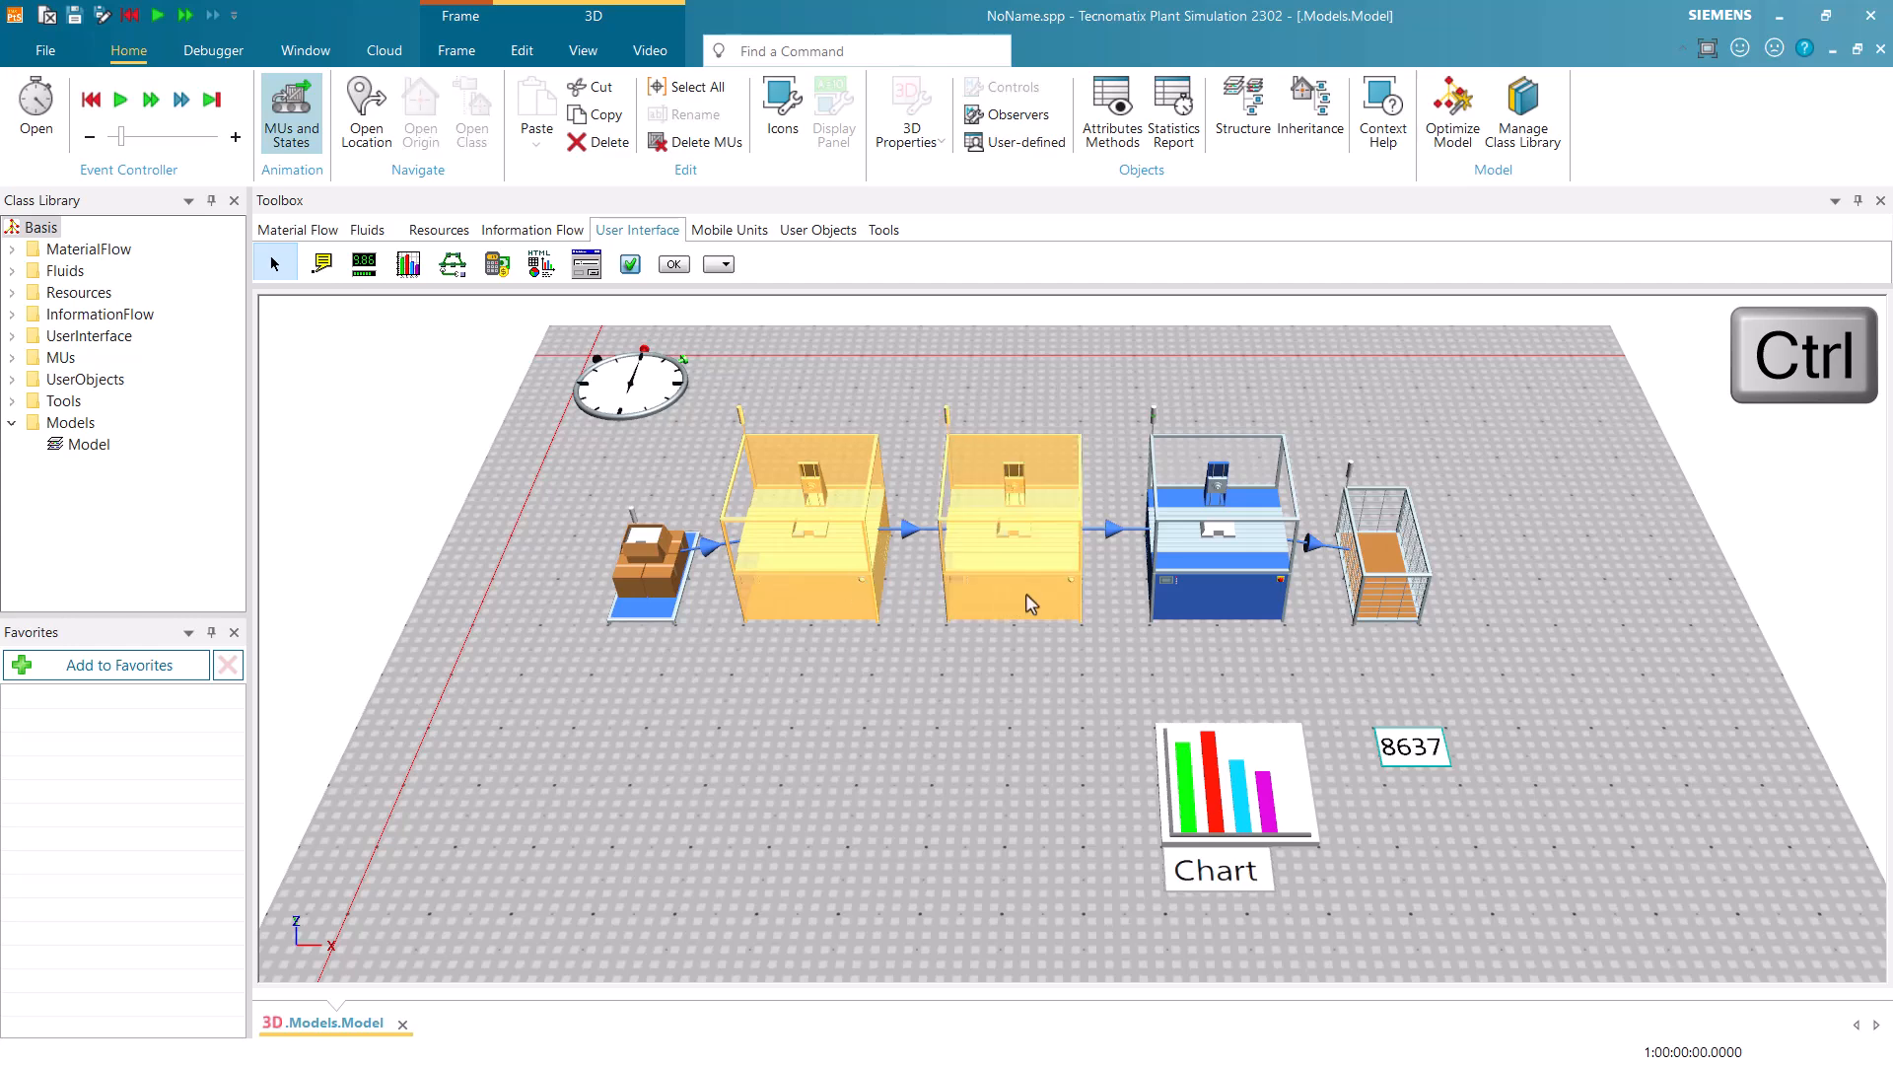
{"action": "left_click", "coordinate": [1189, 588], "text": "ctrl"}
{"action": "left_click_drag", "start_coordinate": [1210, 610], "coordinate": [1239, 801]}
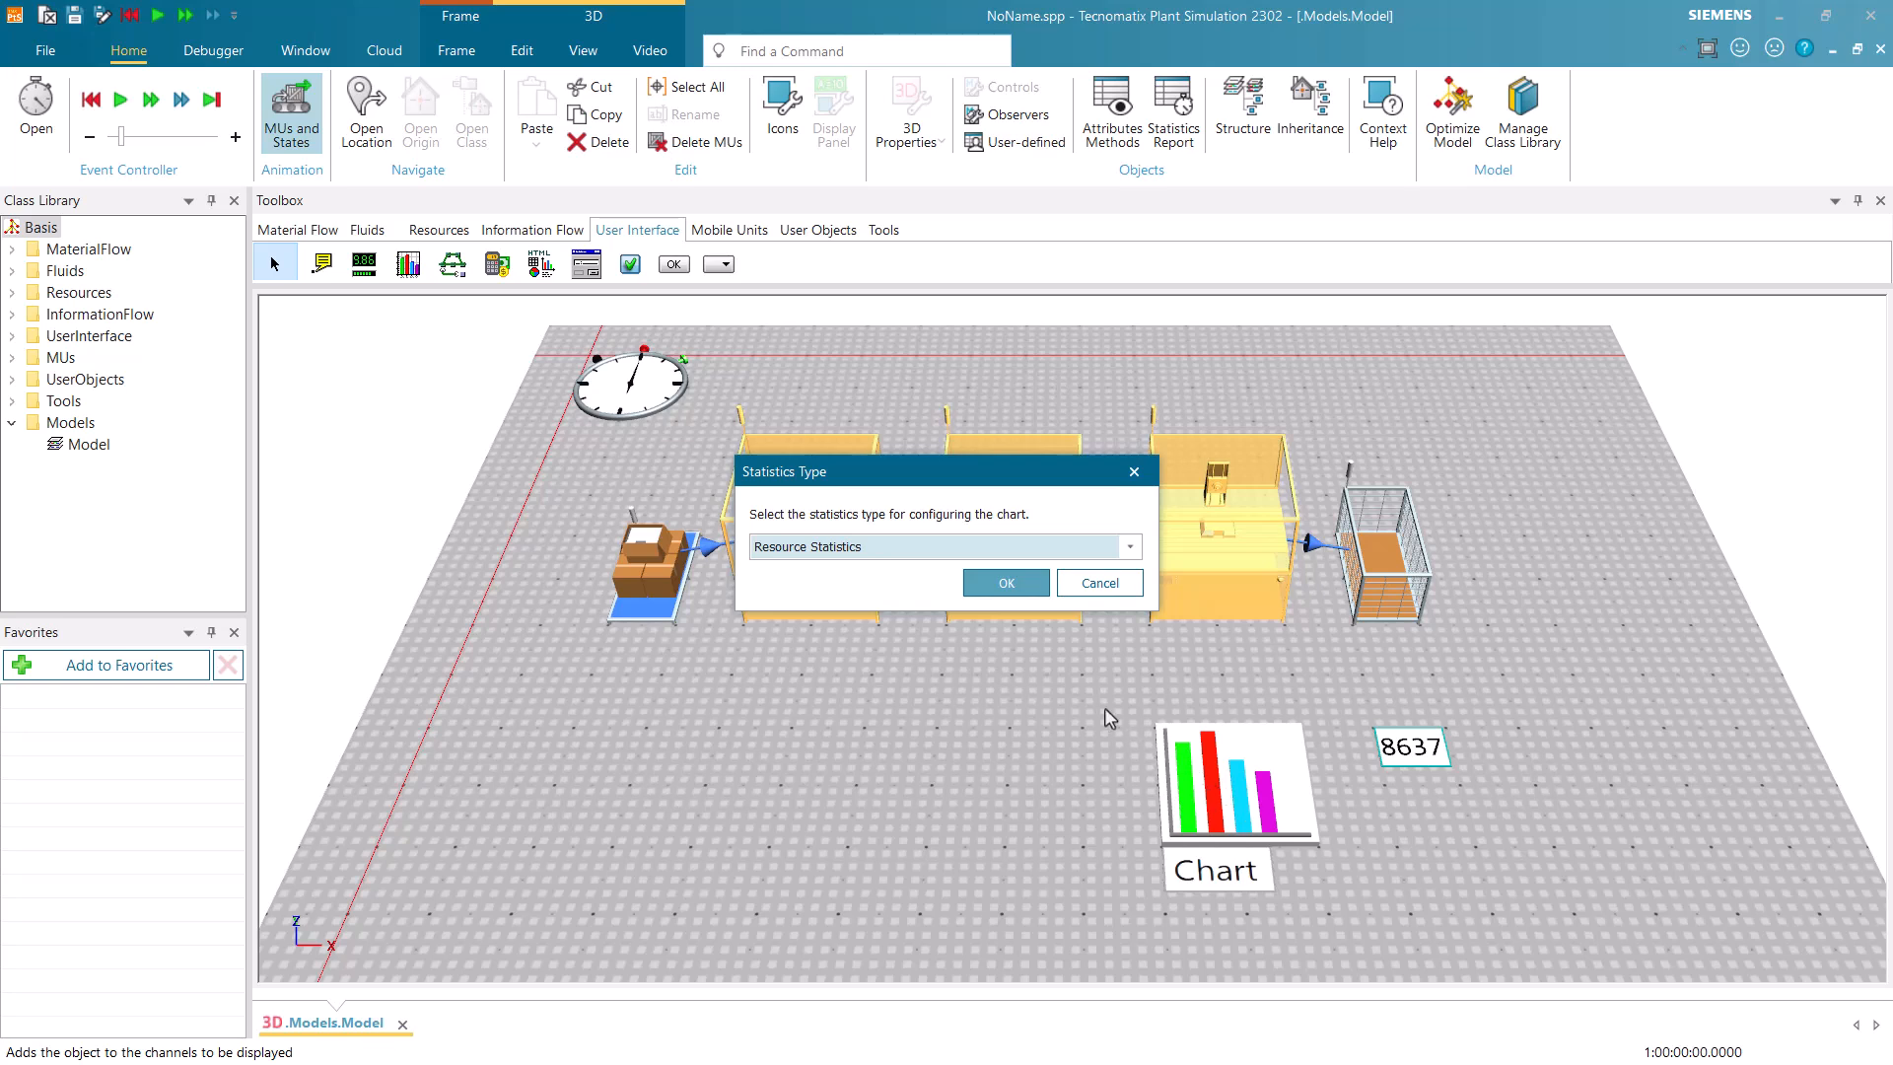
{"action": "left_click", "coordinate": [1022, 596]}
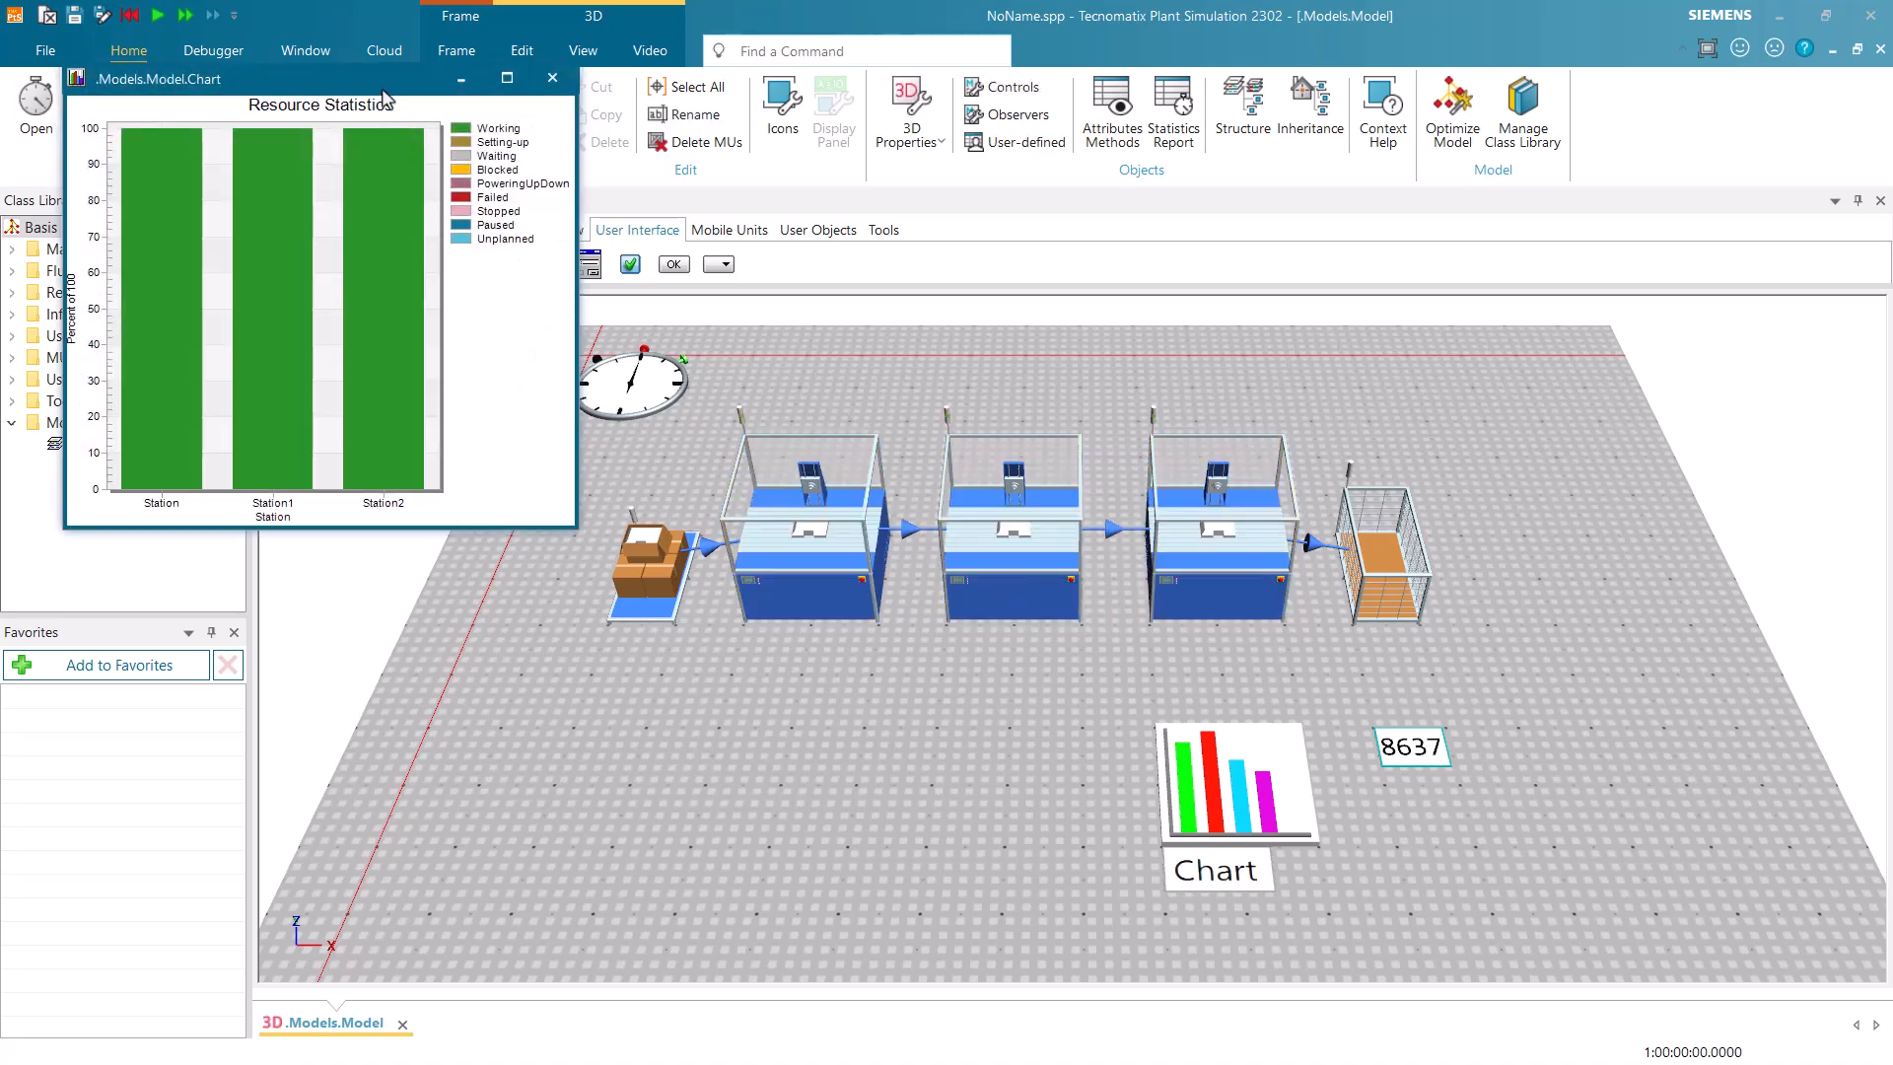
{"action": "left_click_drag", "start_coordinate": [387, 79], "coordinate": [340, 599]}
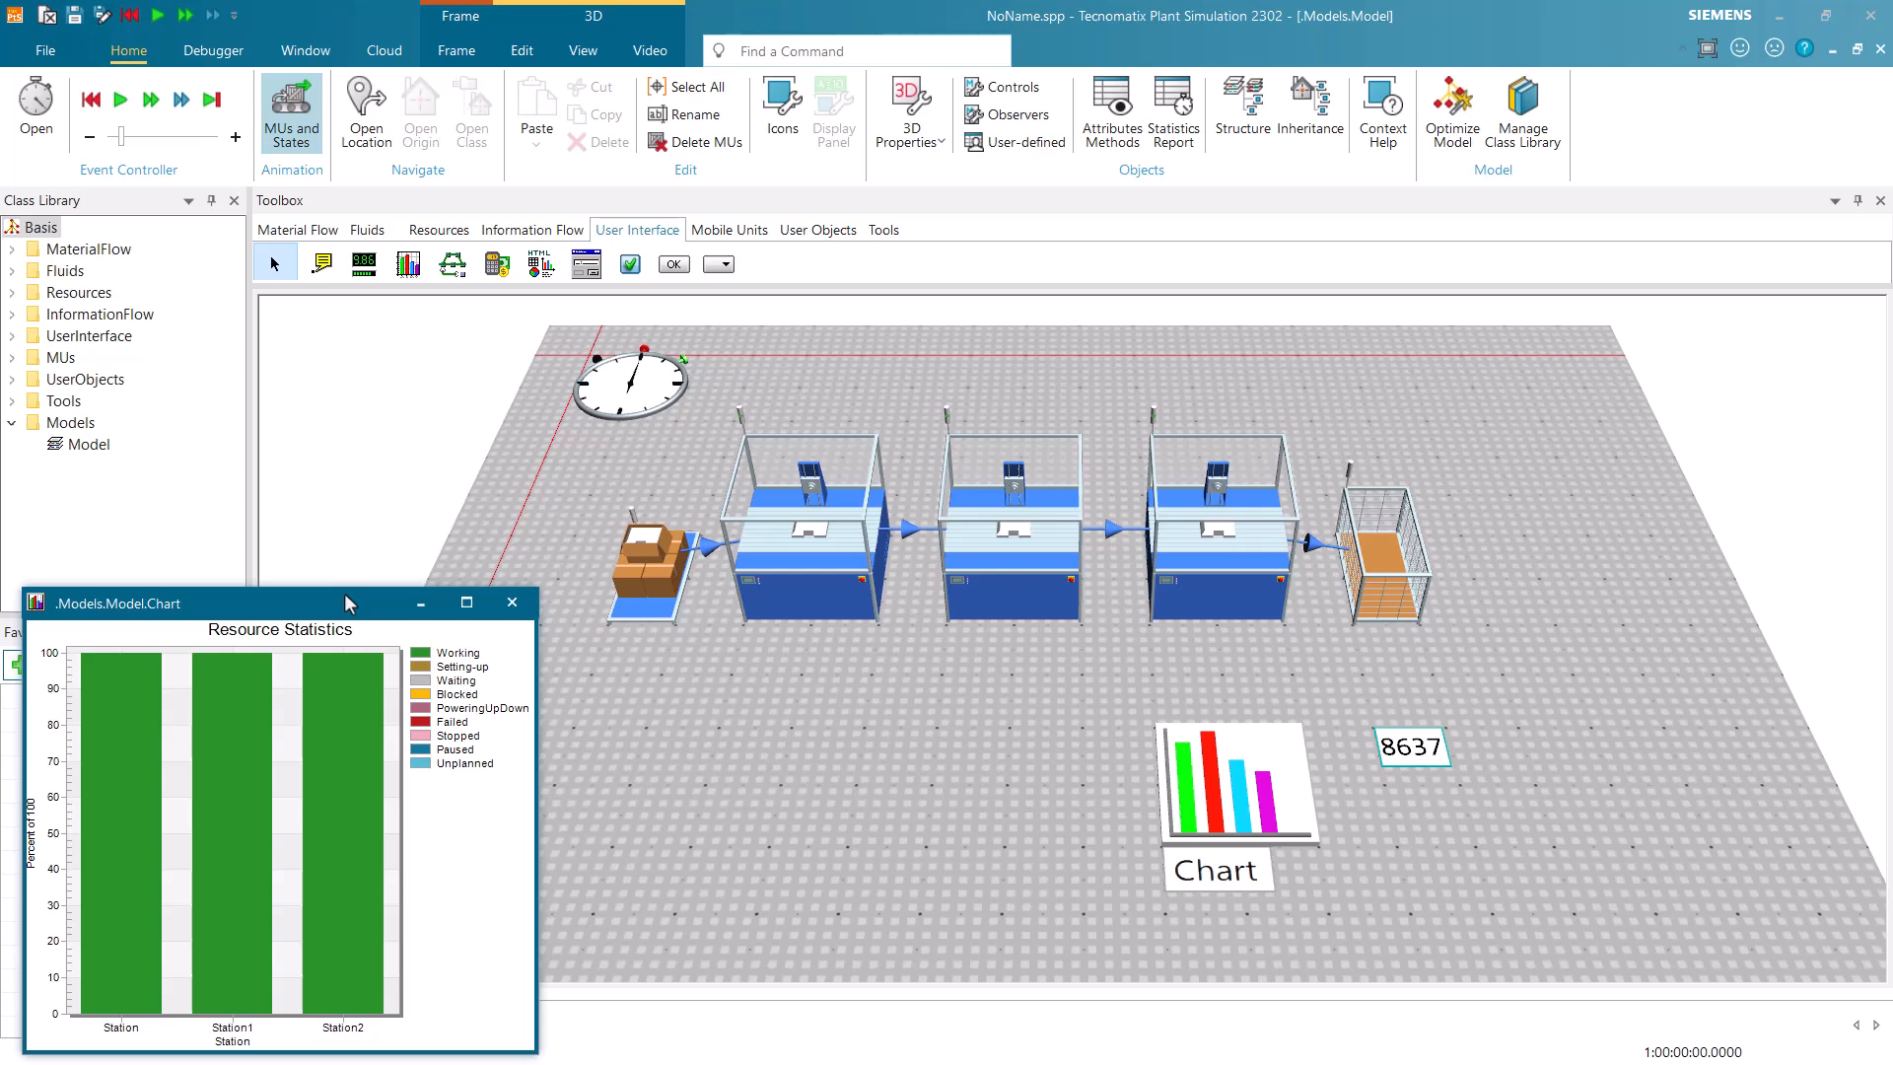
Add a failure with 90% availability and an MTTR of 0:05 to the Station class and accept the changes
{"action": "mouse_move", "coordinate": [805, 595]}
{"action": "left_click", "coordinate": [315, 231]}
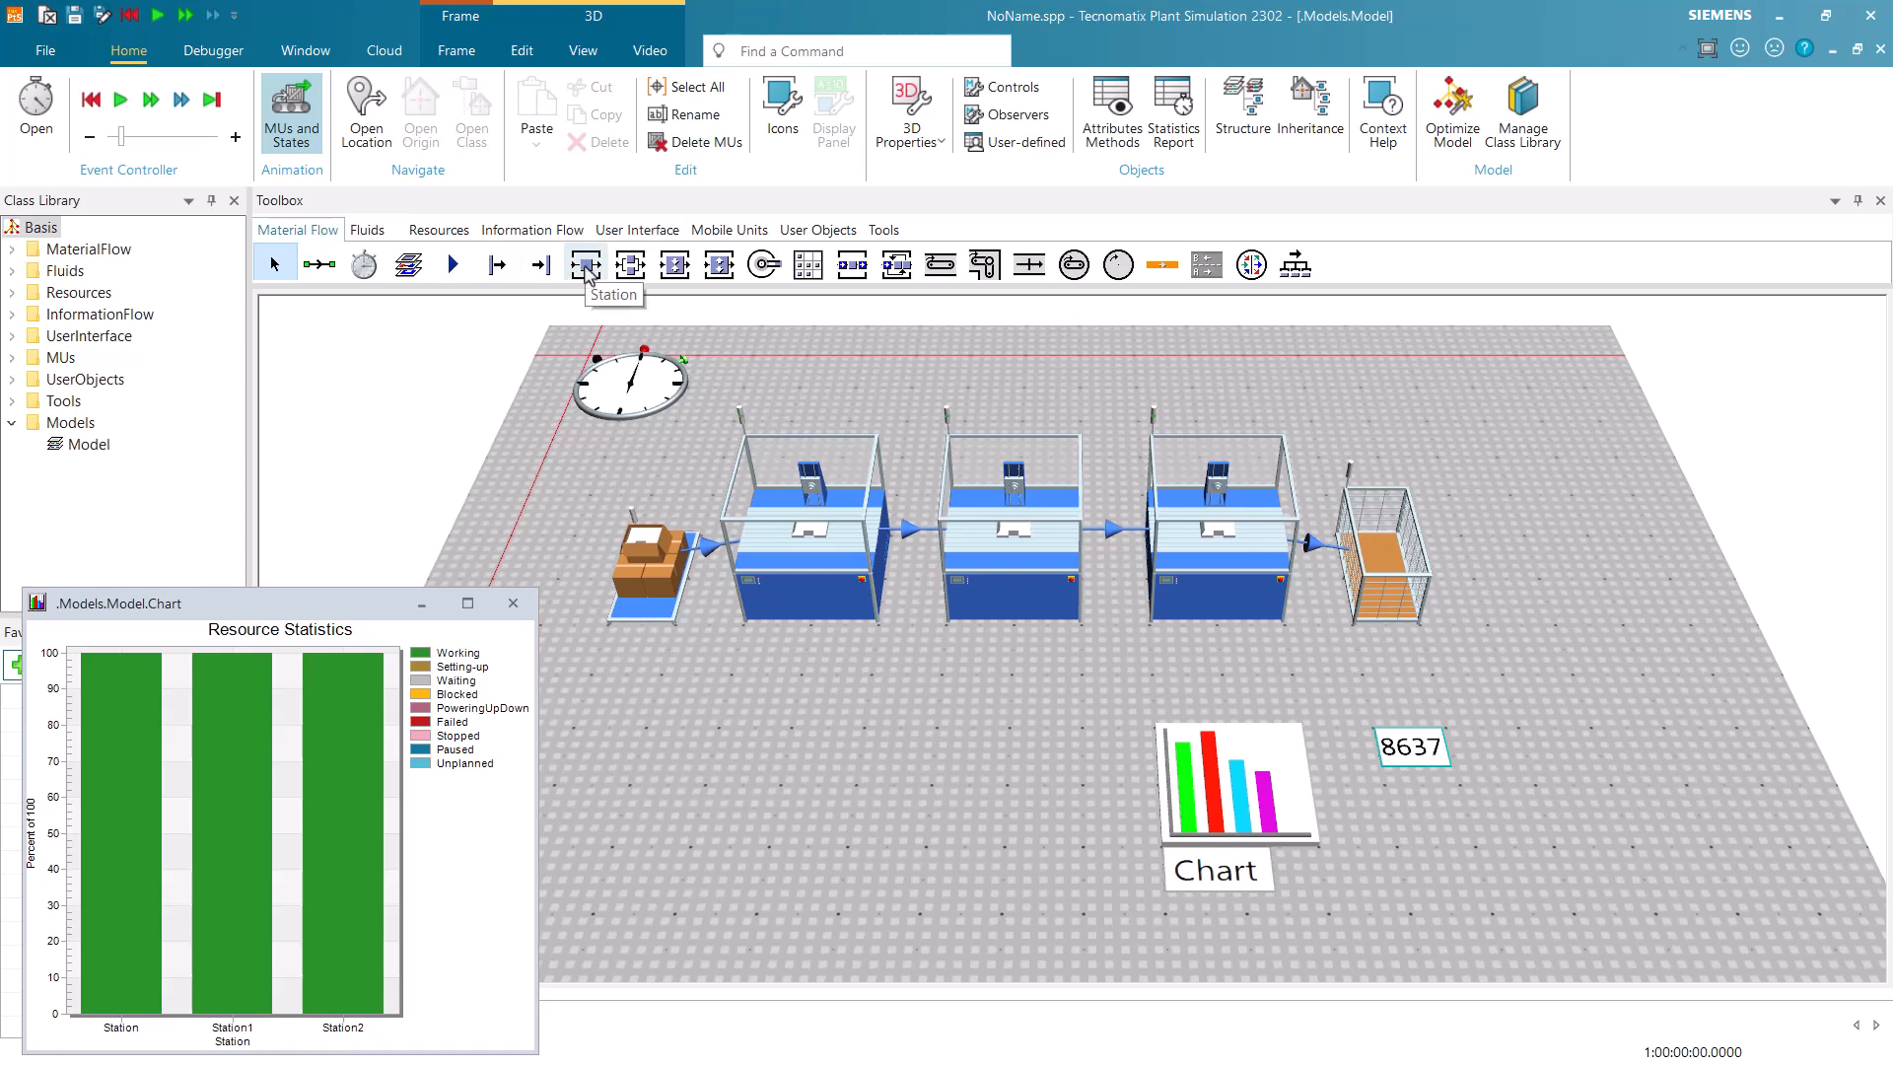
{"action": "double_click", "coordinate": [587, 266]}
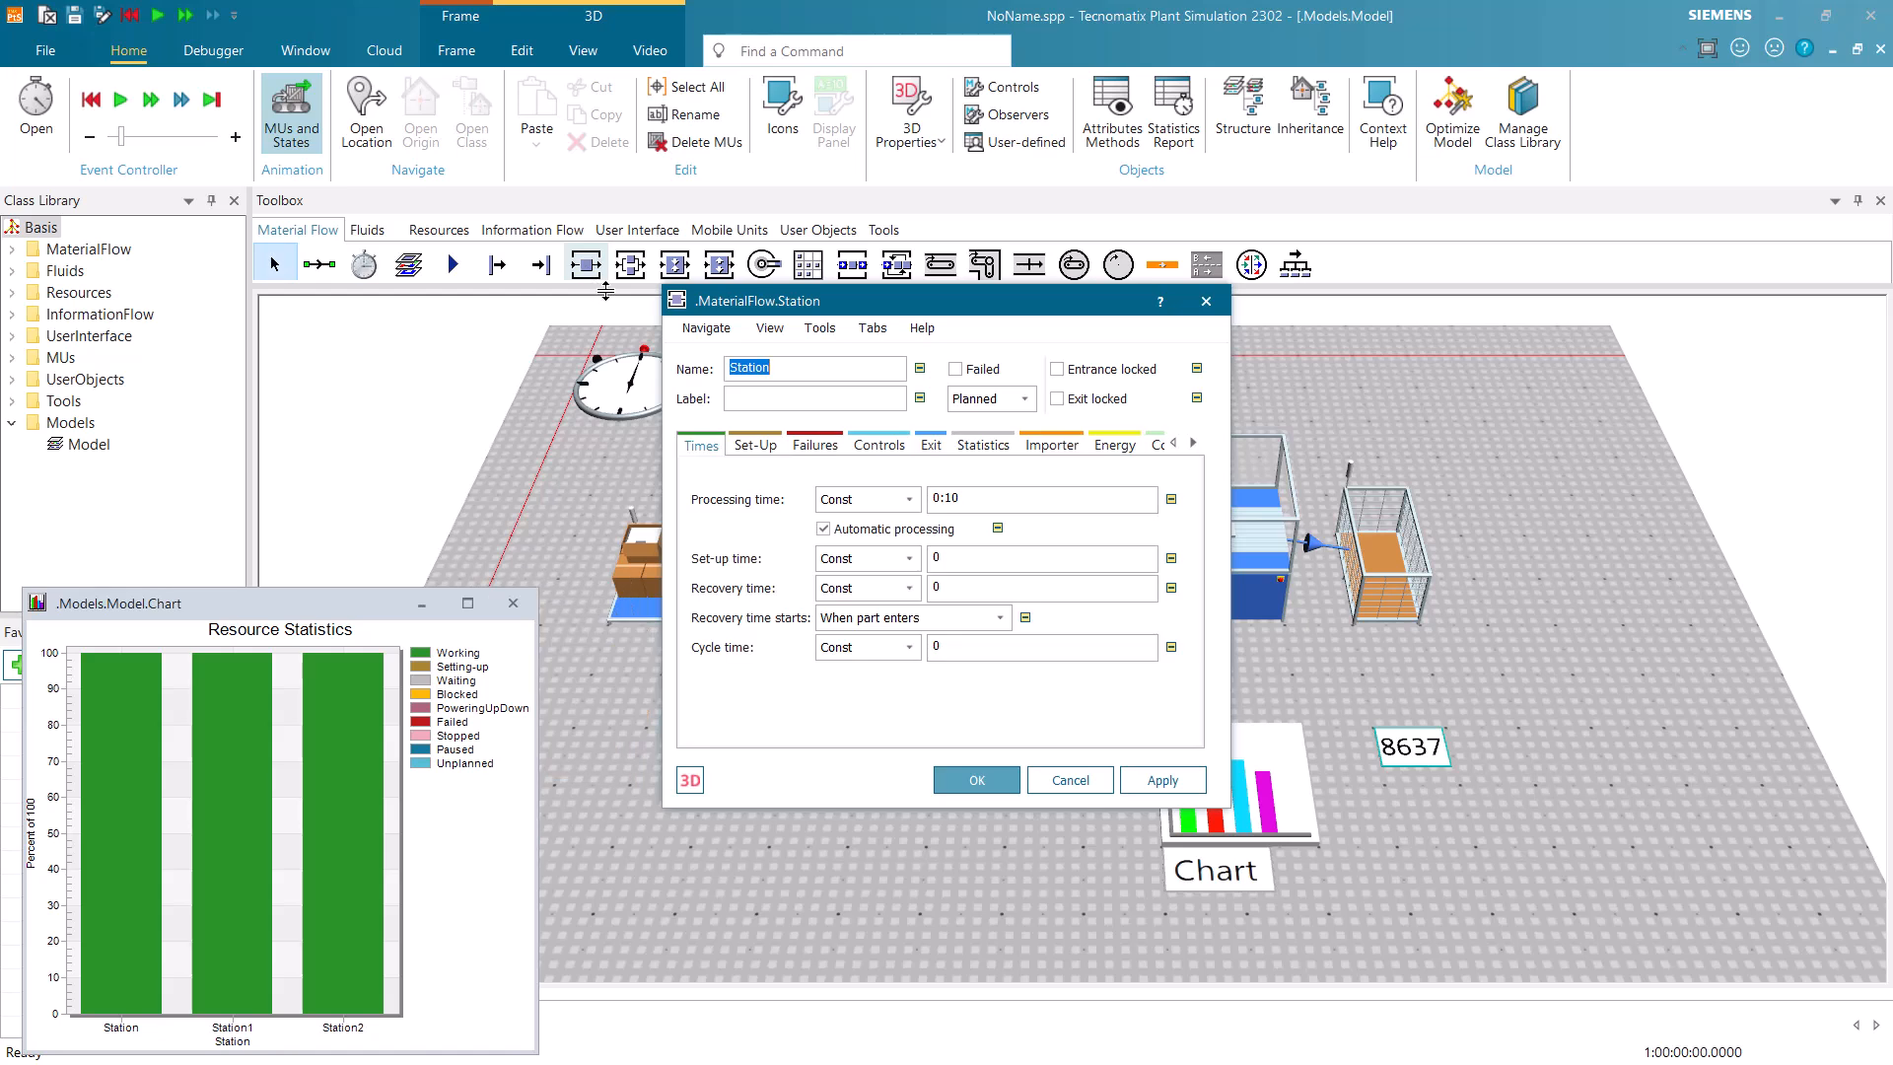
{"action": "left_click", "coordinate": [810, 446]}
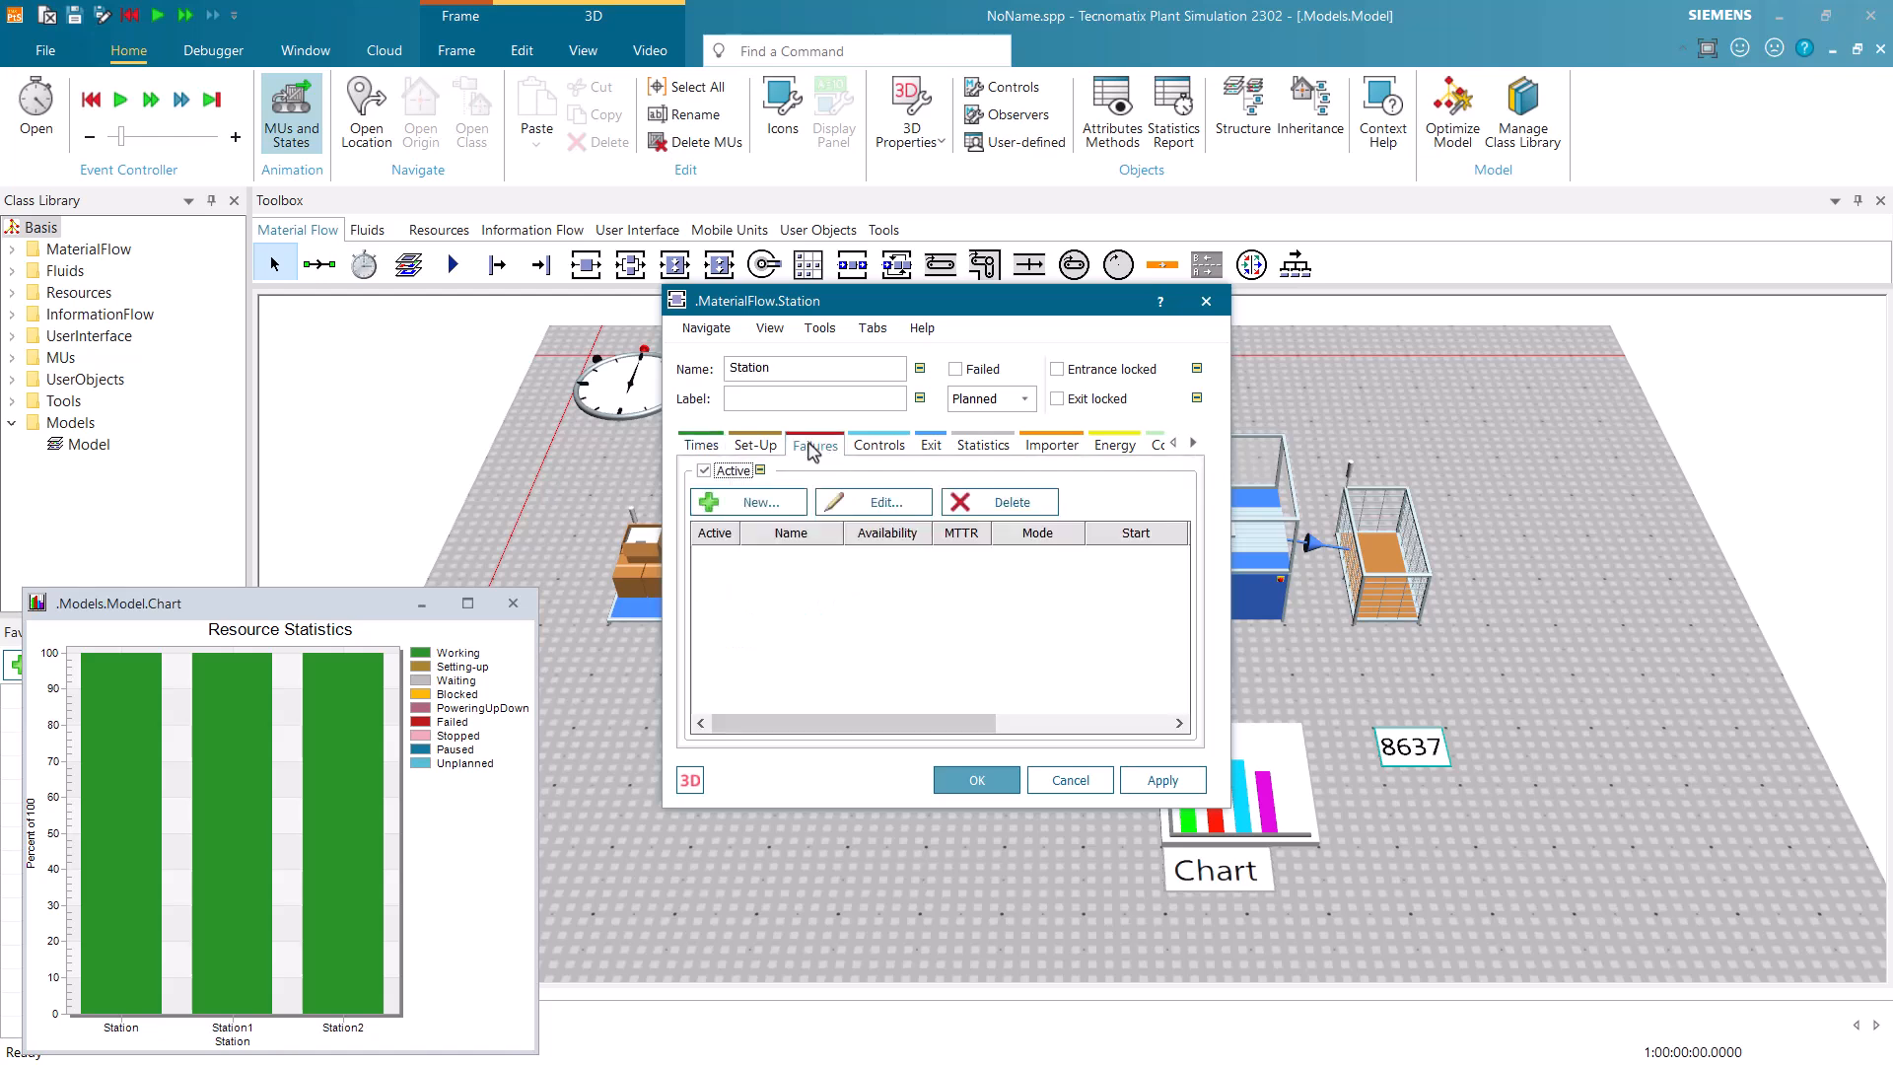
{"action": "left_click", "coordinate": [774, 504]}
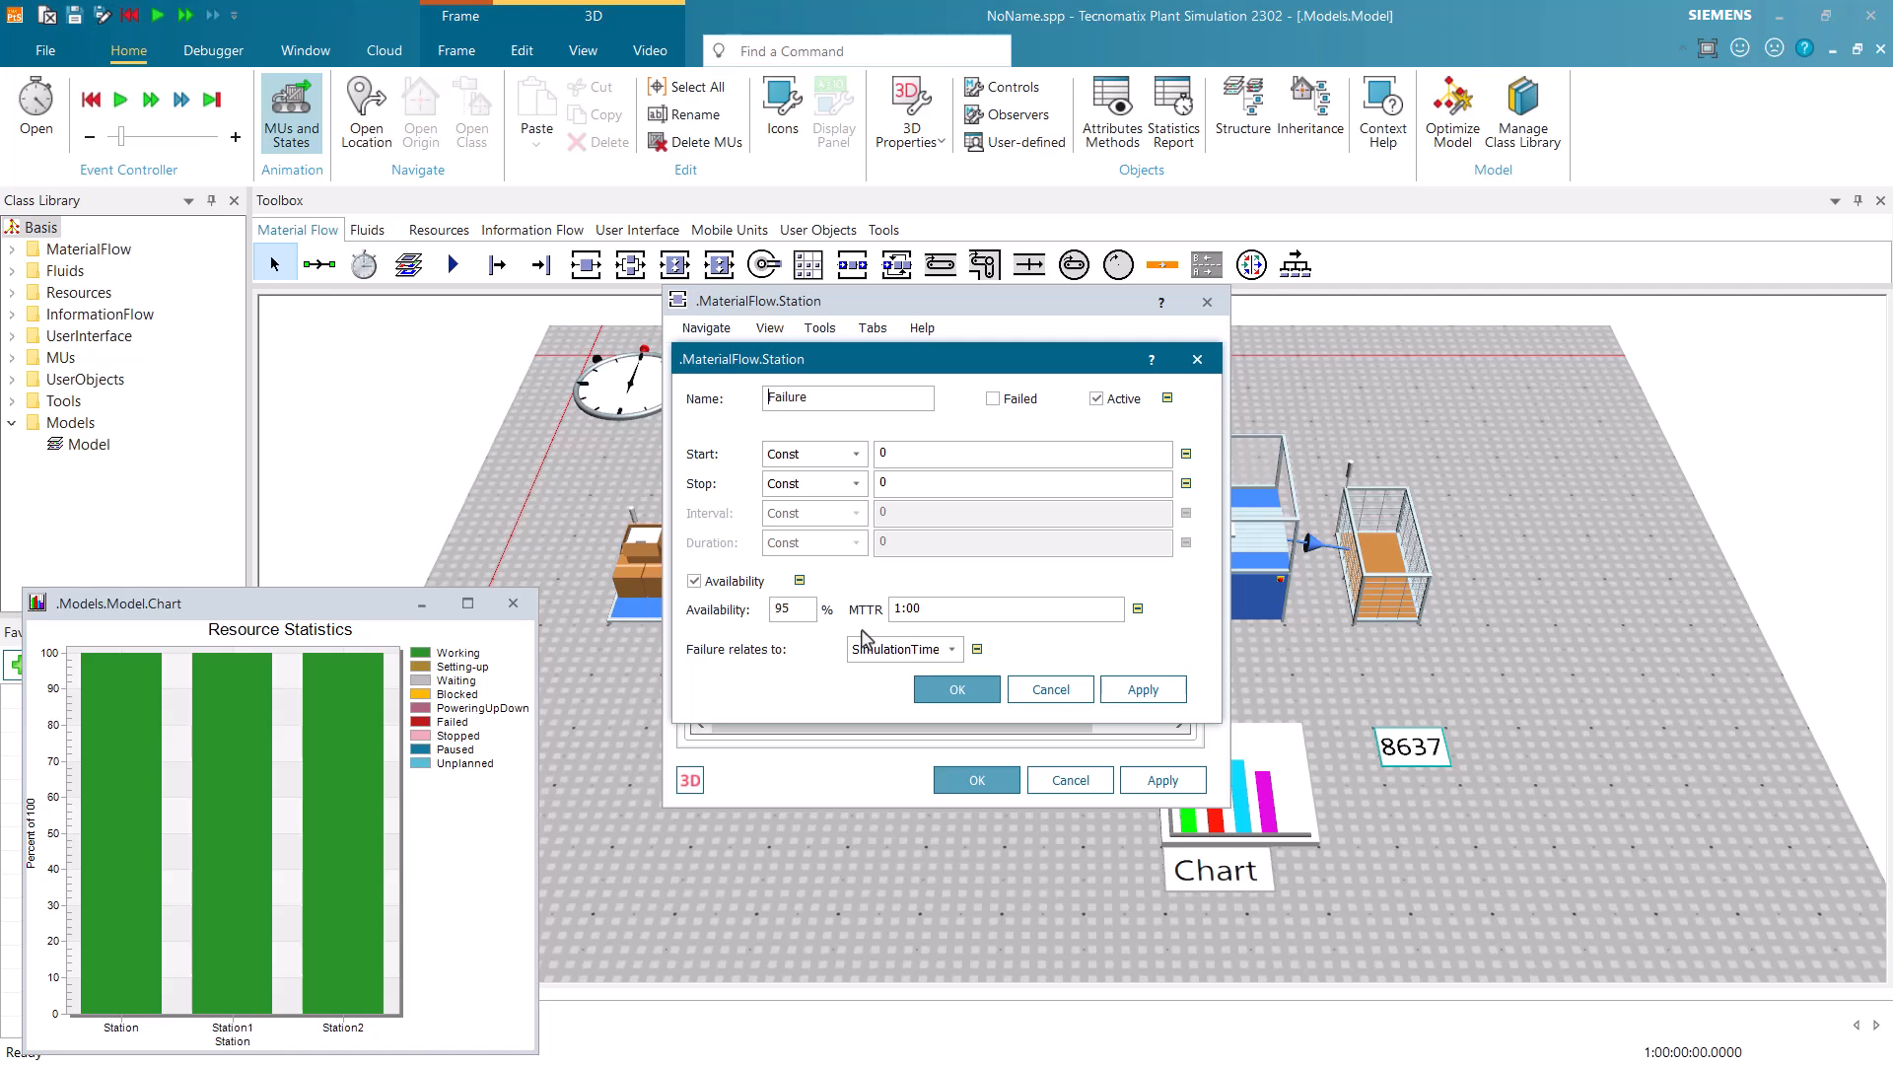
{"action": "left_click_drag", "start_coordinate": [803, 610], "coordinate": [757, 611]}
{"action": "type", "text": "90"}
{"action": "left_click_drag", "start_coordinate": [929, 608], "coordinate": [861, 634]}
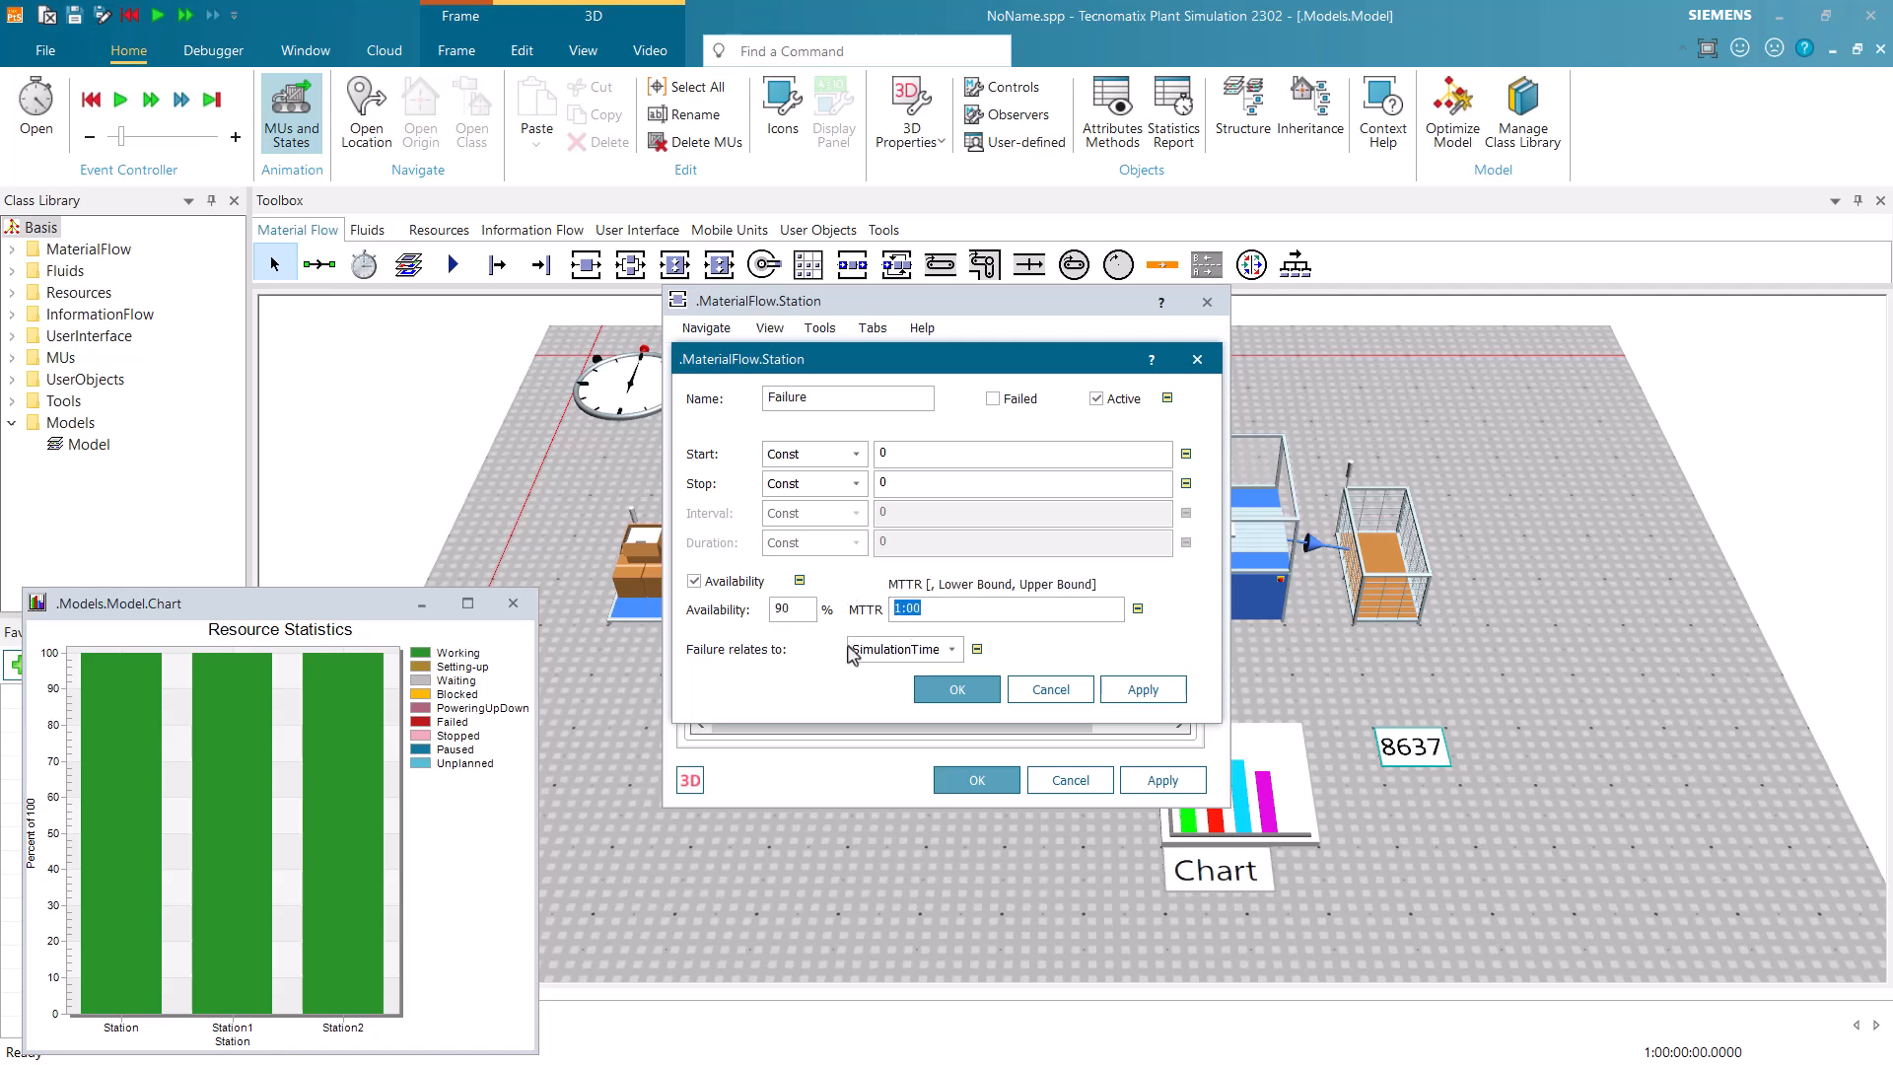
{"action": "type", "text": "5"}
{"action": "left_click", "coordinate": [1121, 690]}
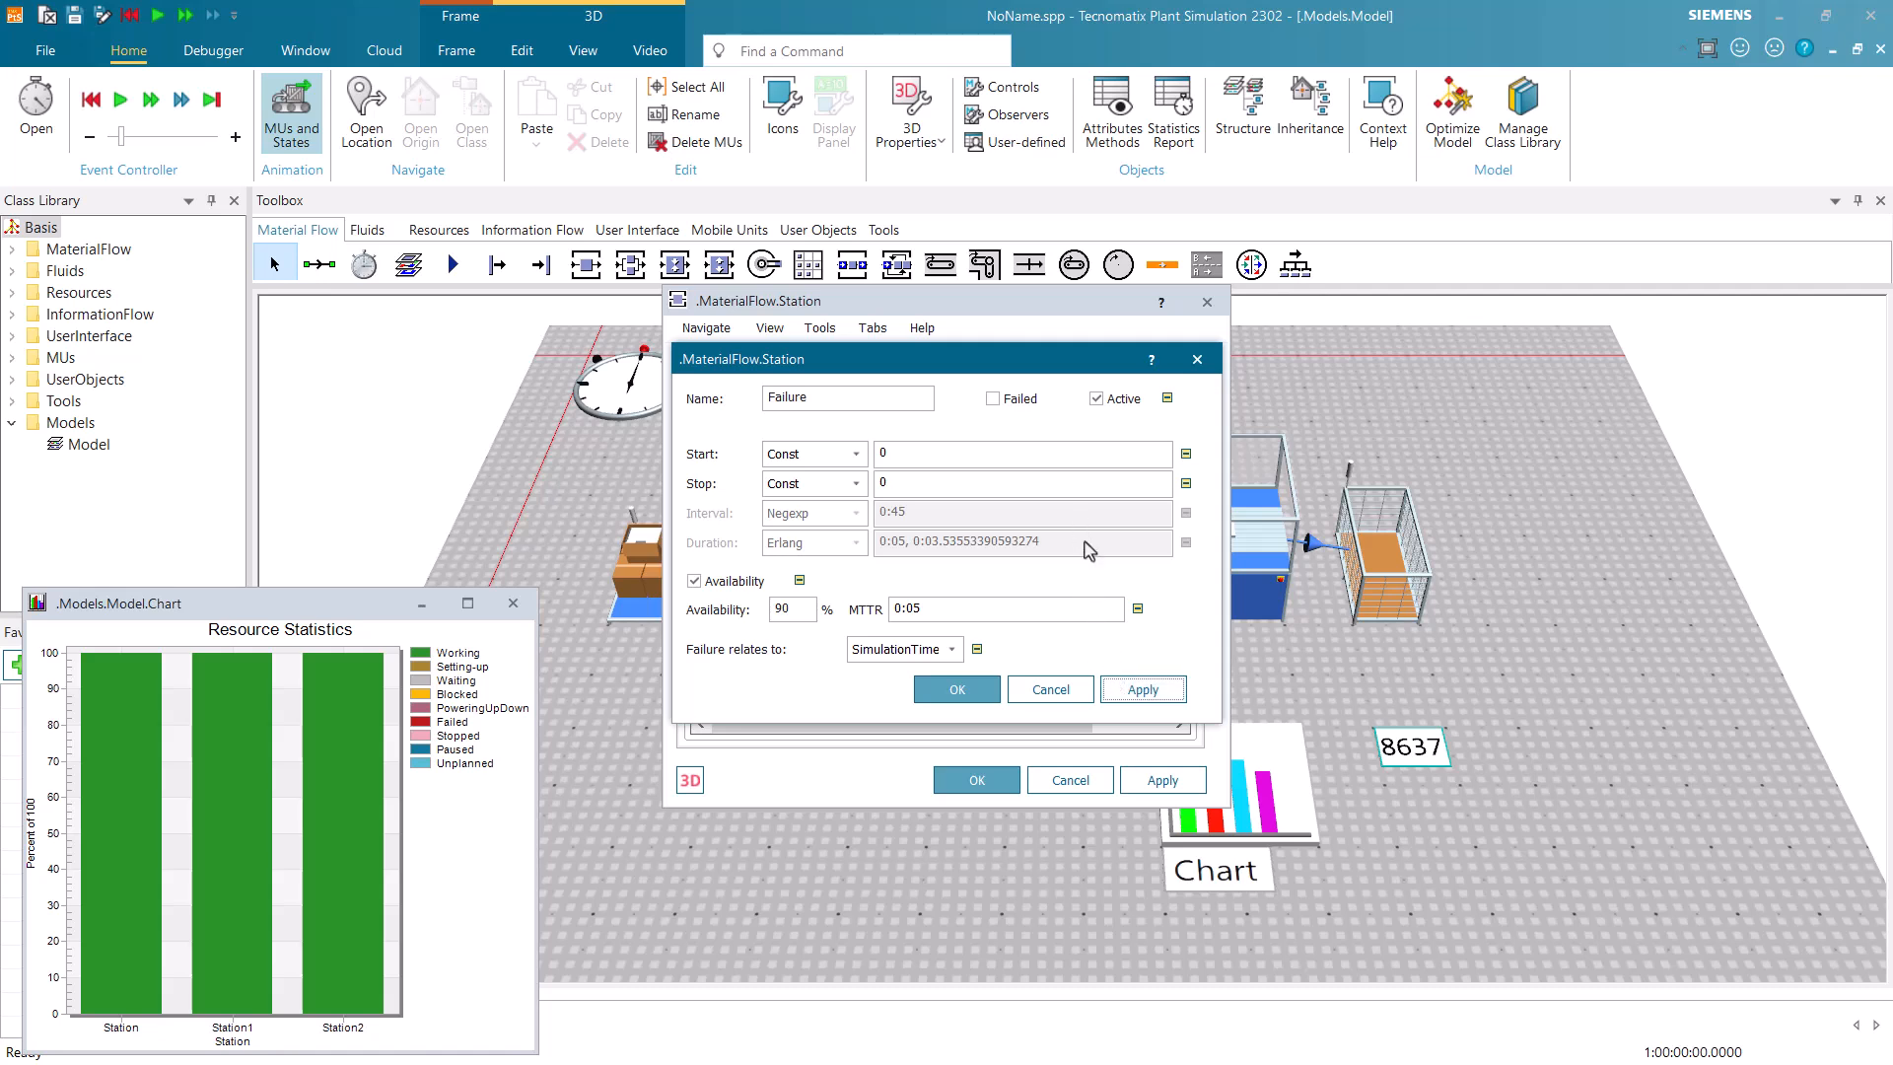
{"action": "left_click", "coordinate": [970, 688]}
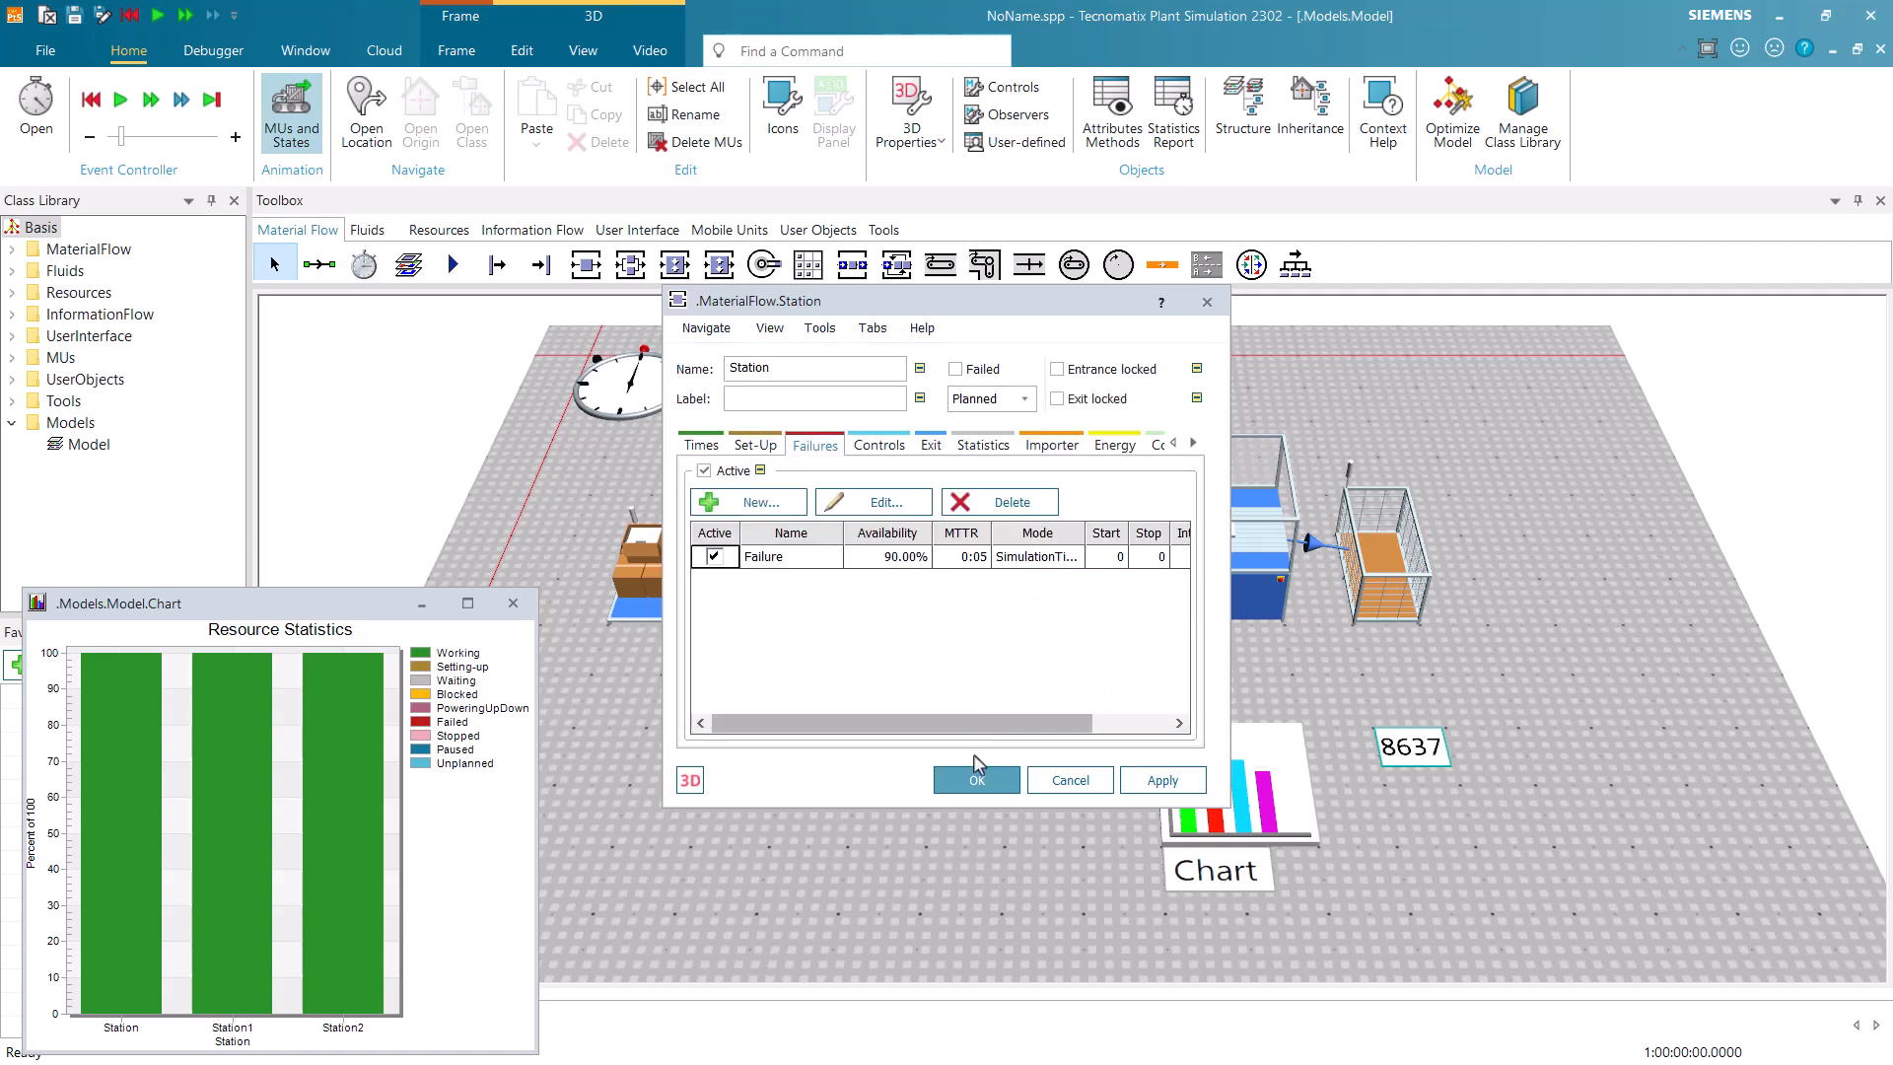
{"action": "left_click", "coordinate": [974, 779]}
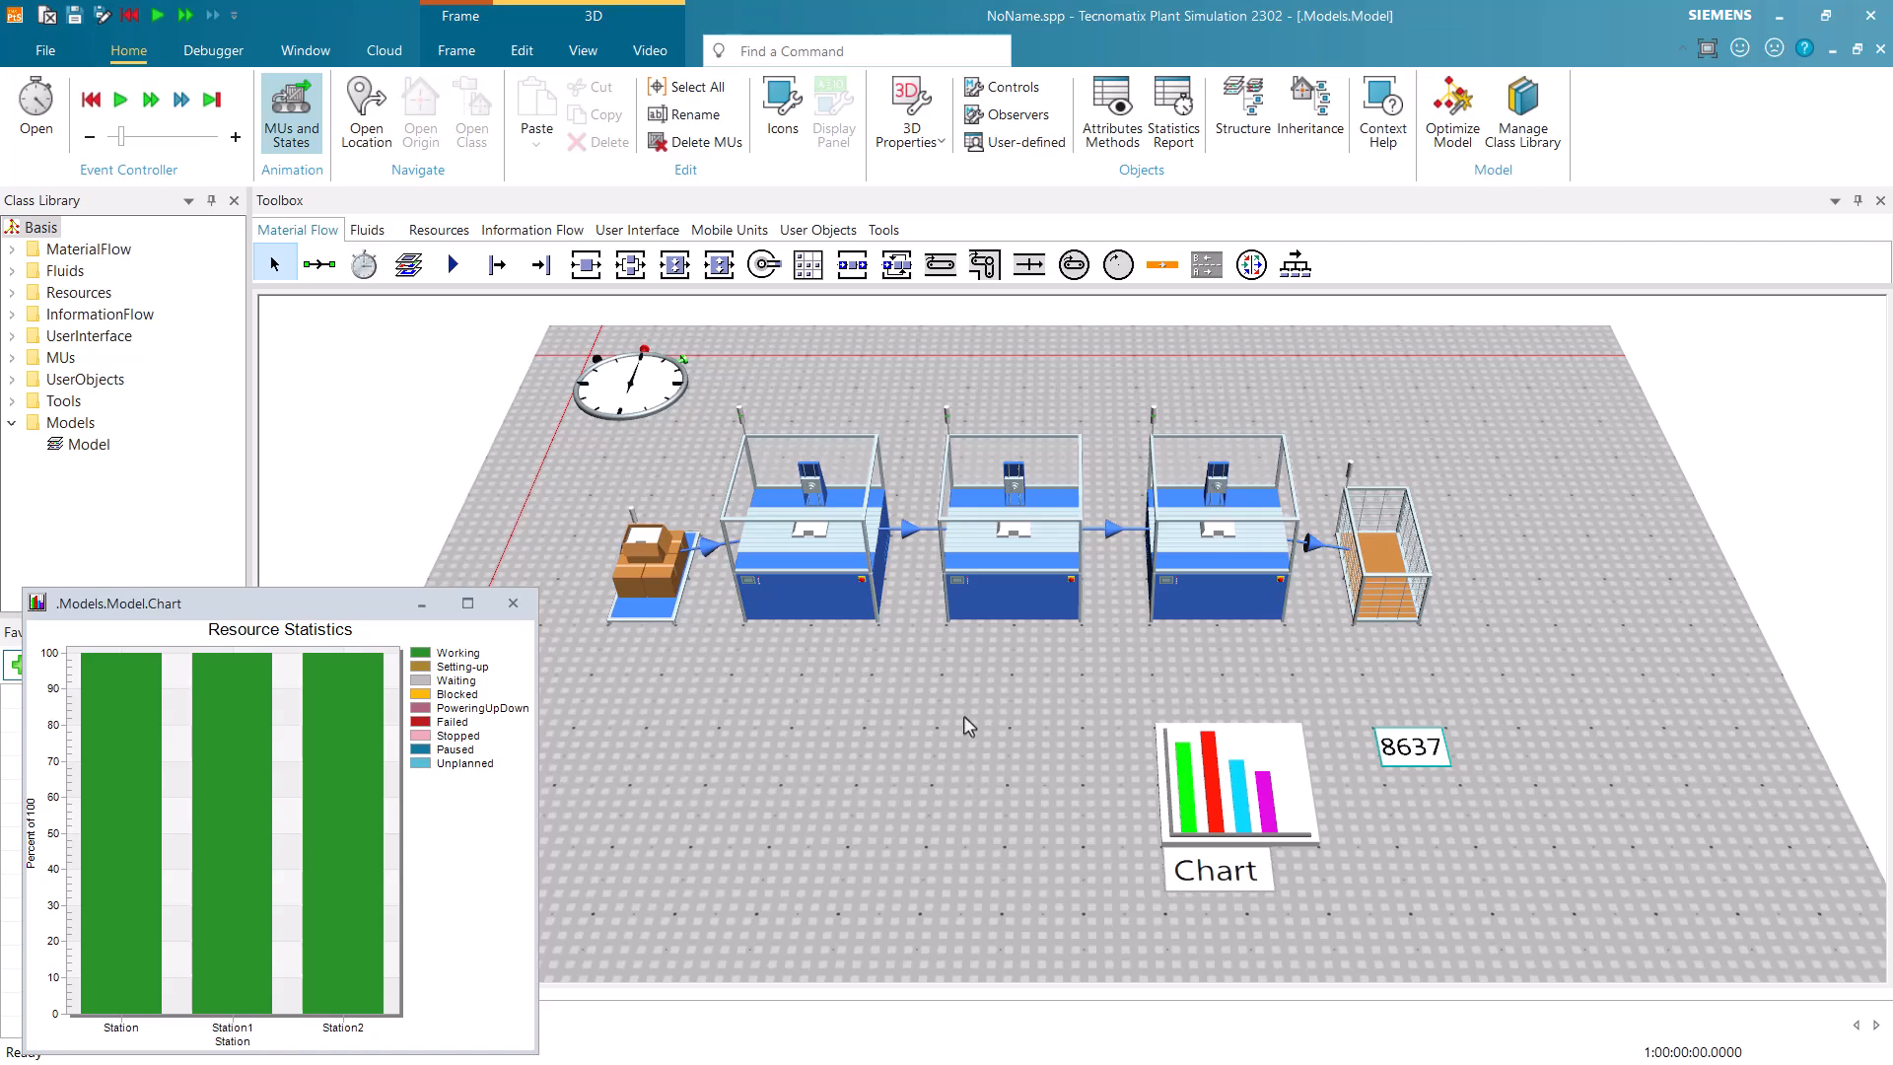
Check the middle Station's failure settings for inheritance from the class and close its properties without changes
{"action": "double_click", "coordinate": [981, 616]}
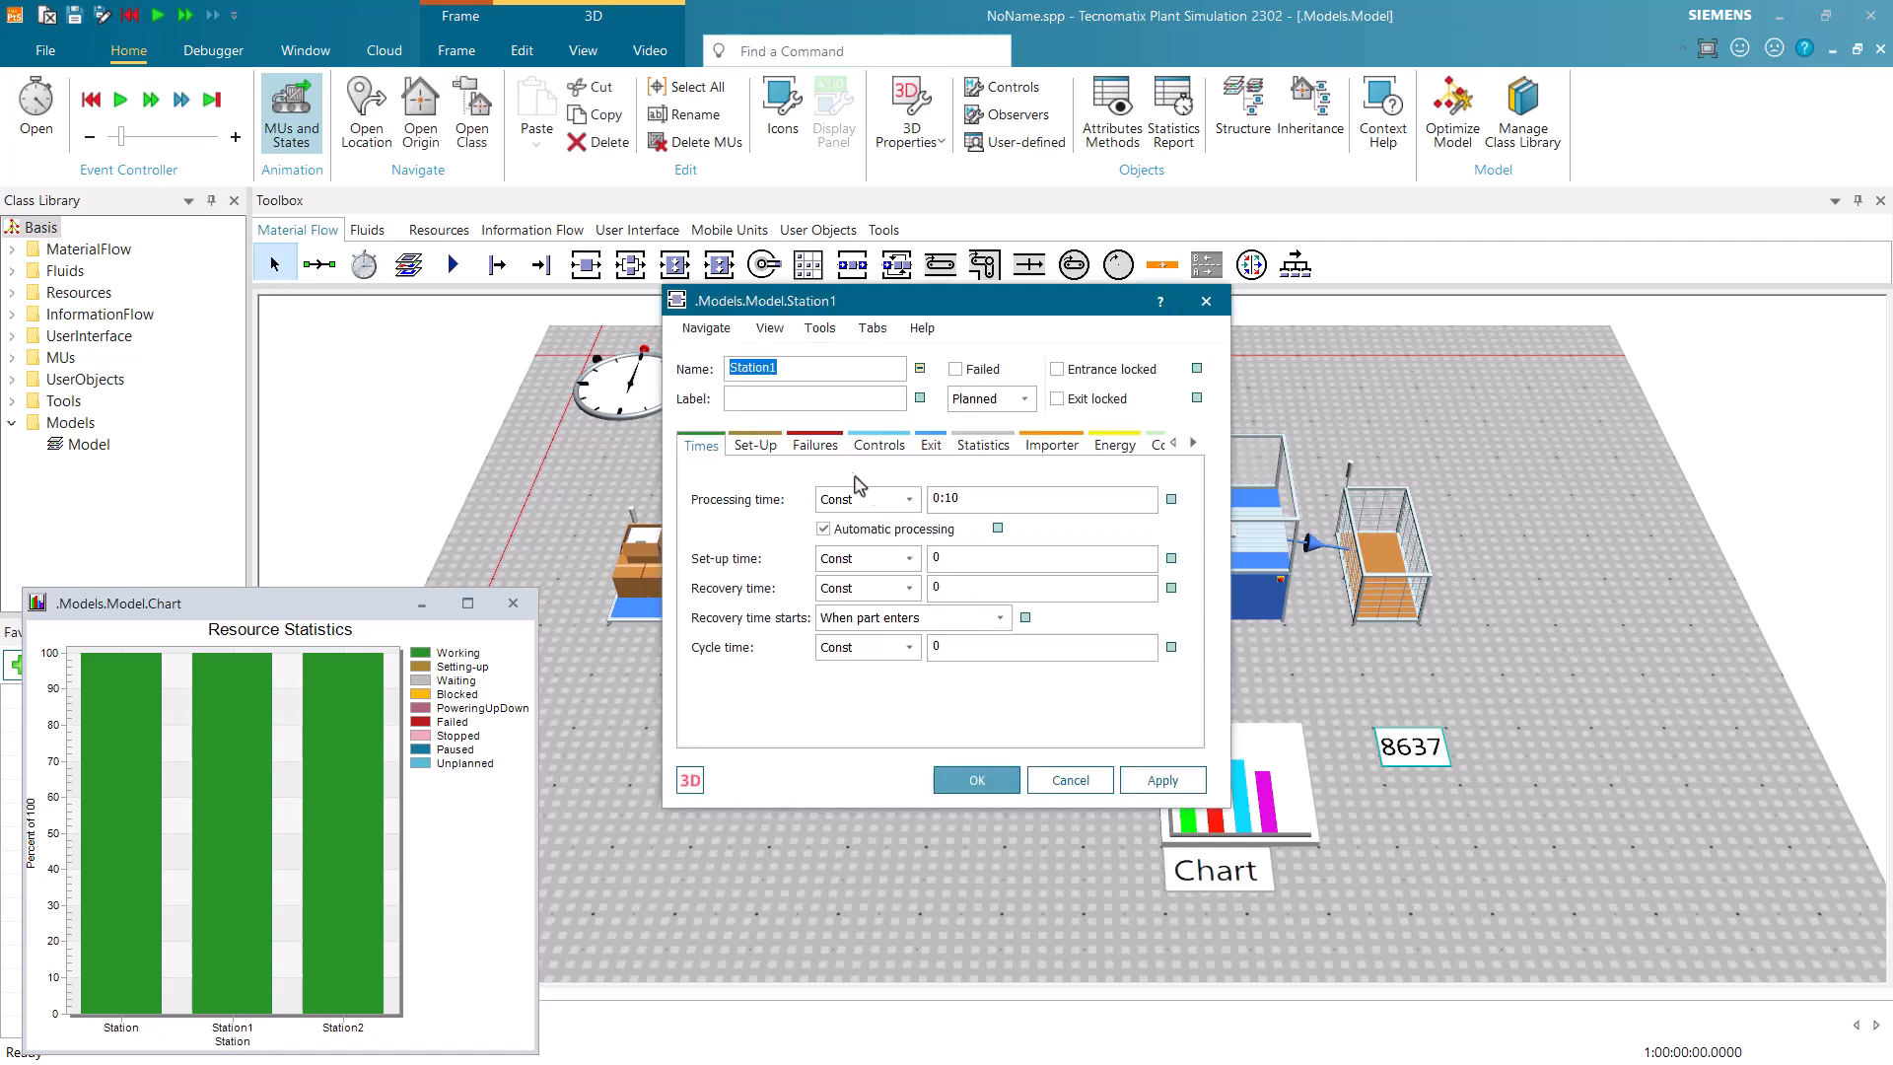
{"action": "left_click", "coordinate": [826, 449]}
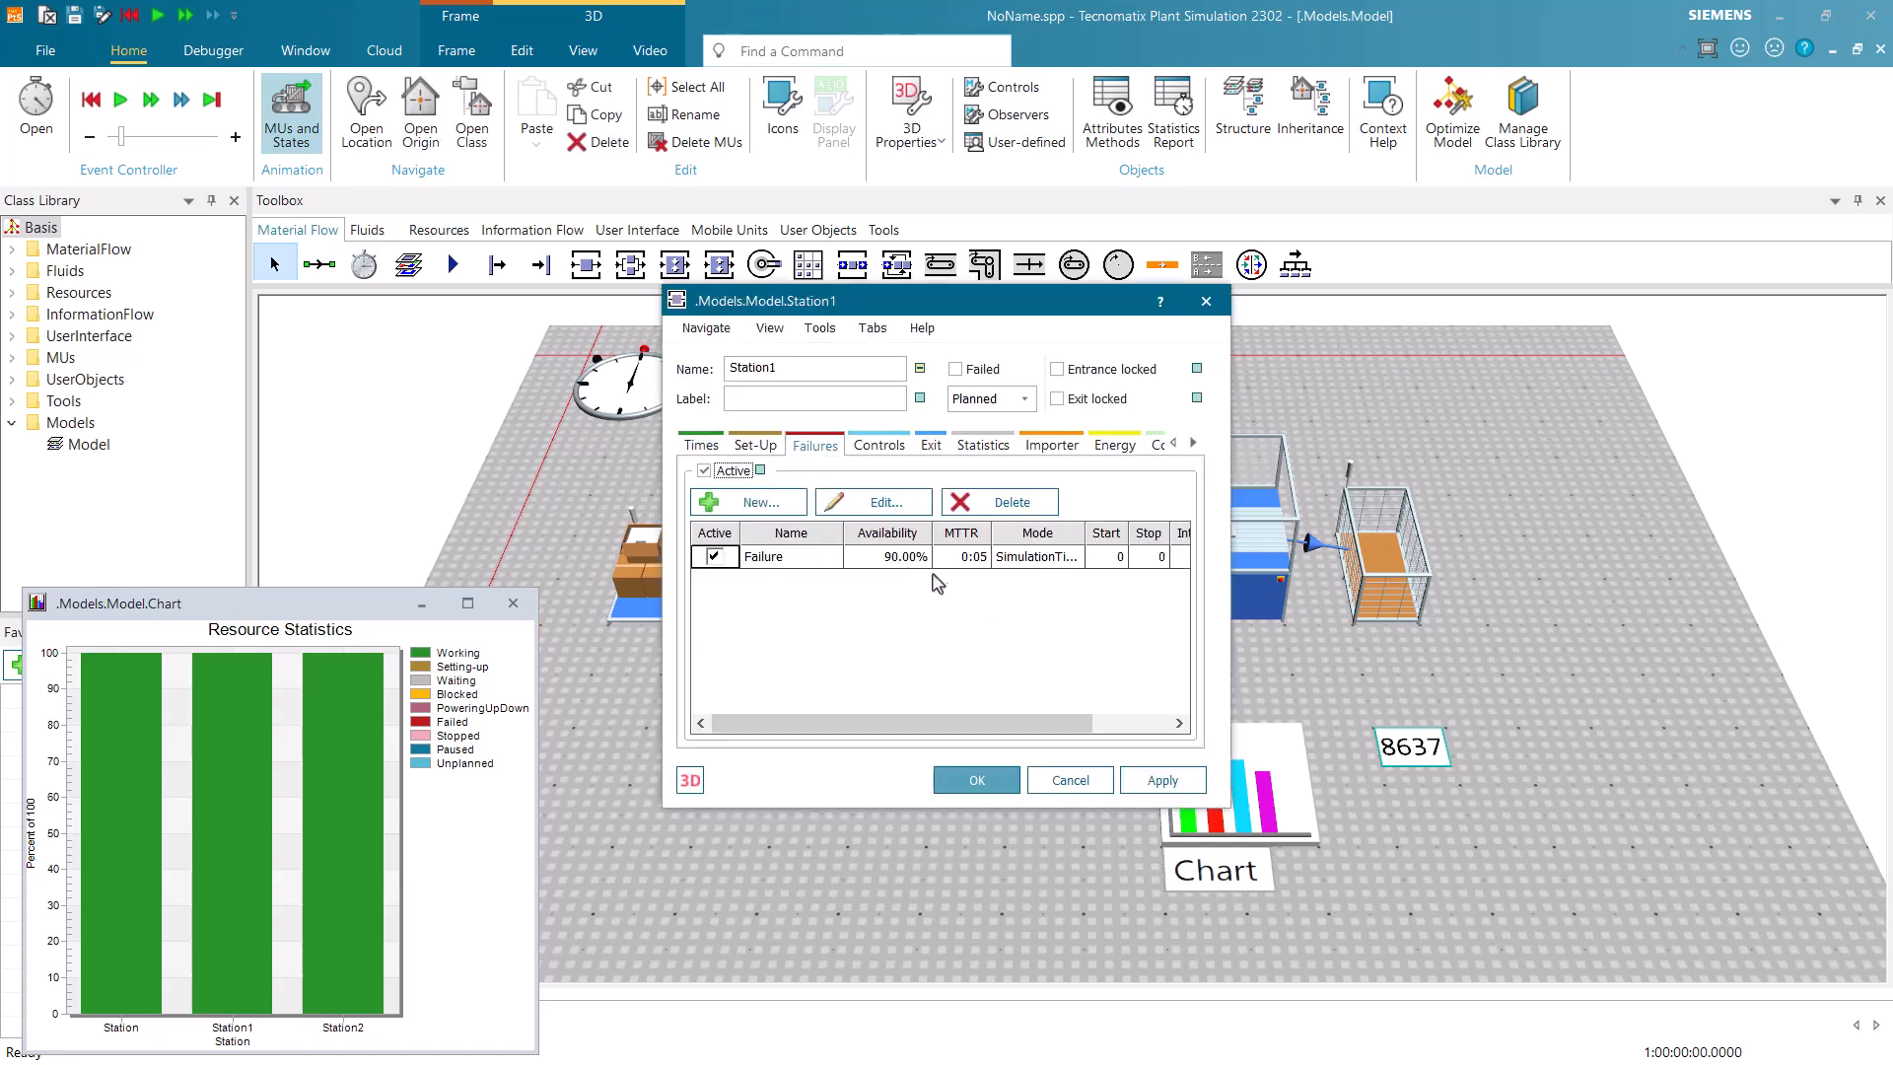
{"action": "left_click", "coordinate": [1047, 772]}
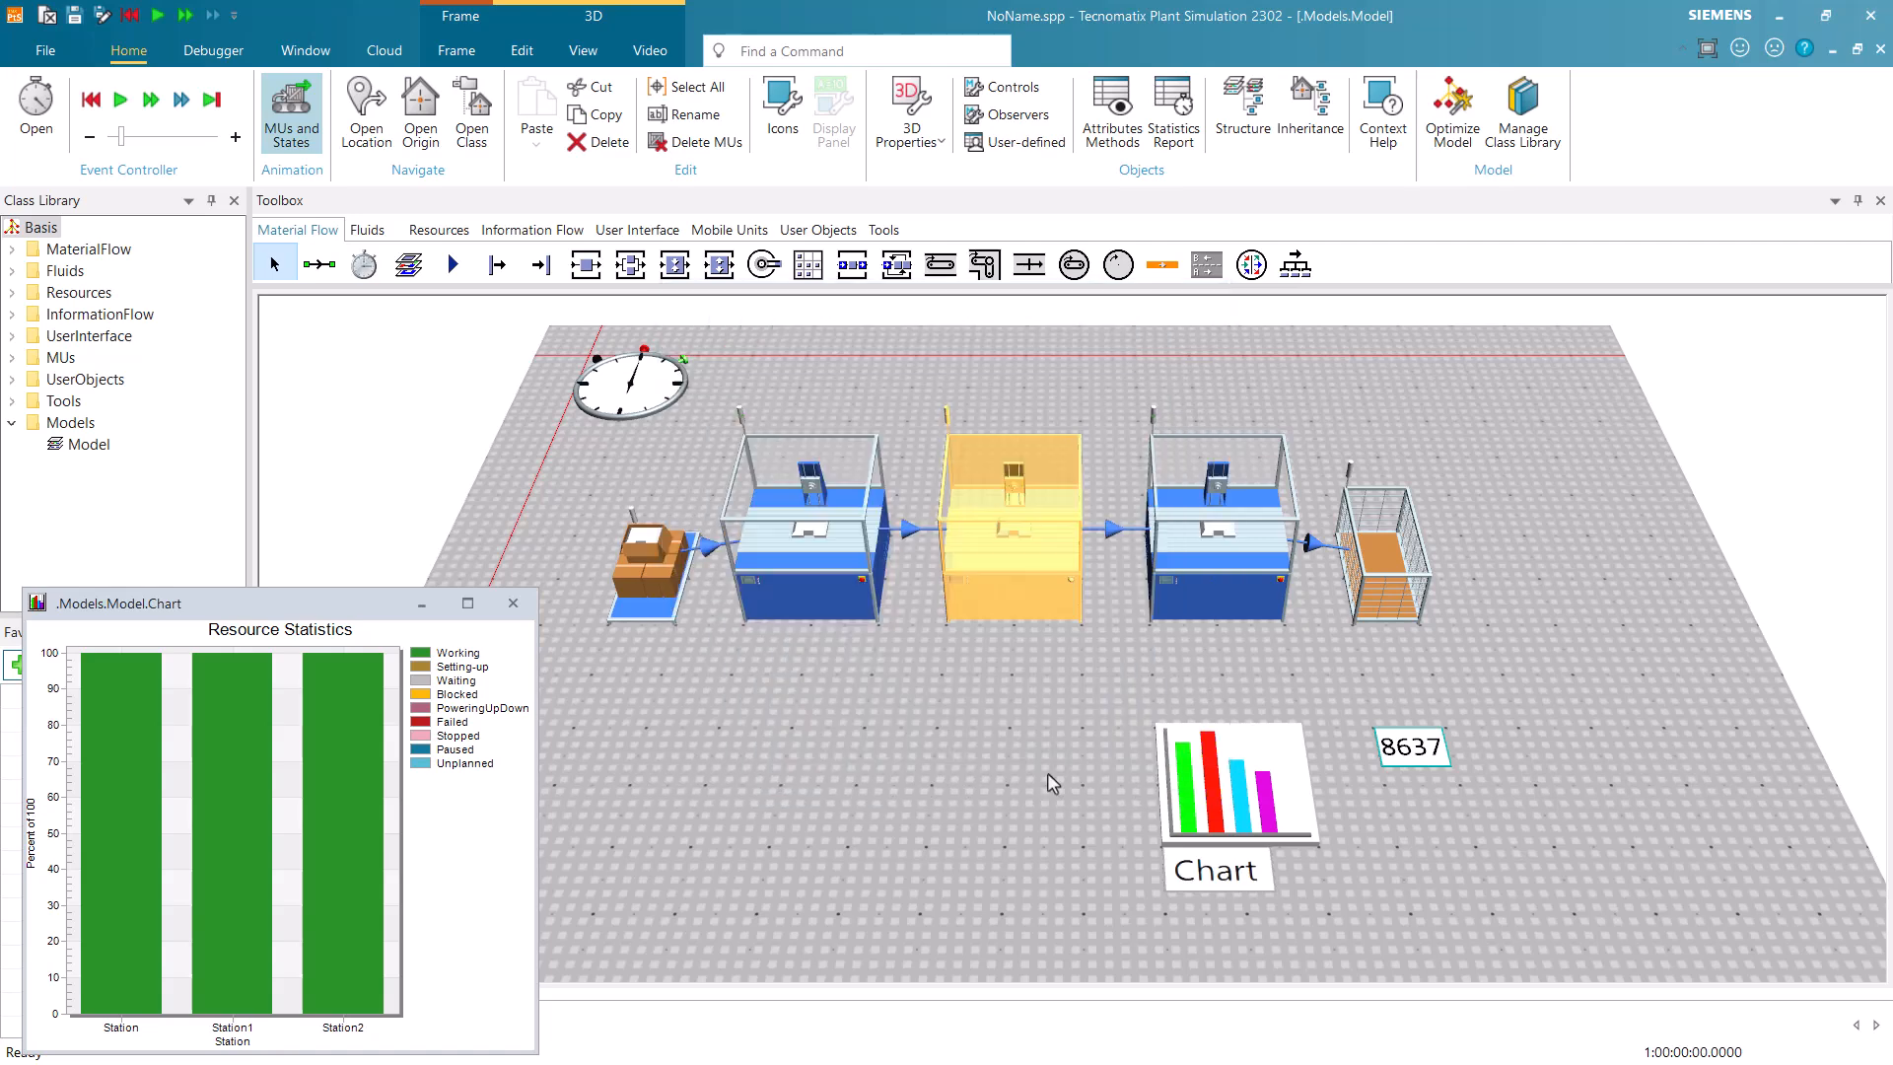
{"action": "left_click", "coordinate": [1047, 772]}
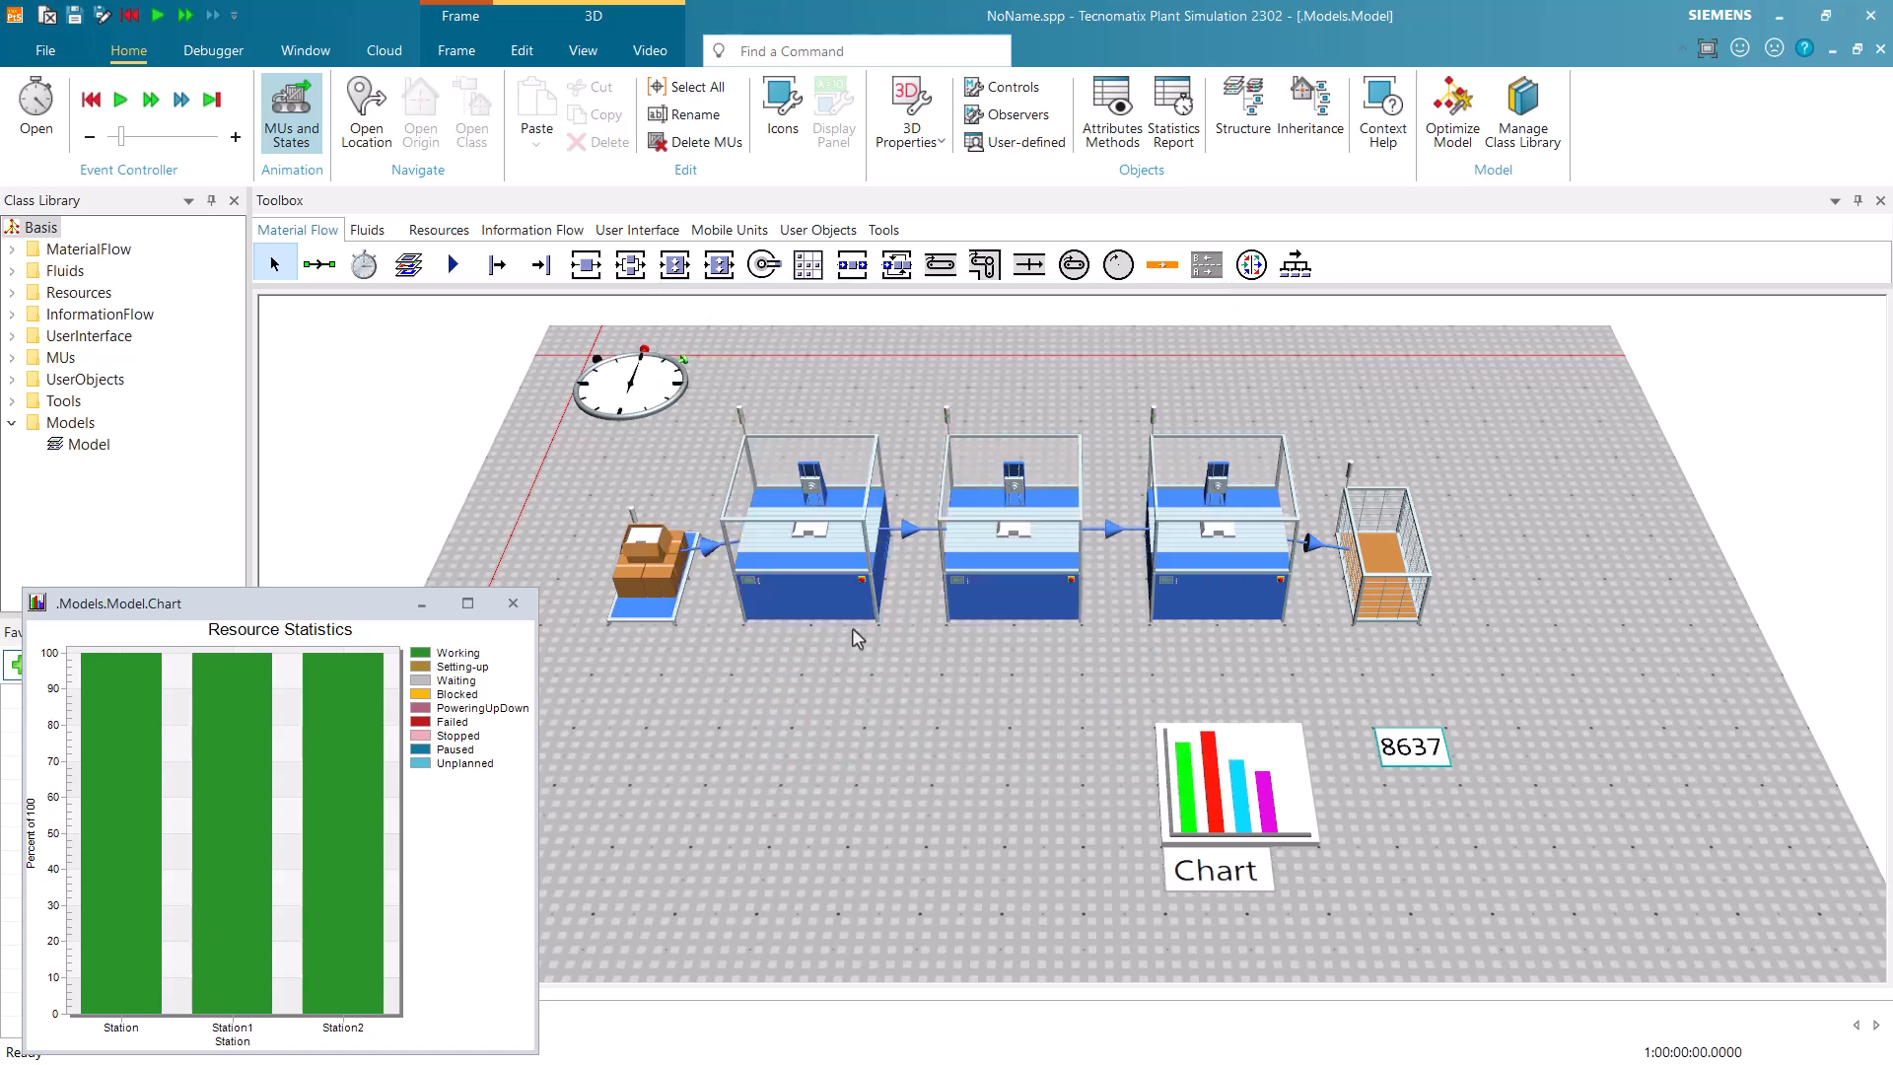
Reset the simulation, fast-forward it to the end time, and close the statistics chart window after reviewing it
{"action": "left_click", "coordinate": [96, 102]}
{"action": "left_click", "coordinate": [151, 103]}
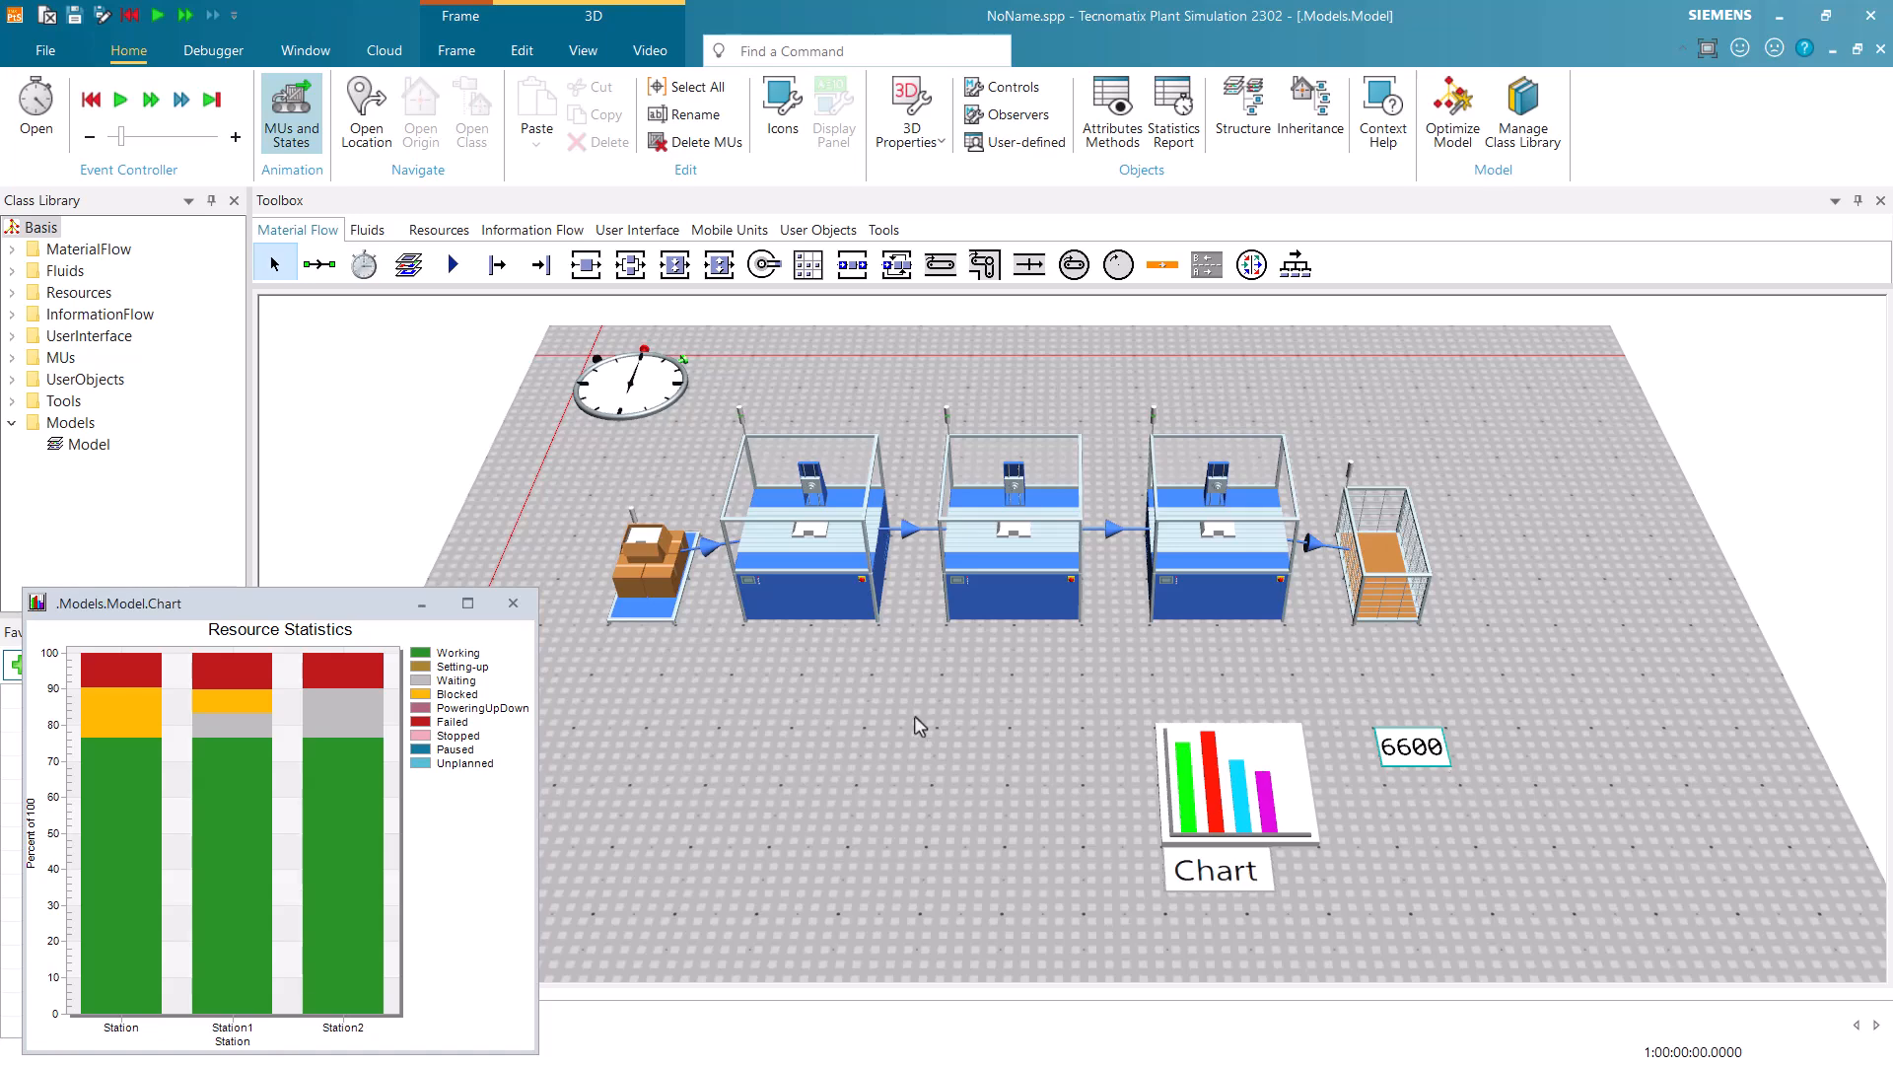
{"action": "left_click", "coordinate": [510, 604]}
Insert two Buffers in the planning view, one behind each gap between neighbouring Stations
{"action": "key", "text": "p"}
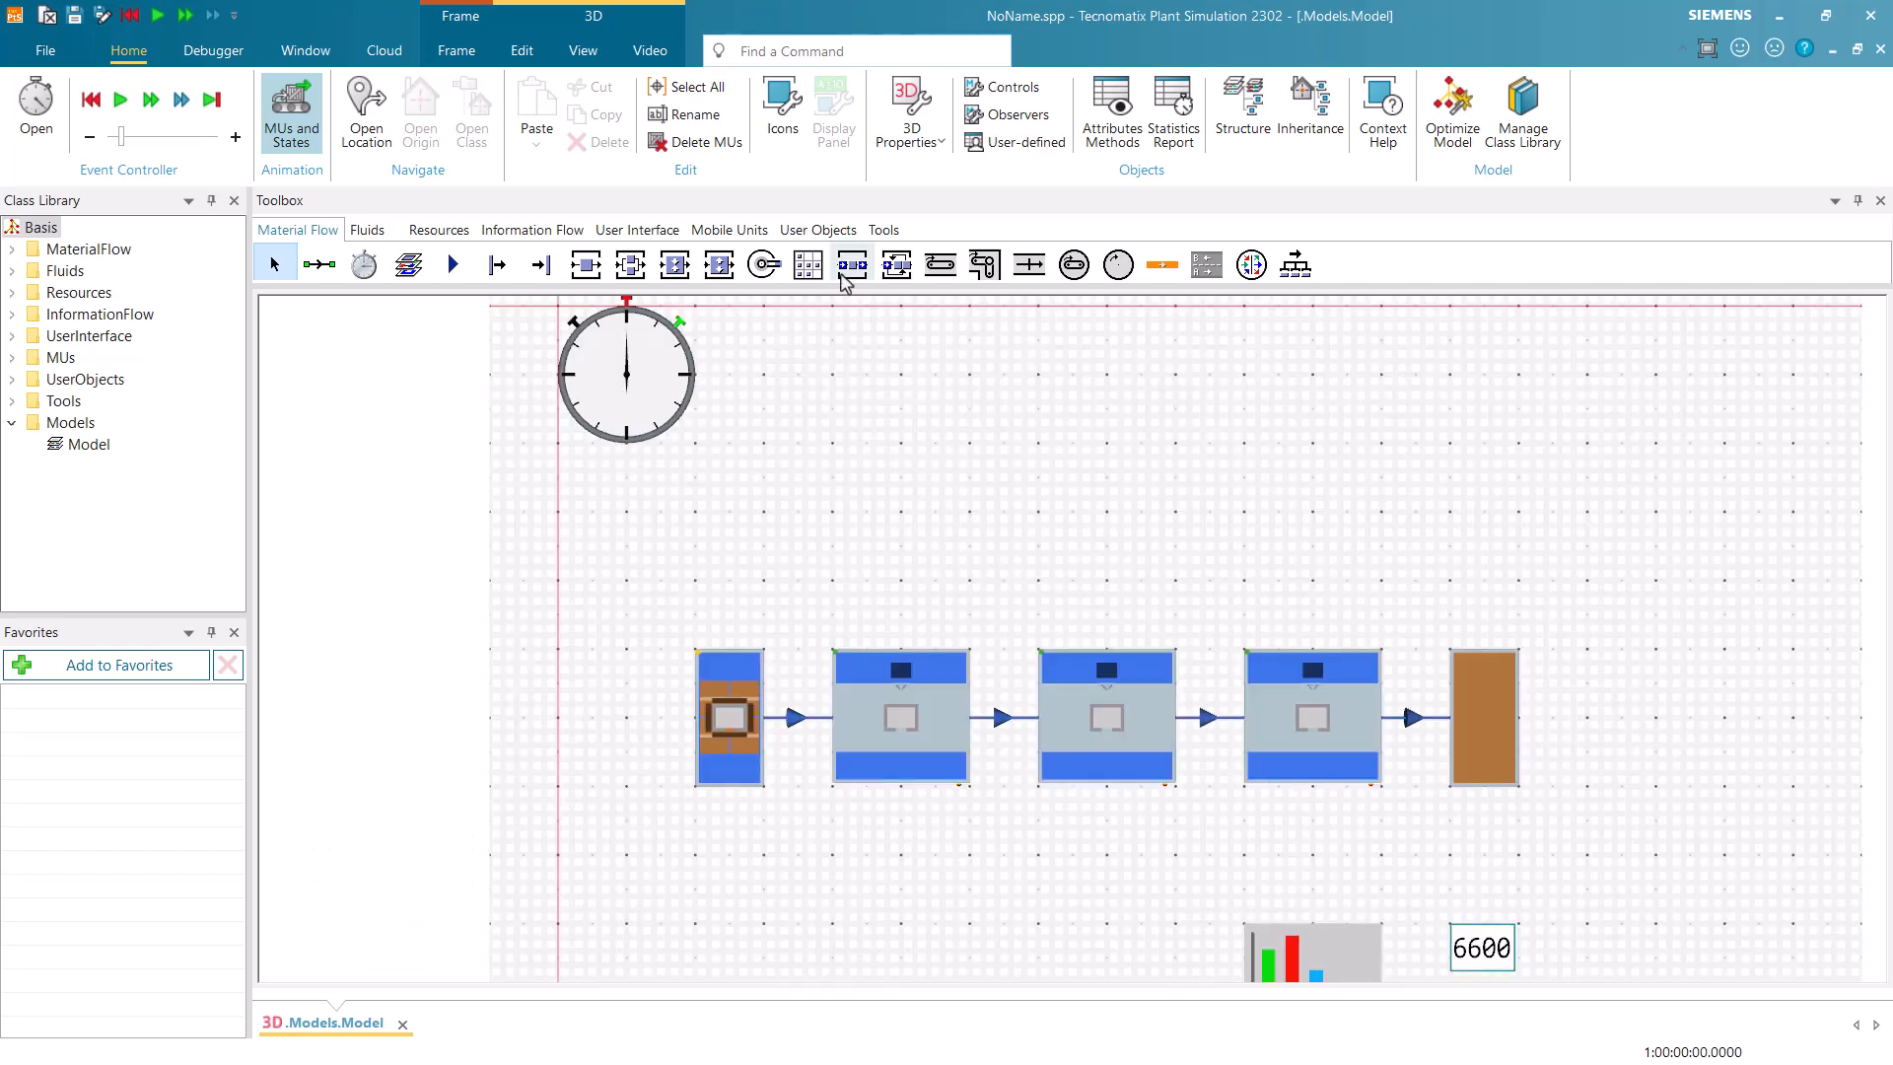
{"action": "left_click", "coordinate": [850, 264]}
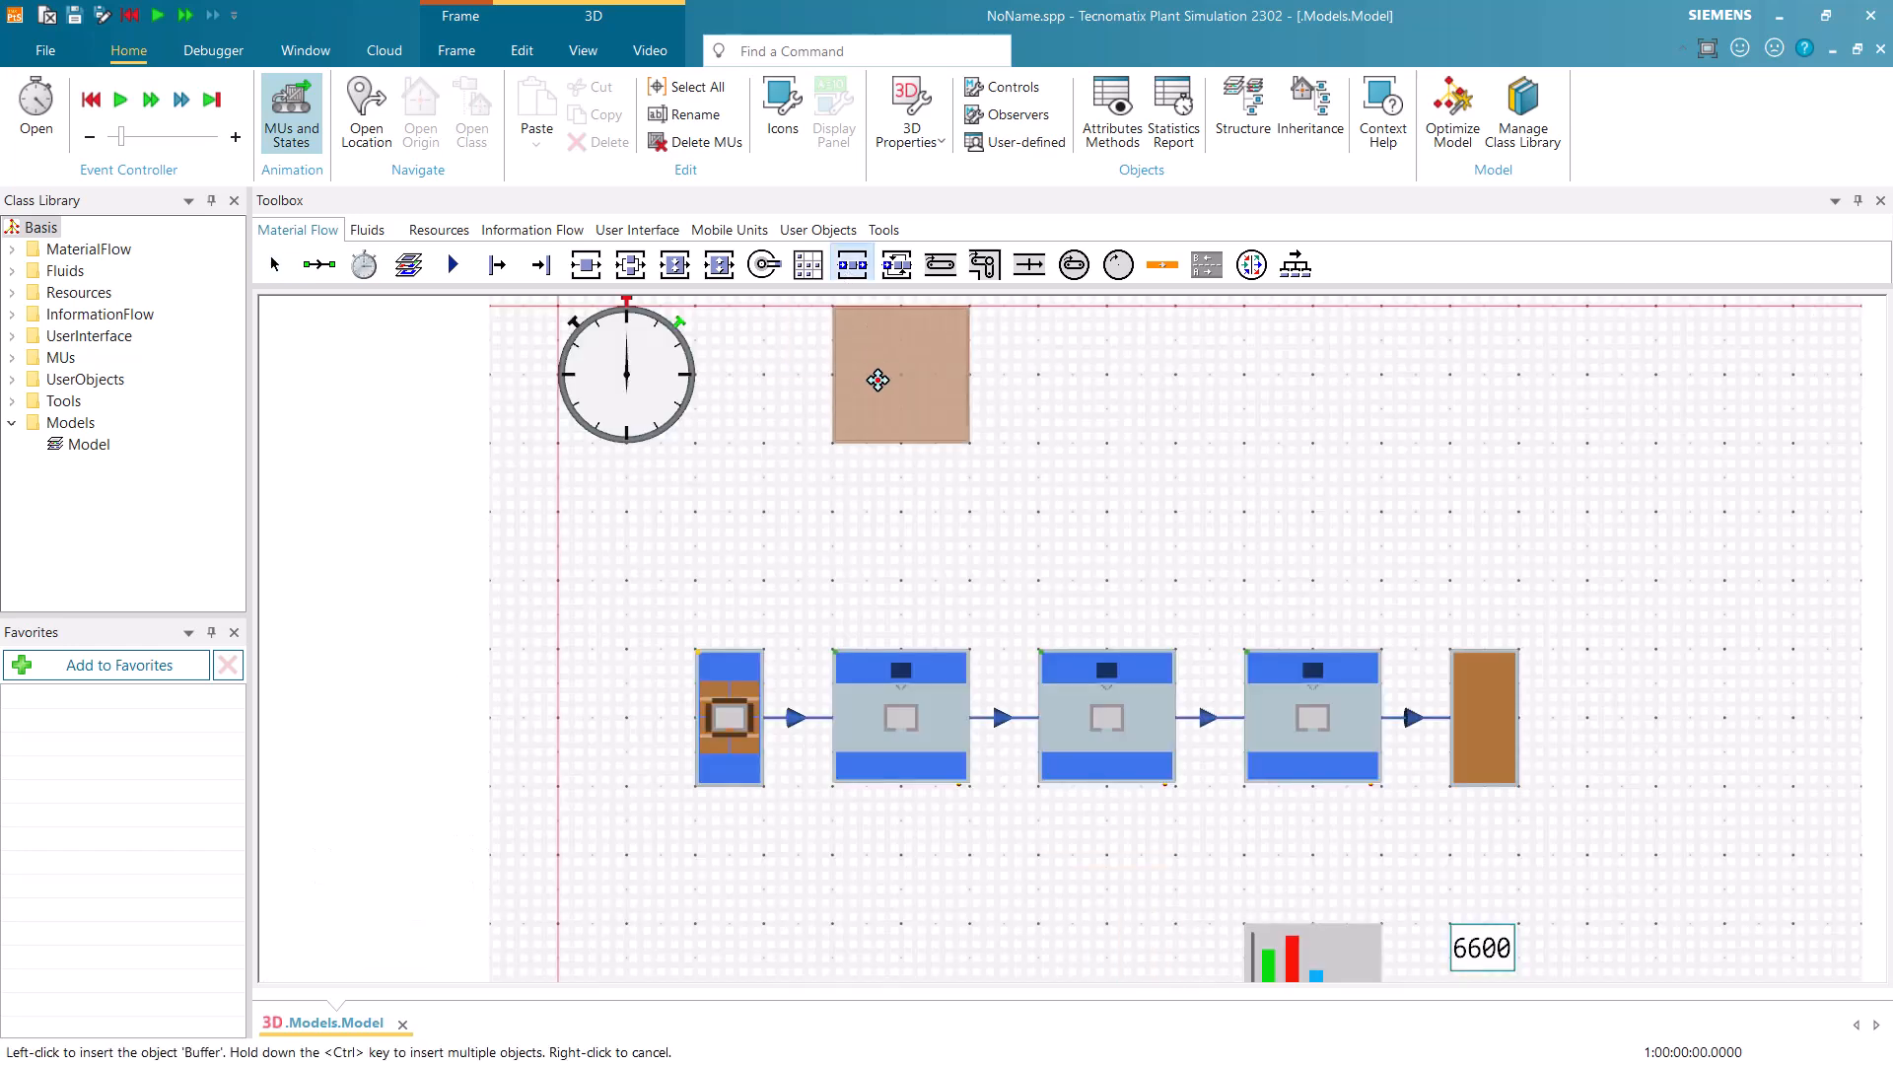
{"action": "key", "text": "ctrl"}
{"action": "left_click", "coordinate": [963, 518], "text": "ctrl"}
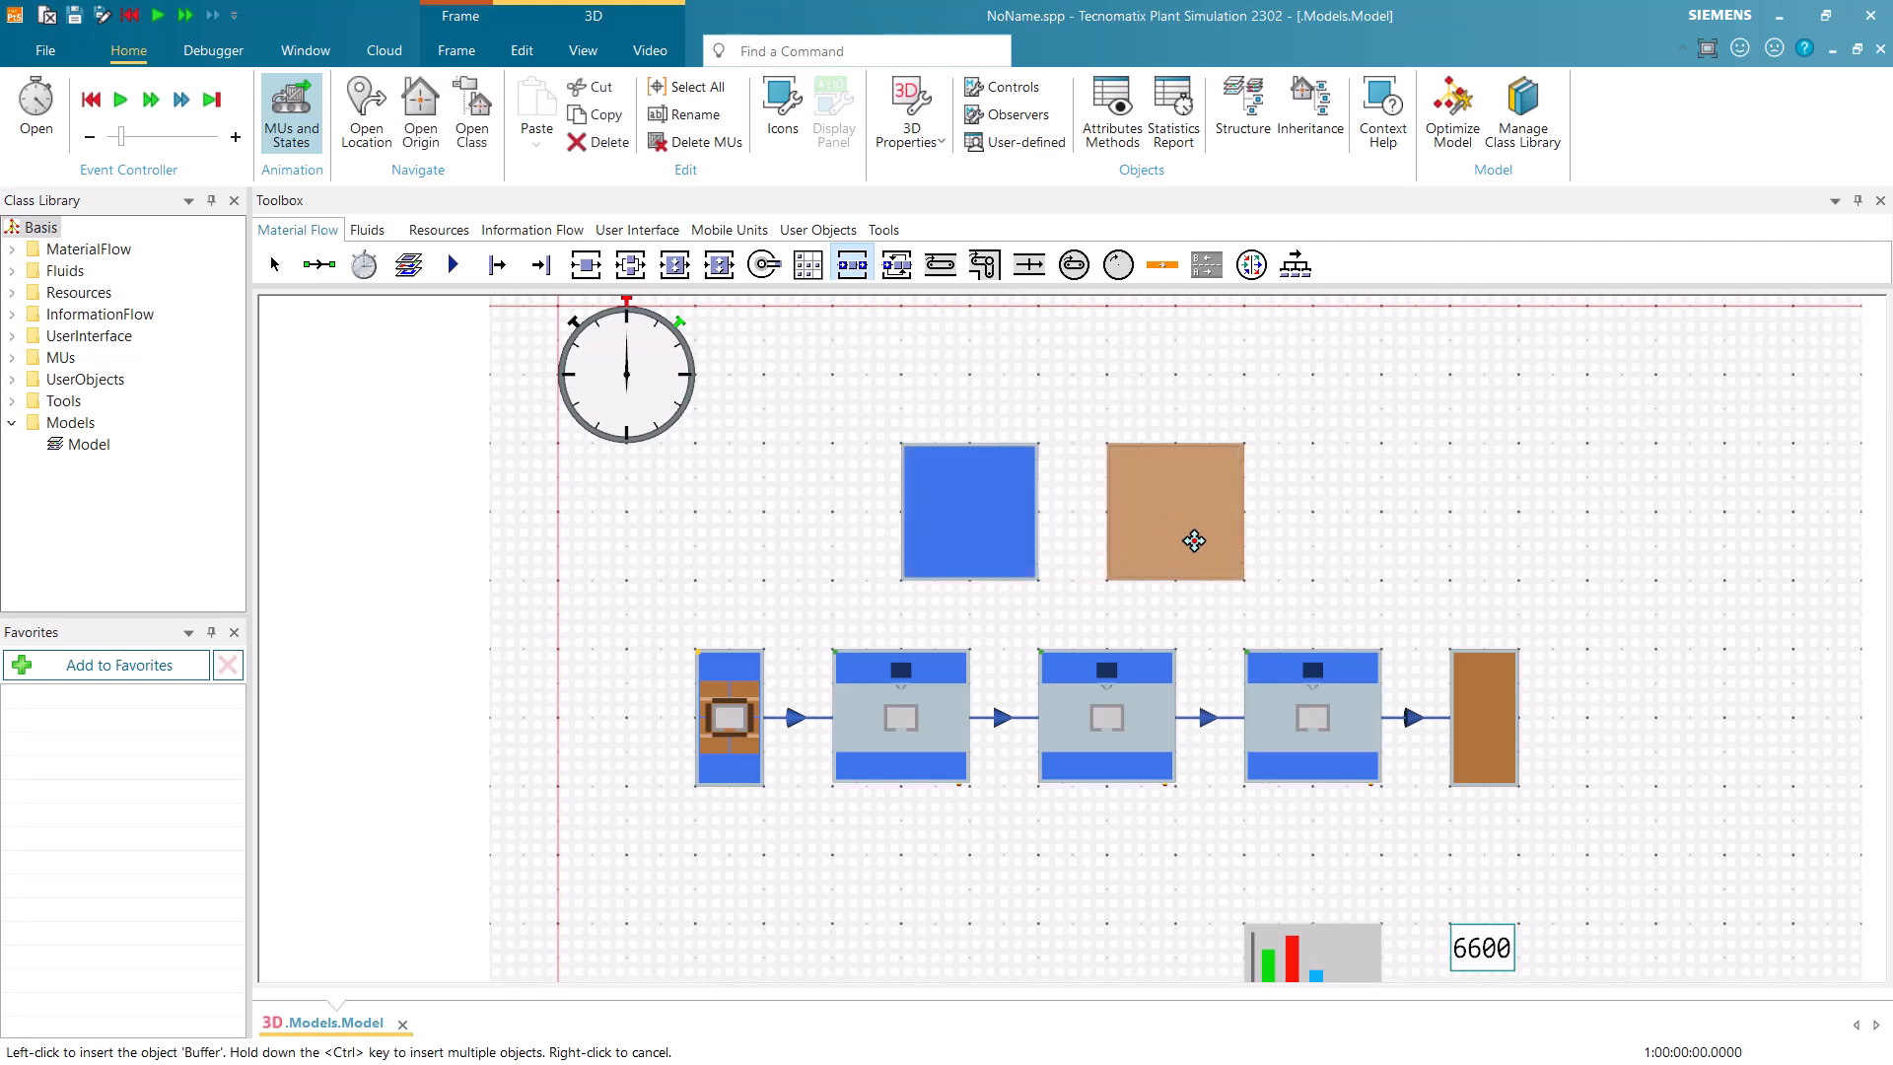
{"action": "right_click", "coordinate": [1266, 541]}
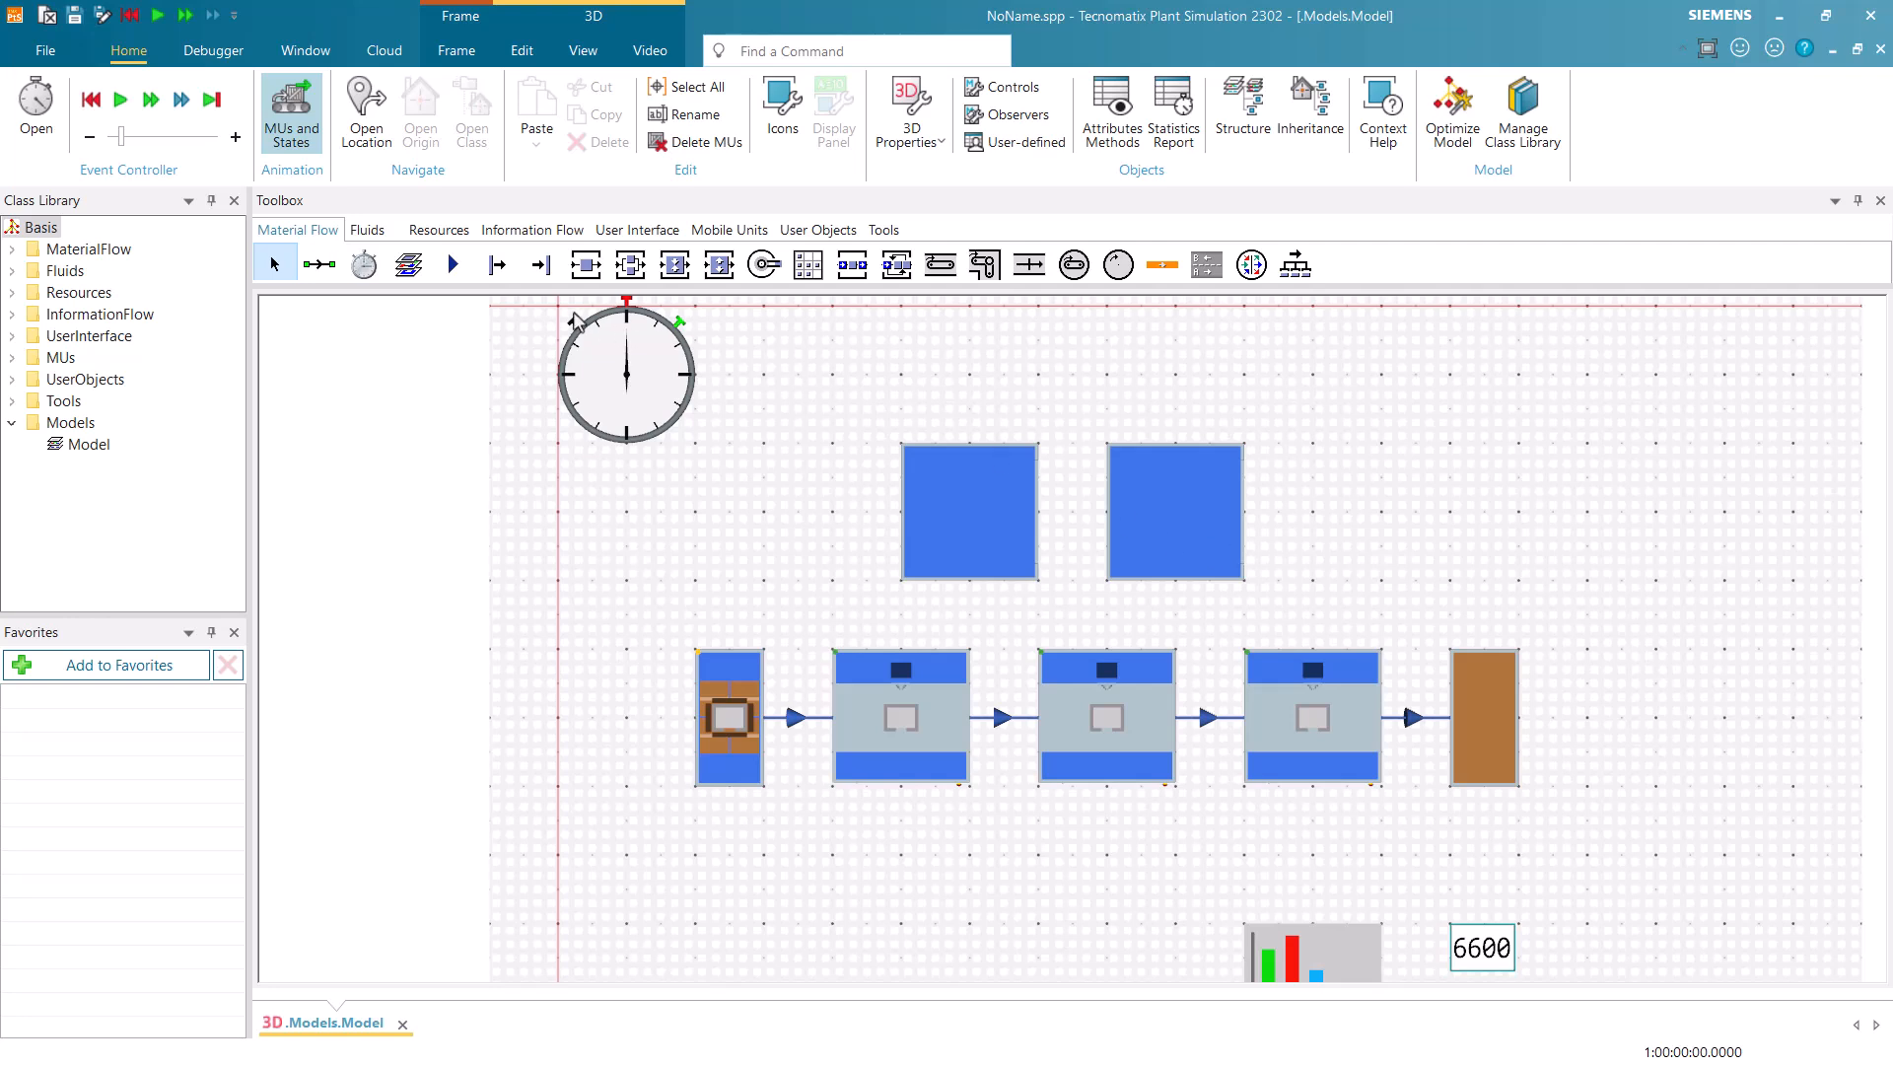
Connect the first Station through the first Buffer to the middle Station, and onward through the second Buffer to the last Station
{"action": "left_click", "coordinate": [319, 264]}
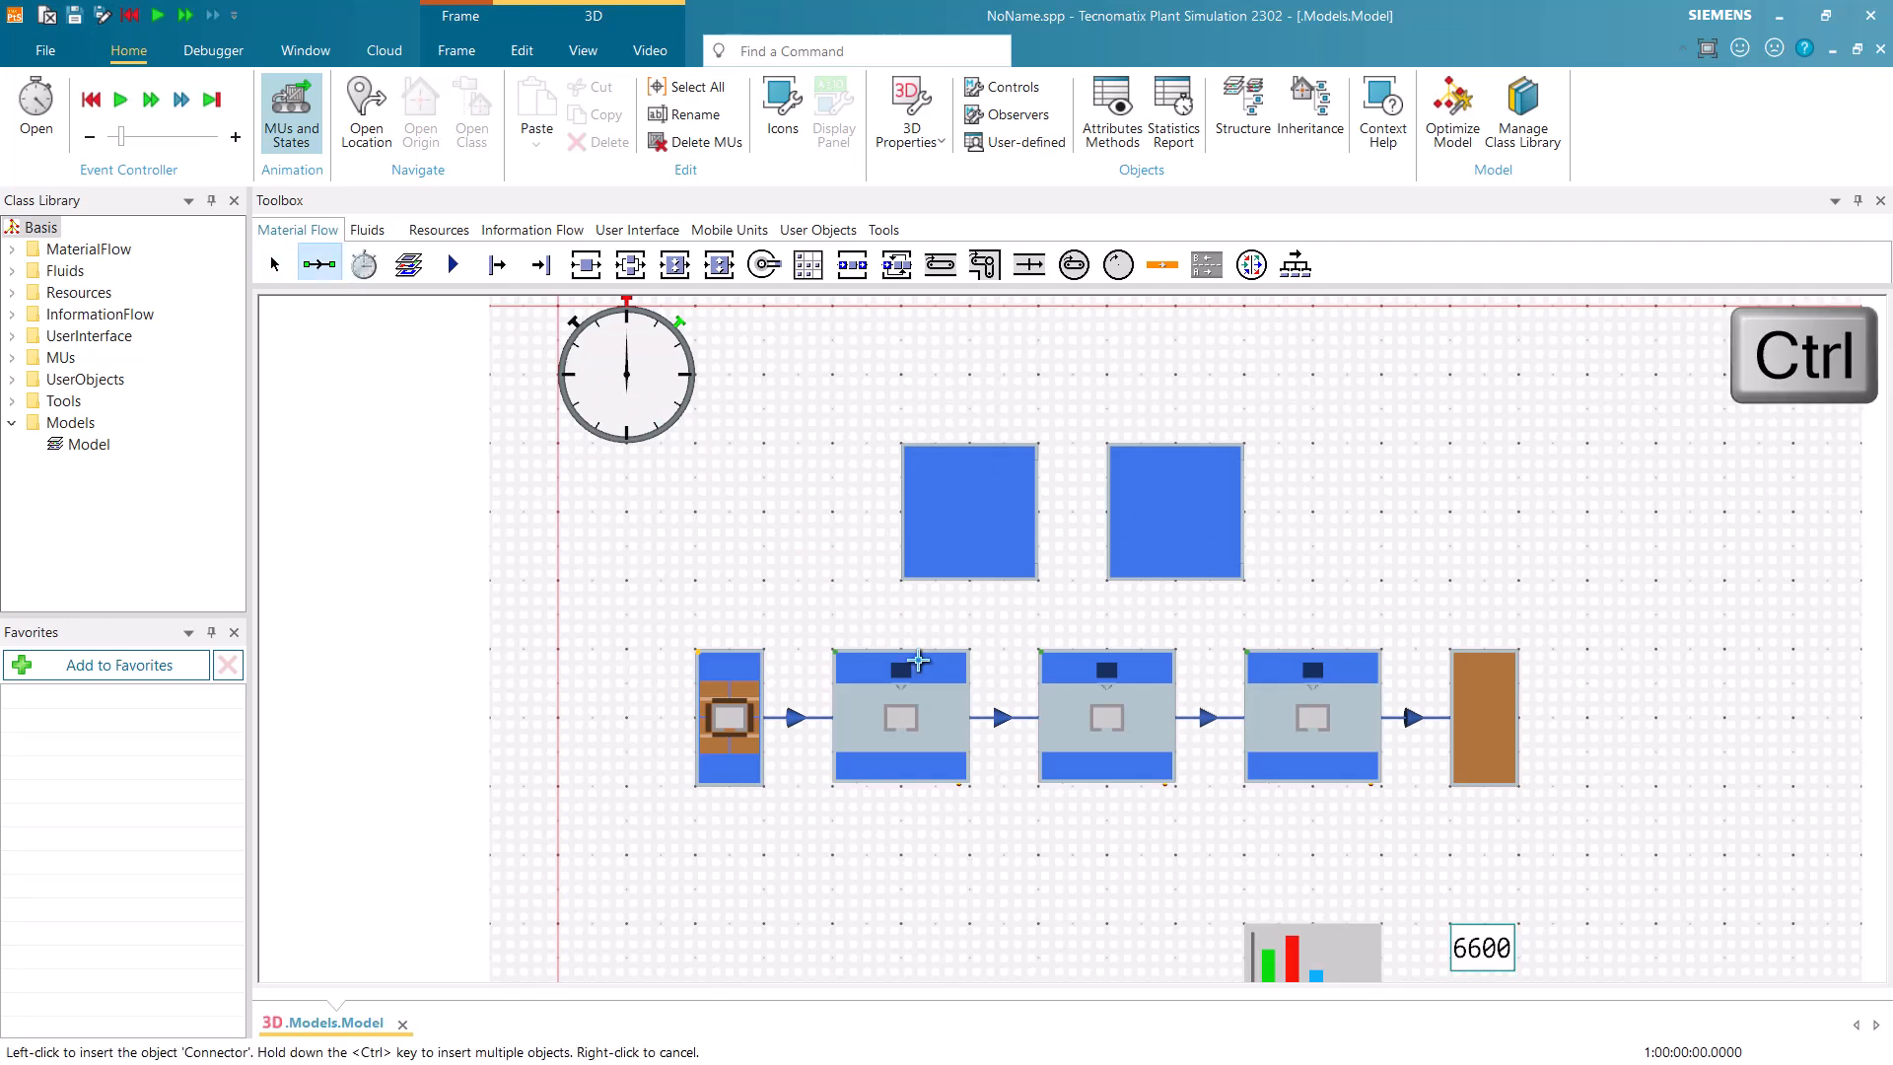
{"action": "left_click", "coordinate": [932, 659], "text": "ctrl"}
{"action": "left_click", "coordinate": [985, 548], "text": "ctrl"}
{"action": "left_click", "coordinate": [1056, 659], "text": "ctrl"}
{"action": "left_click", "coordinate": [1195, 548], "text": "ctrl"}
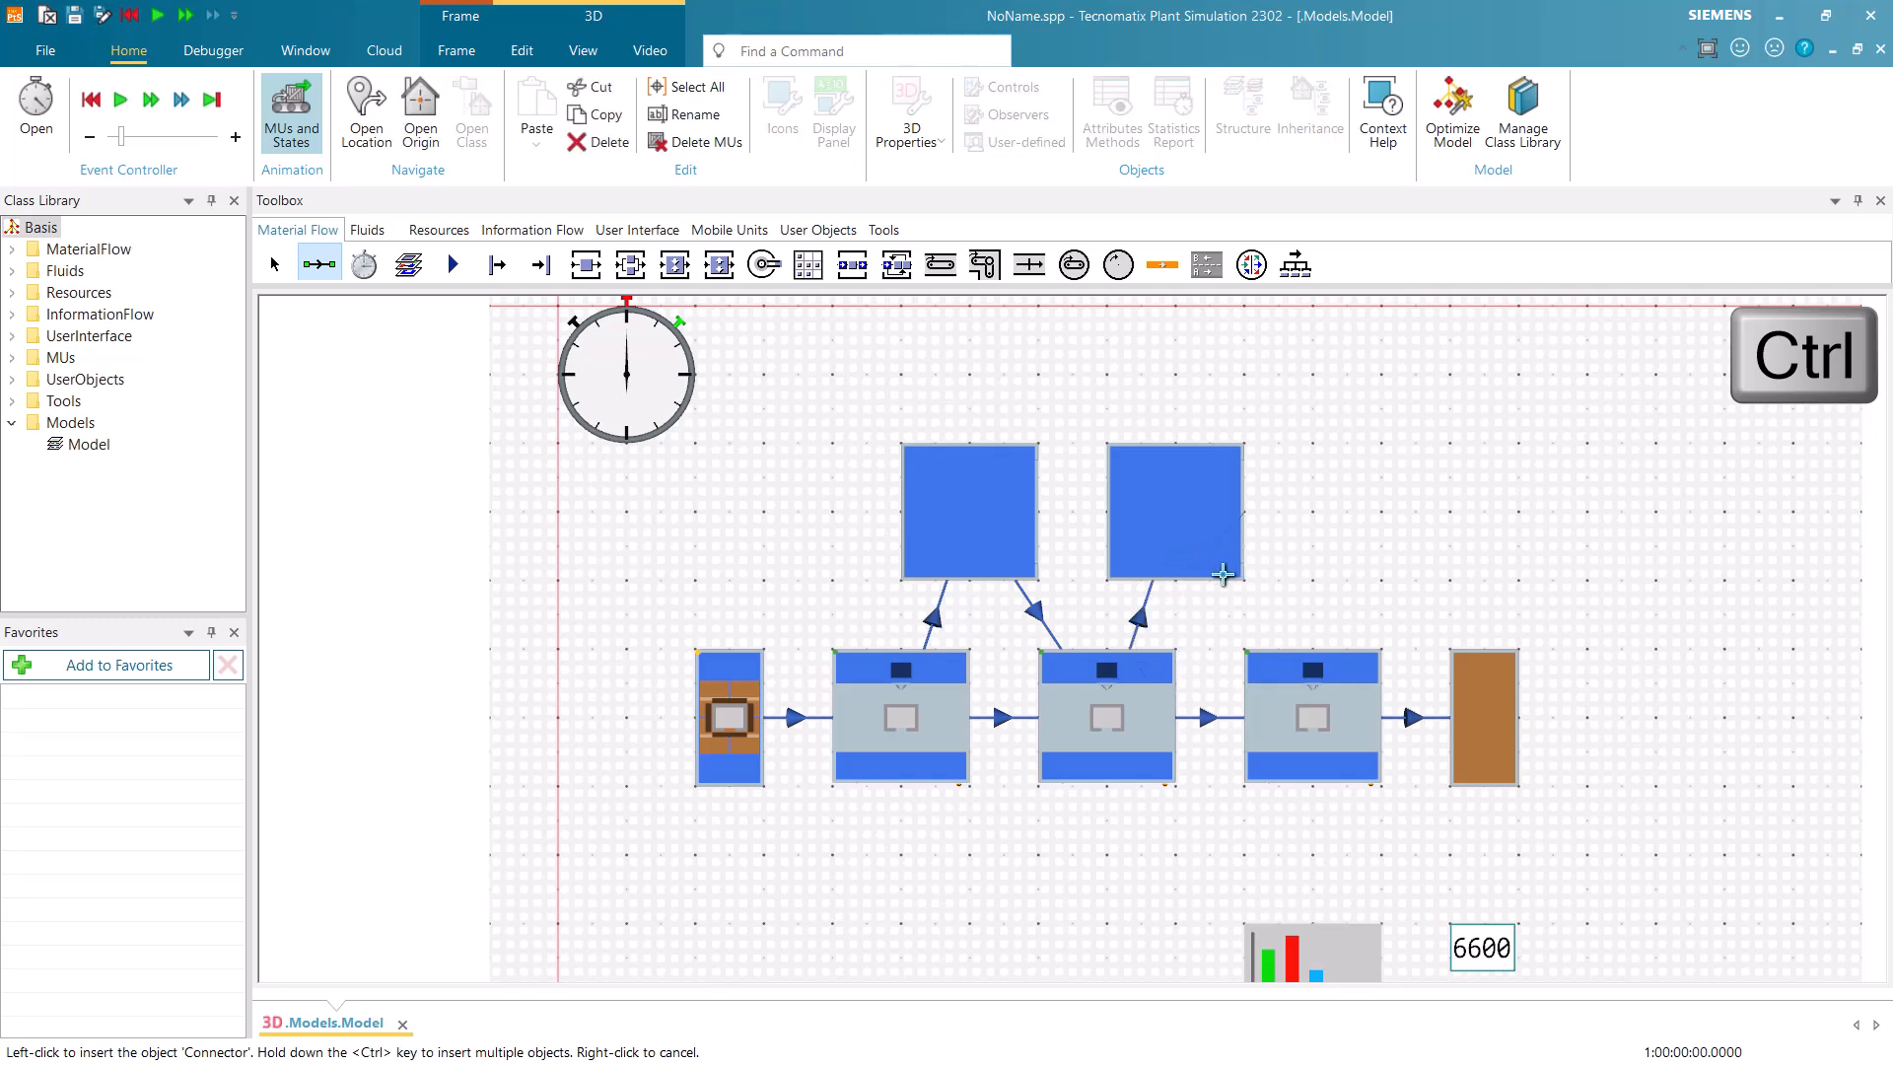
{"action": "left_click", "coordinate": [1267, 661], "text": "ctrl"}
{"action": "right_click", "coordinate": [1318, 636]}
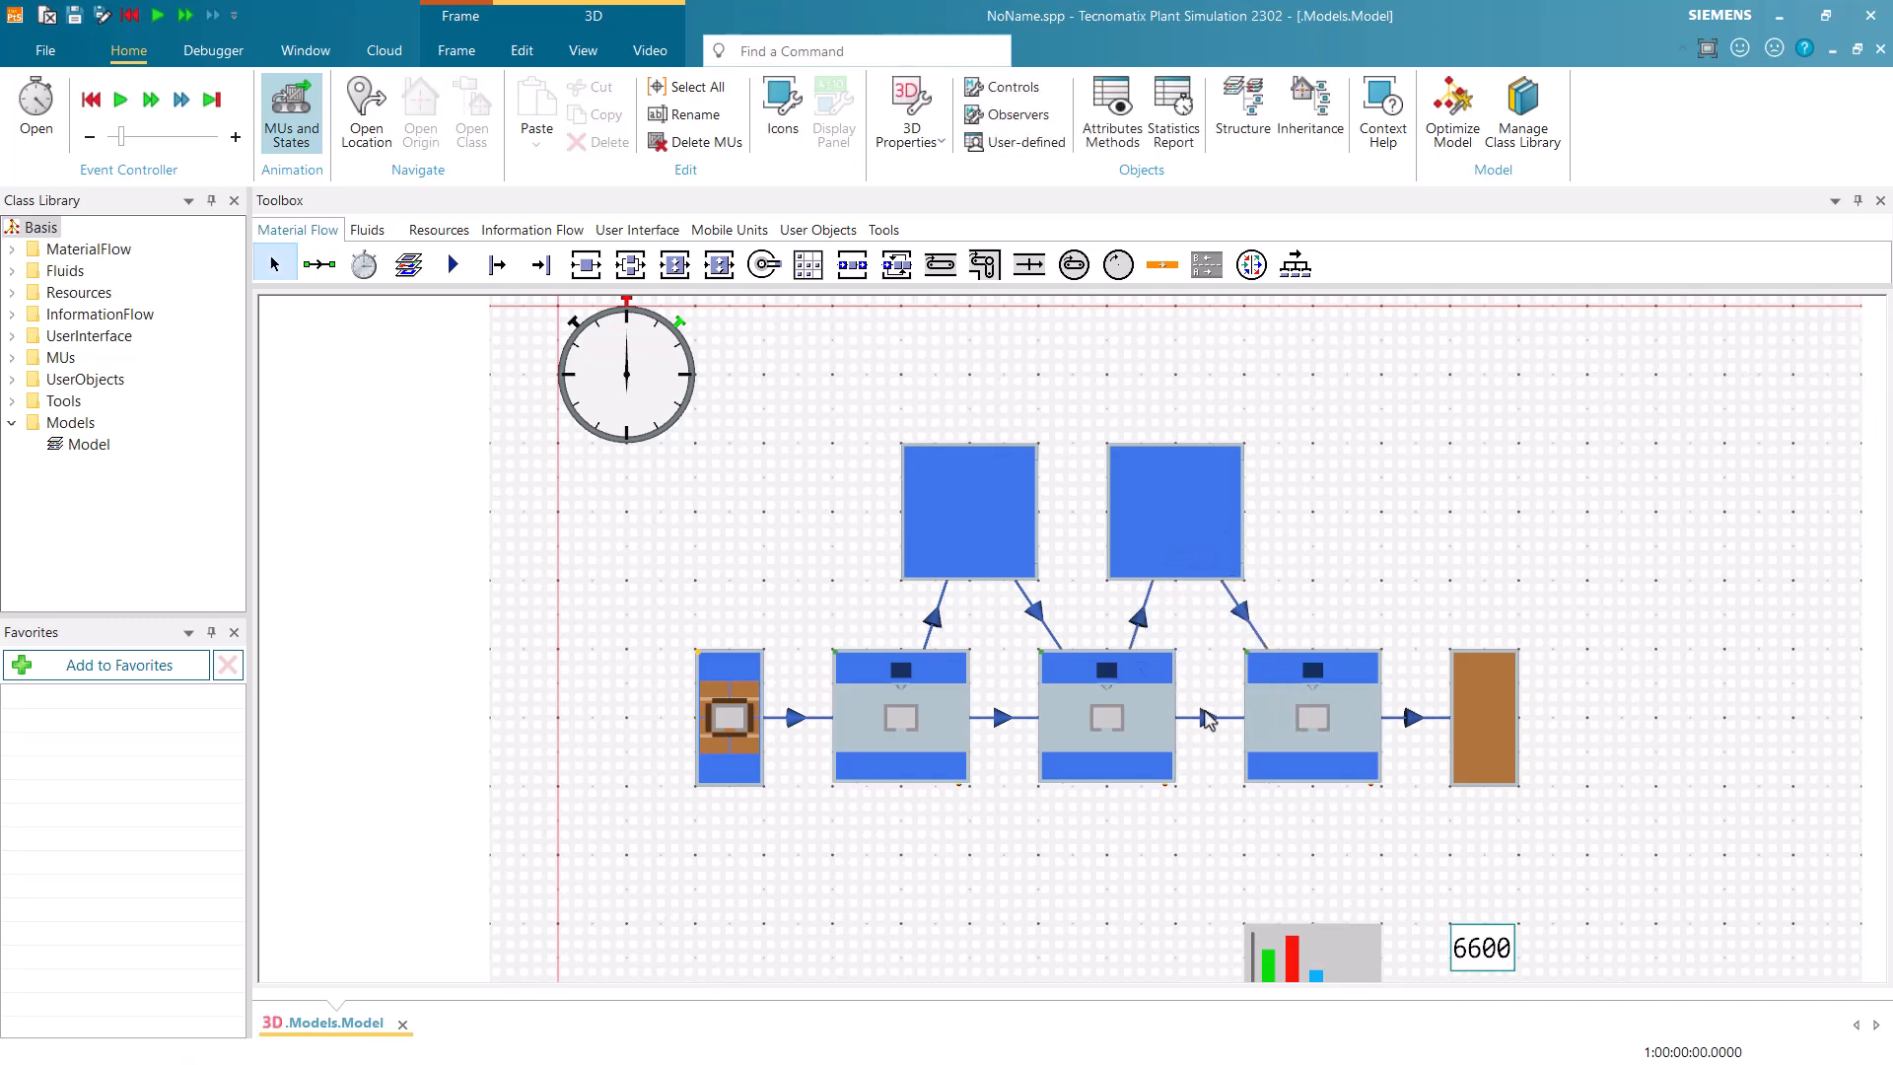
Delete the two direct connectors between the three Stations
{"action": "left_click", "coordinate": [1205, 719], "text": "ctrl"}
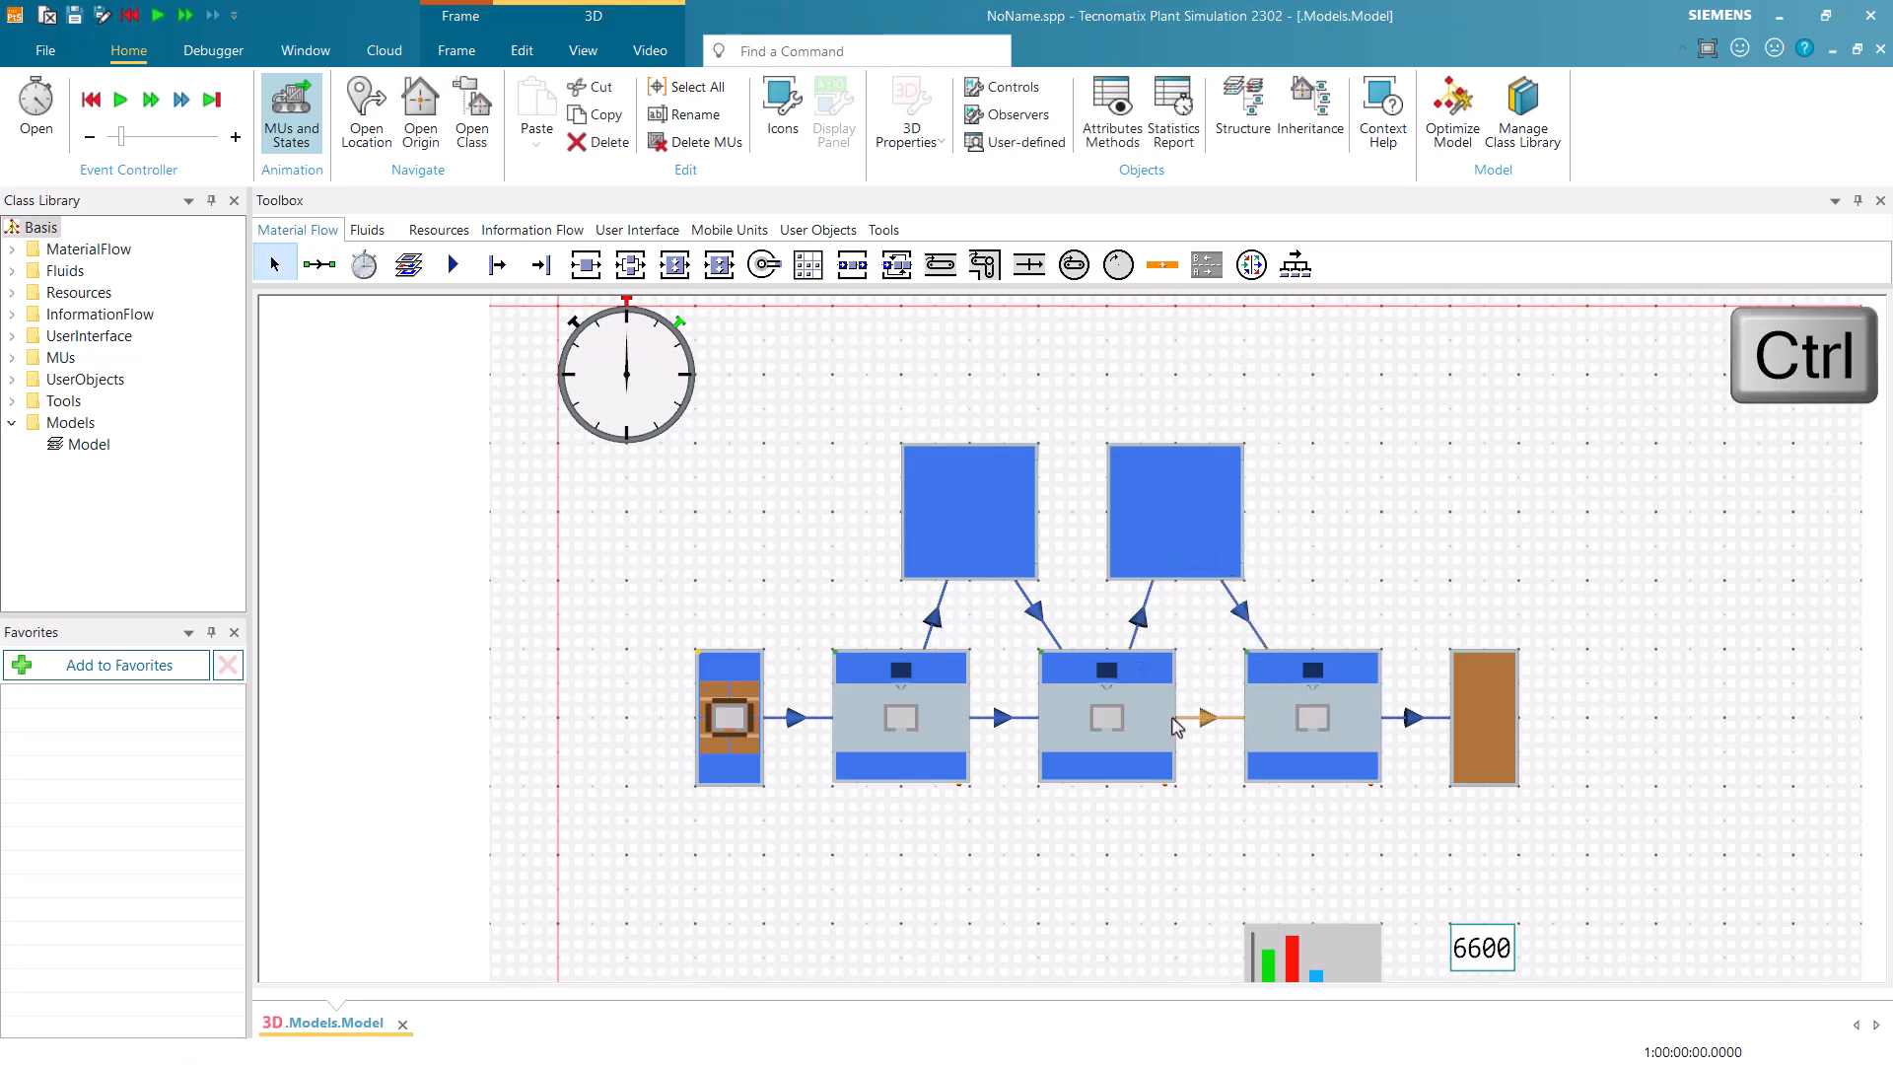
{"action": "left_click", "coordinate": [1002, 718], "text": "ctrl"}
{"action": "key", "text": "Delete"}
{"action": "left_click", "coordinate": [839, 540]}
{"action": "left_click", "coordinate": [843, 623]}
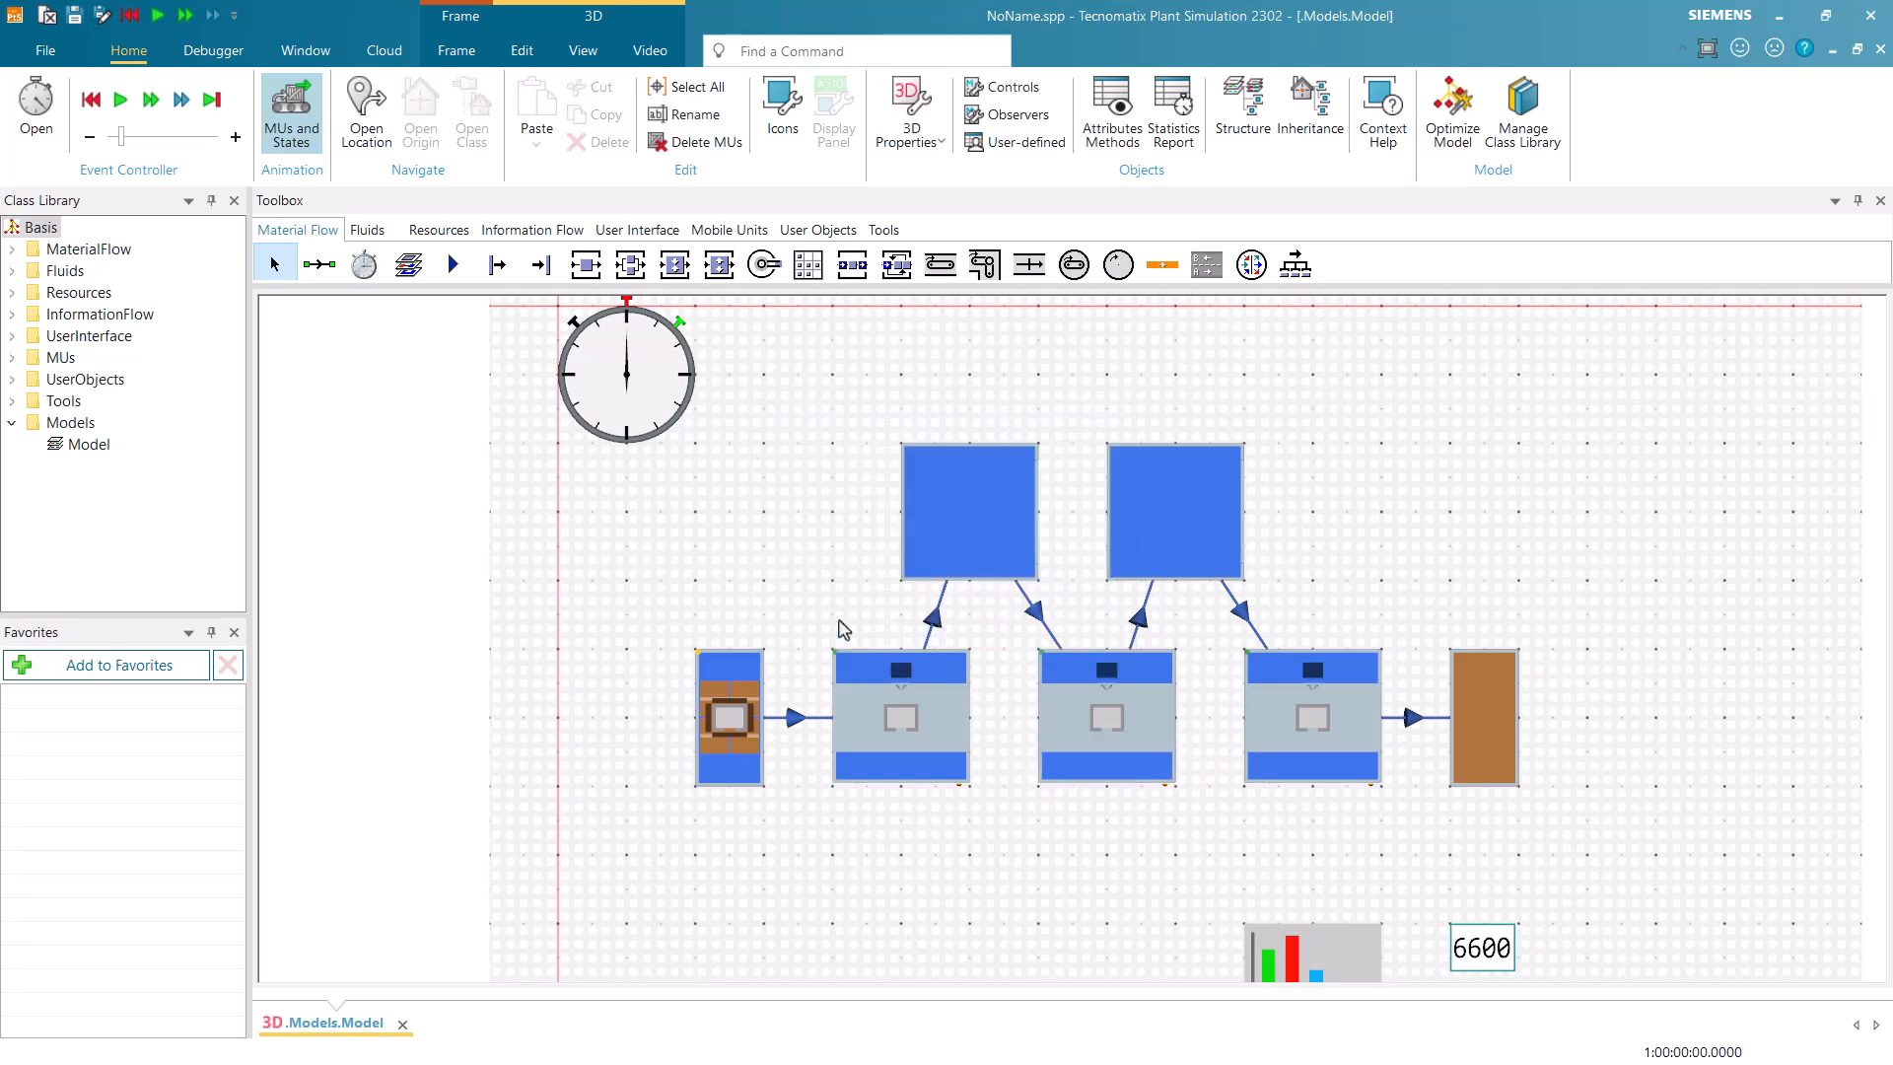
Leave the planning view and insert a second Chart beside the existing one, below the middle Station
{"action": "key", "text": "p"}
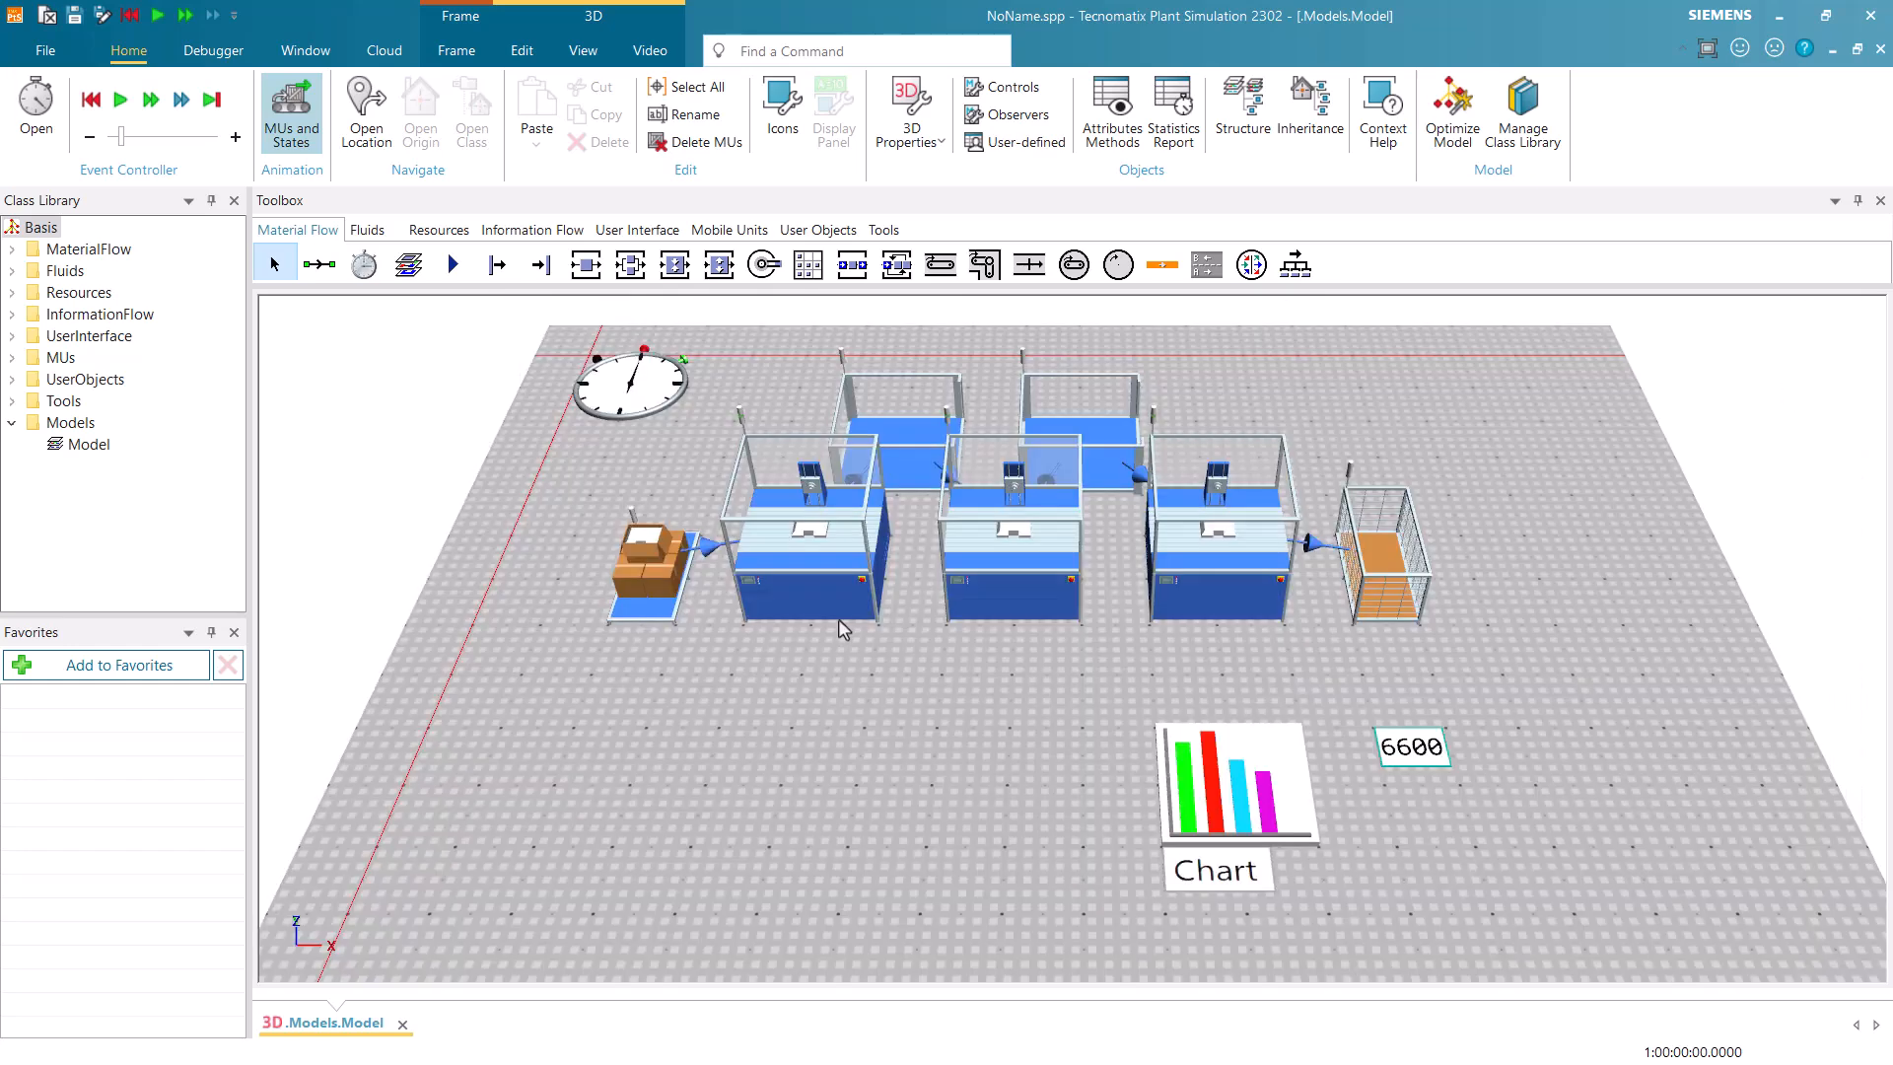
{"action": "left_click", "coordinate": [637, 230]}
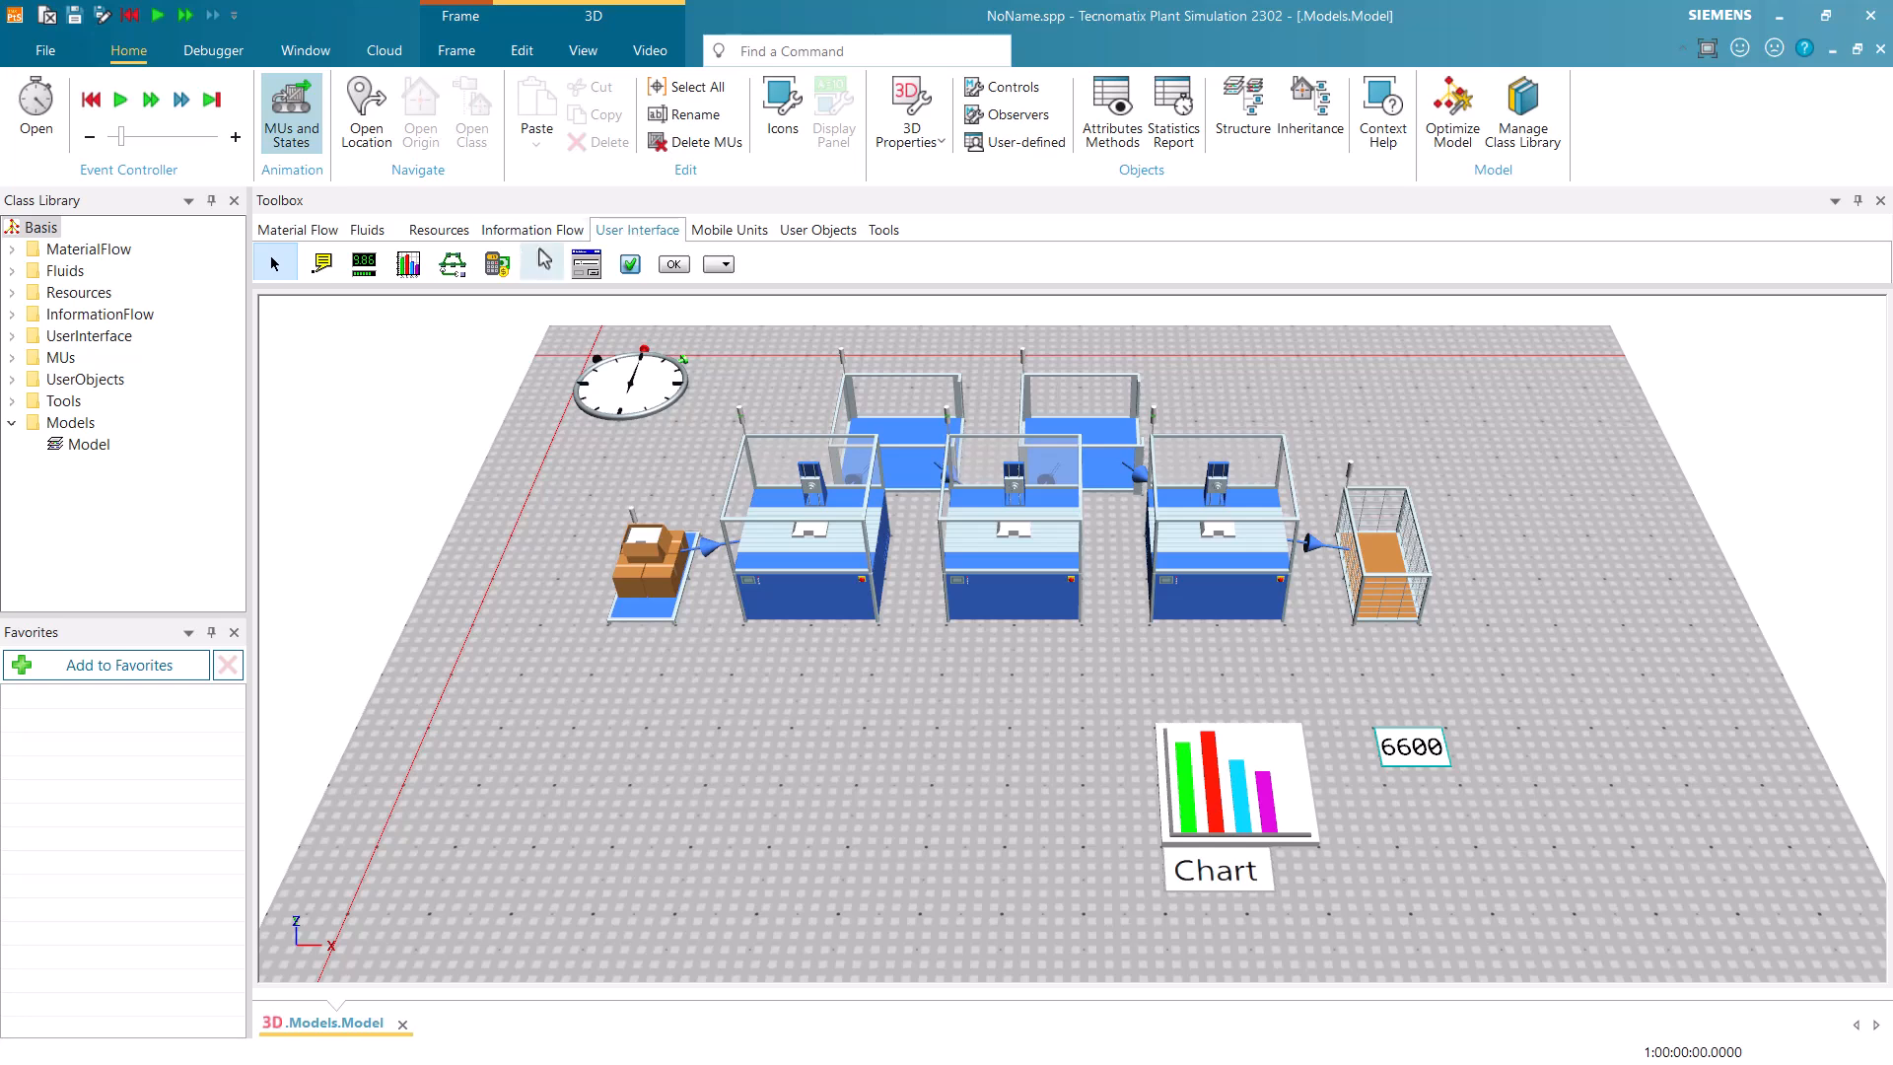
{"action": "left_click", "coordinate": [407, 264]}
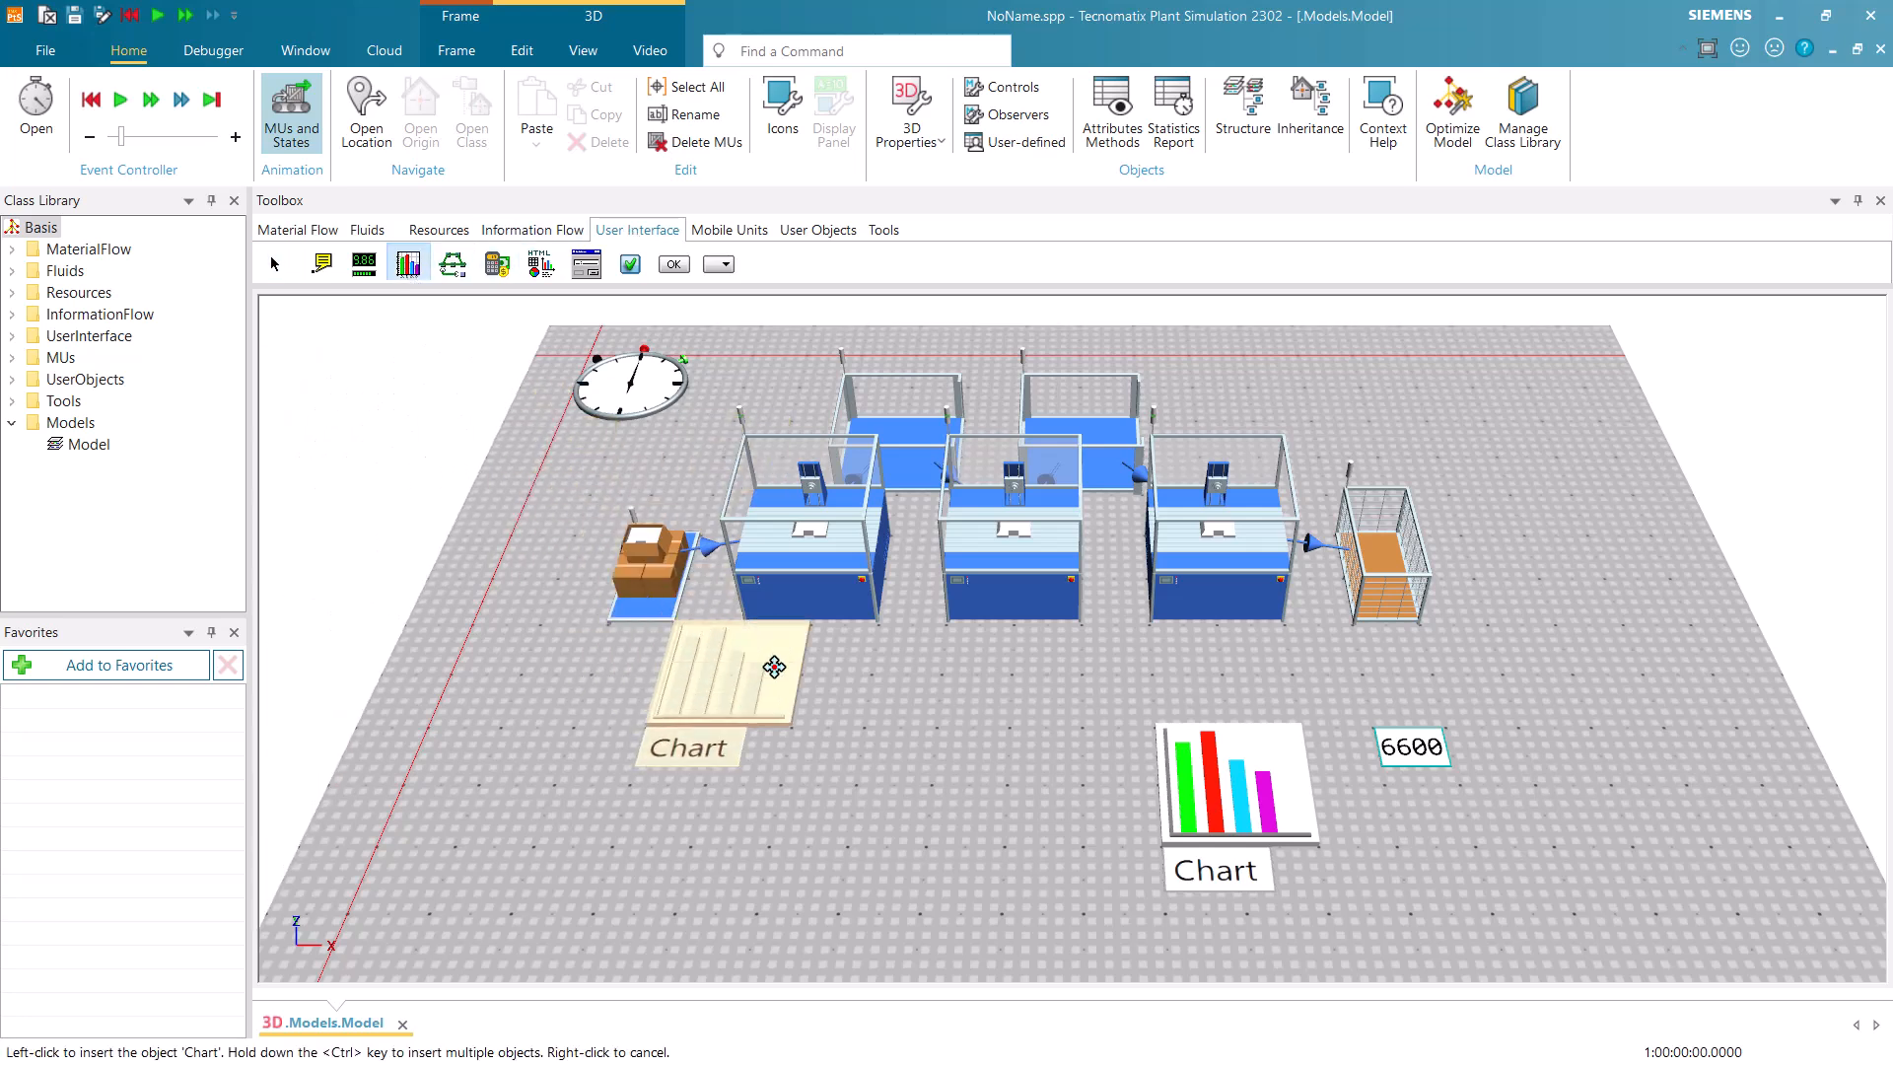
{"action": "left_click", "coordinate": [1000, 803]}
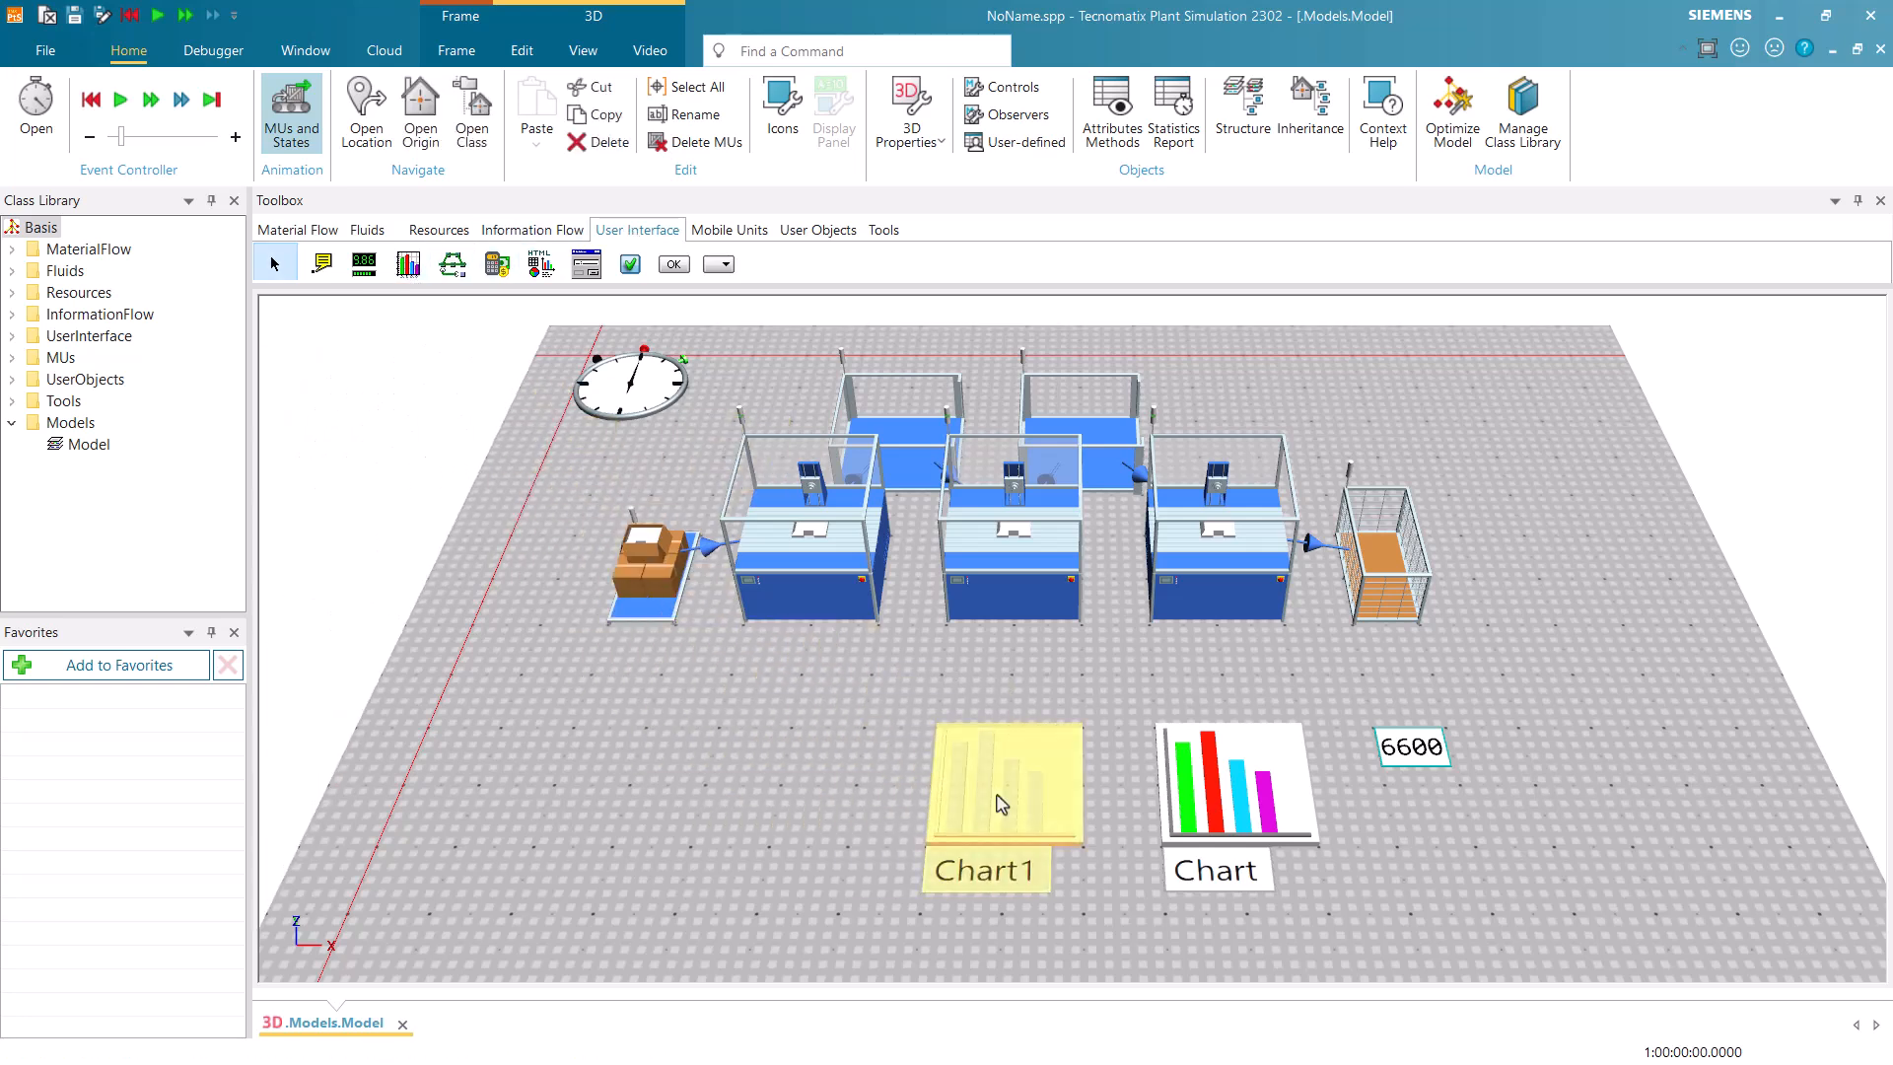
Assign both Buffers to the new Chart with the Occupancy statistics type and move its window clear of the production line
{"action": "left_click", "coordinate": [913, 444], "text": "ctrl"}
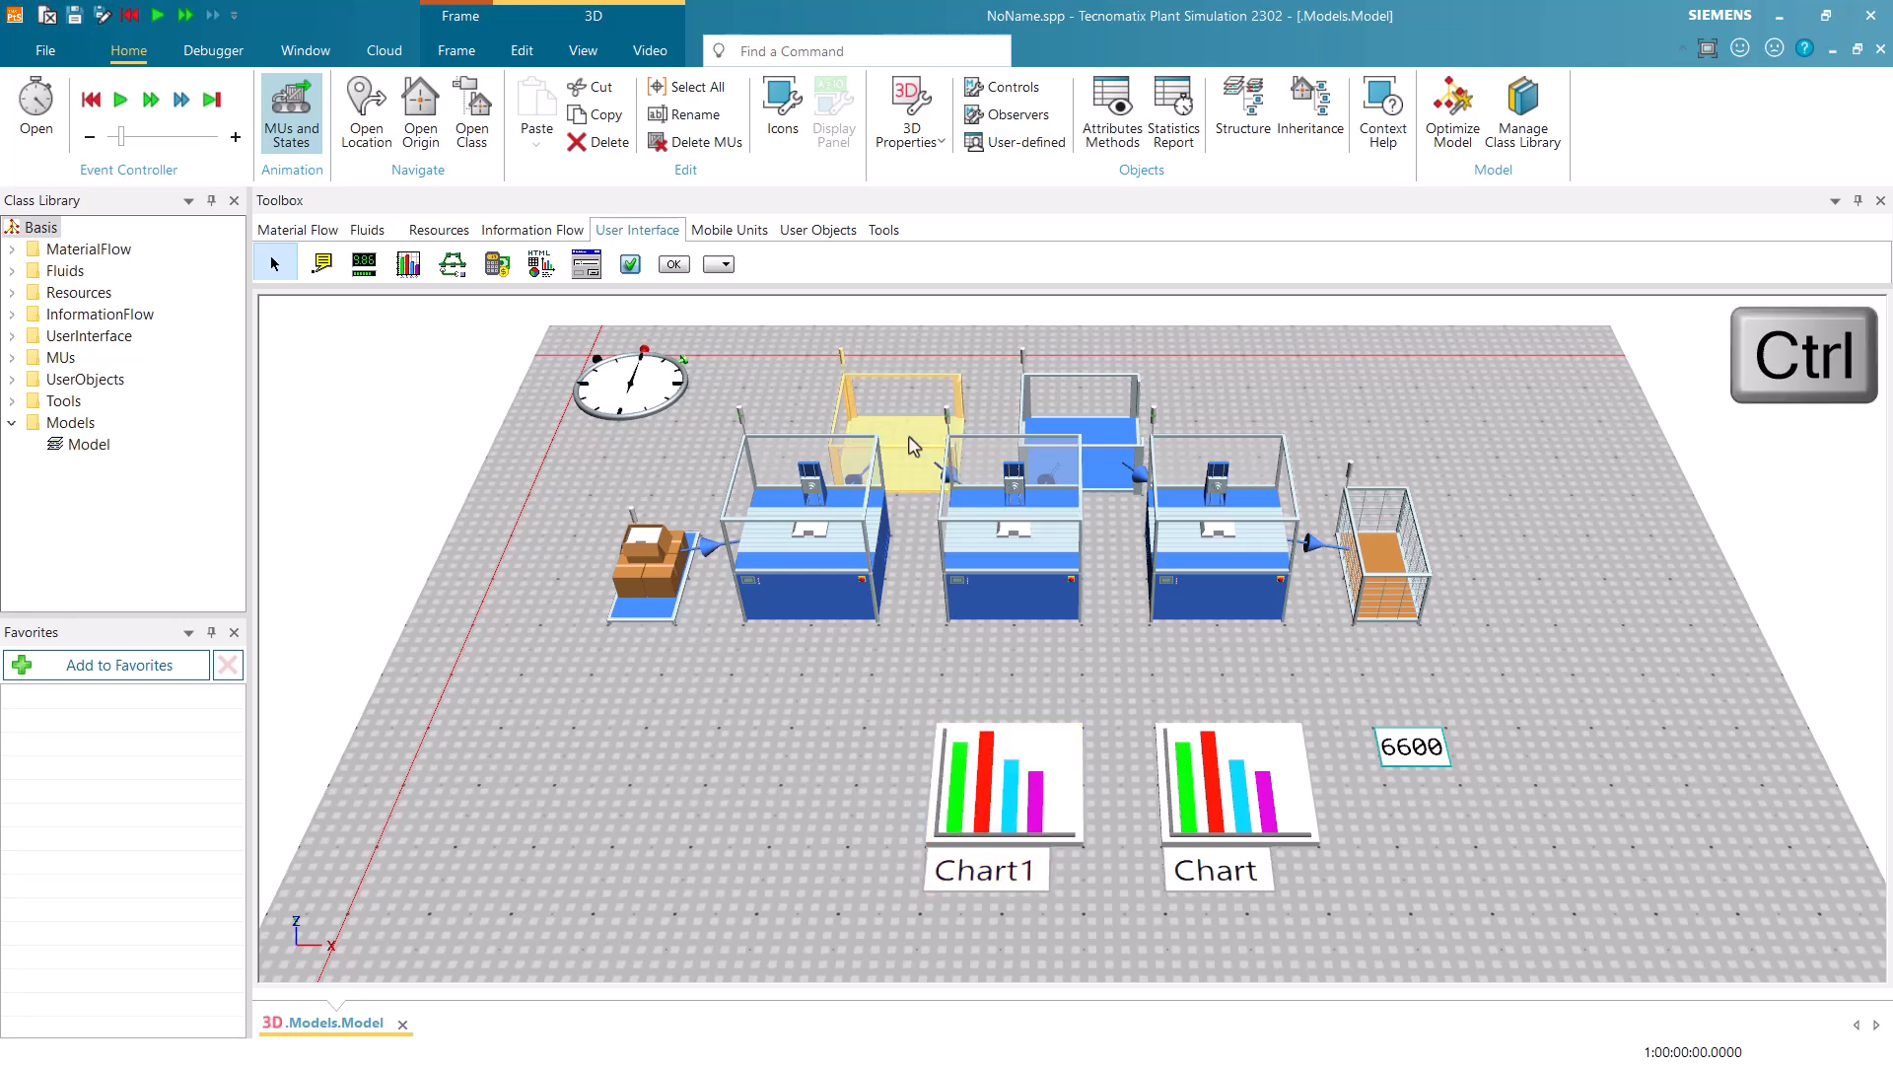
{"action": "left_click", "coordinate": [1089, 427], "text": "ctrl"}
{"action": "left_click_drag", "start_coordinate": [1108, 428], "coordinate": [1031, 767]}
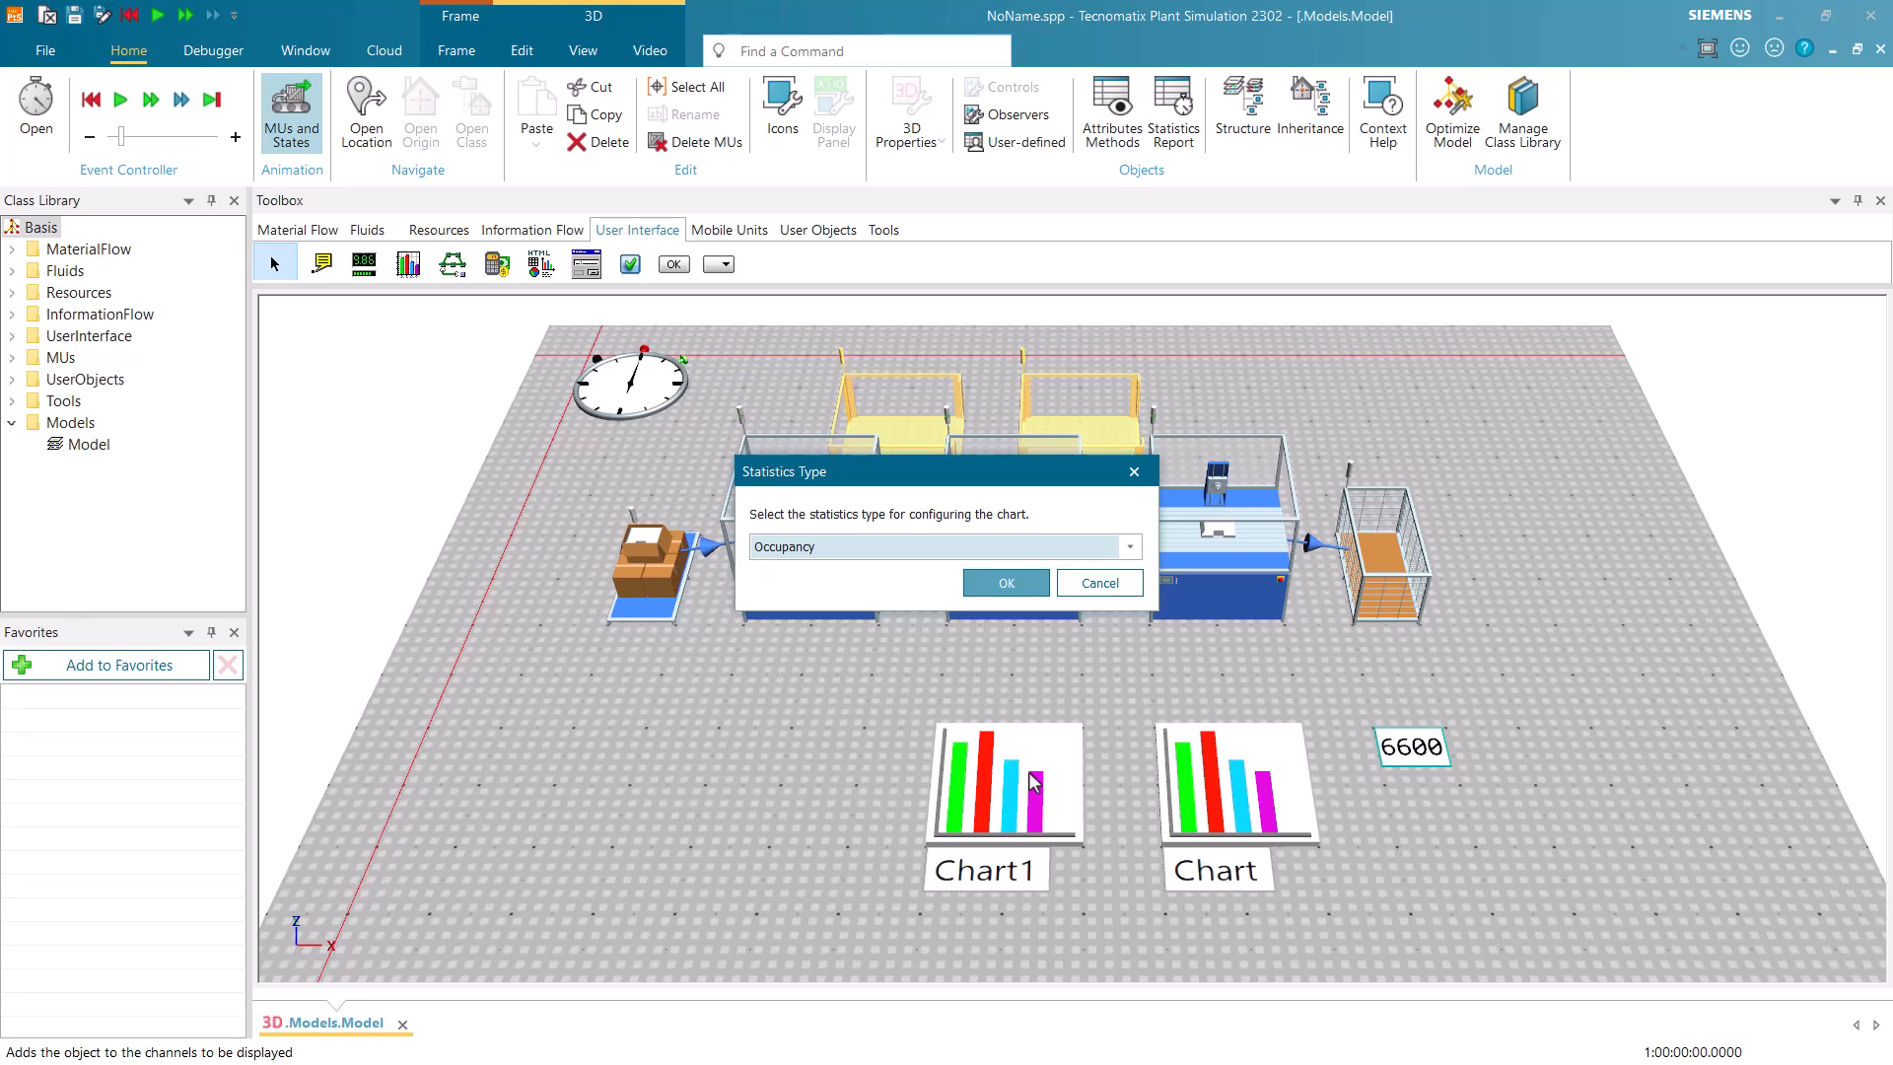
{"action": "left_click", "coordinate": [989, 585]}
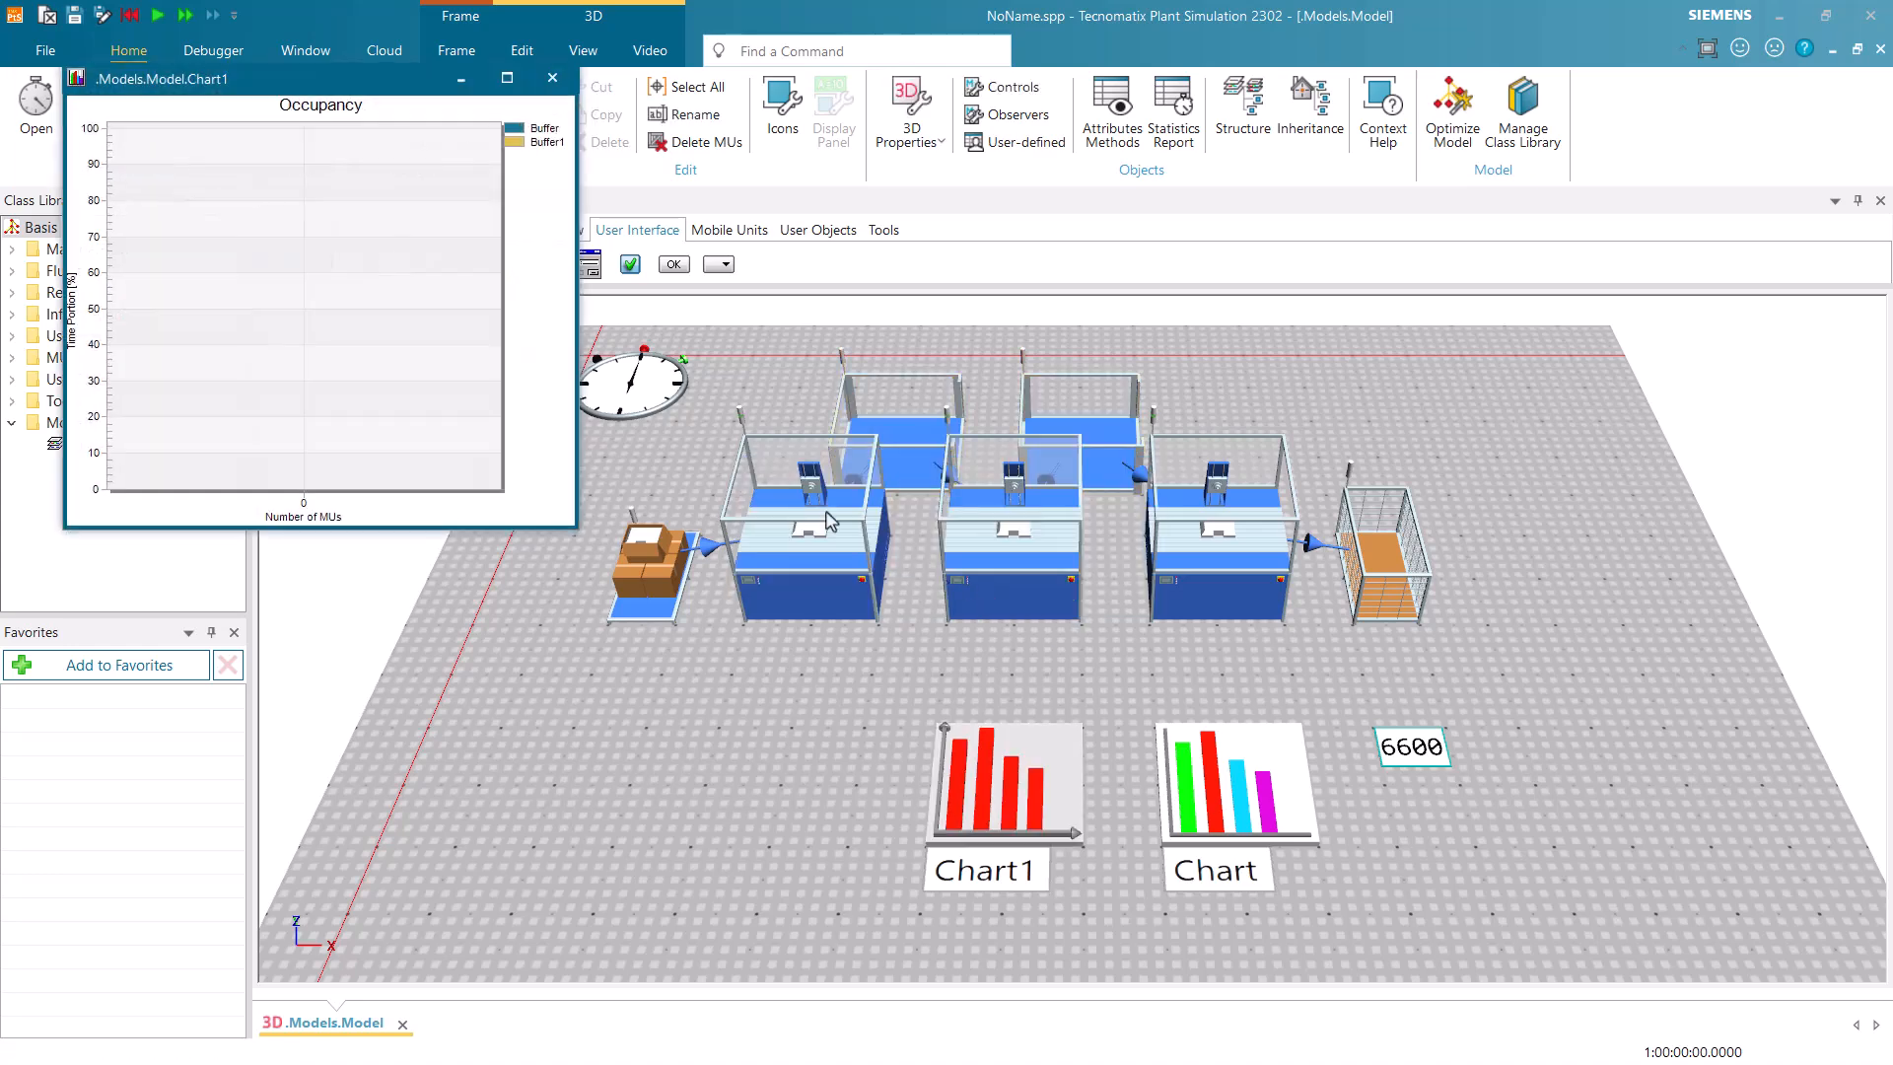
{"action": "left_click_drag", "start_coordinate": [331, 83], "coordinate": [280, 618]}
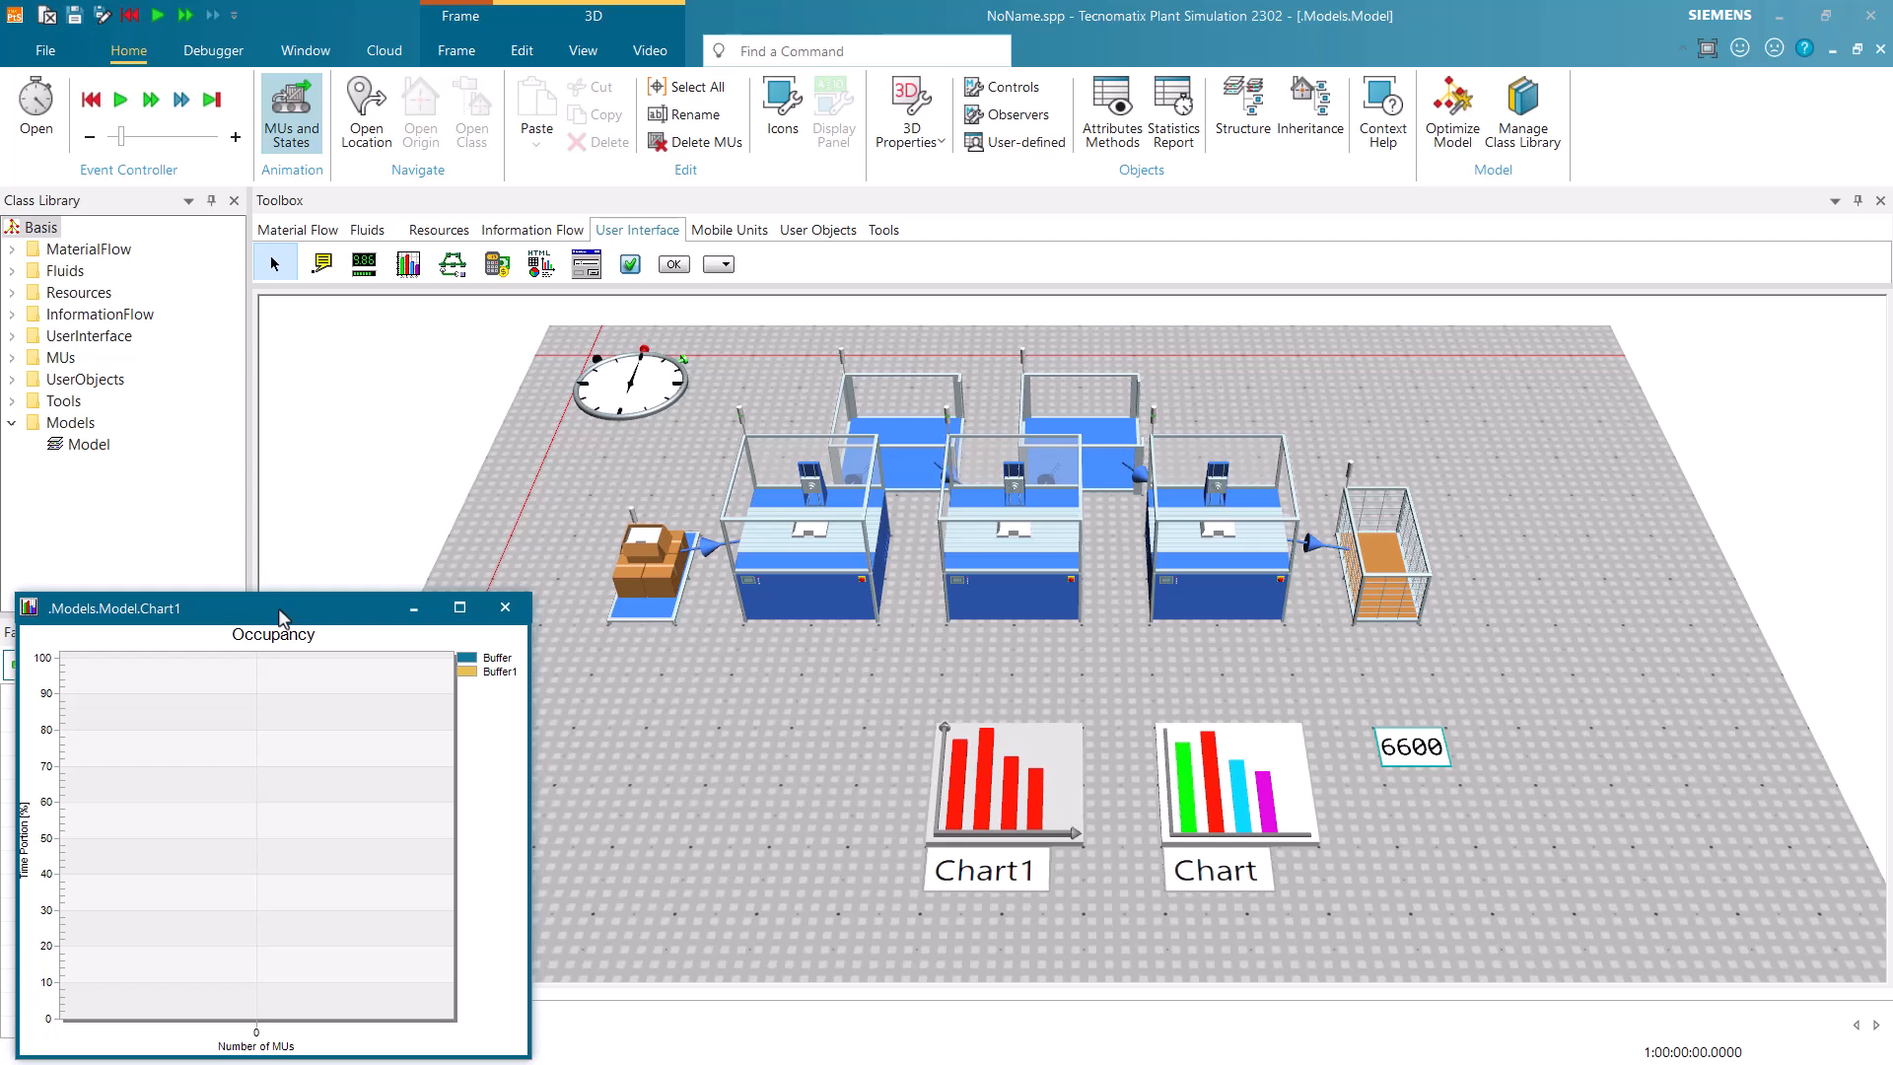
Set the capacity of the Buffer class to 100
{"action": "left_click", "coordinate": [300, 233]}
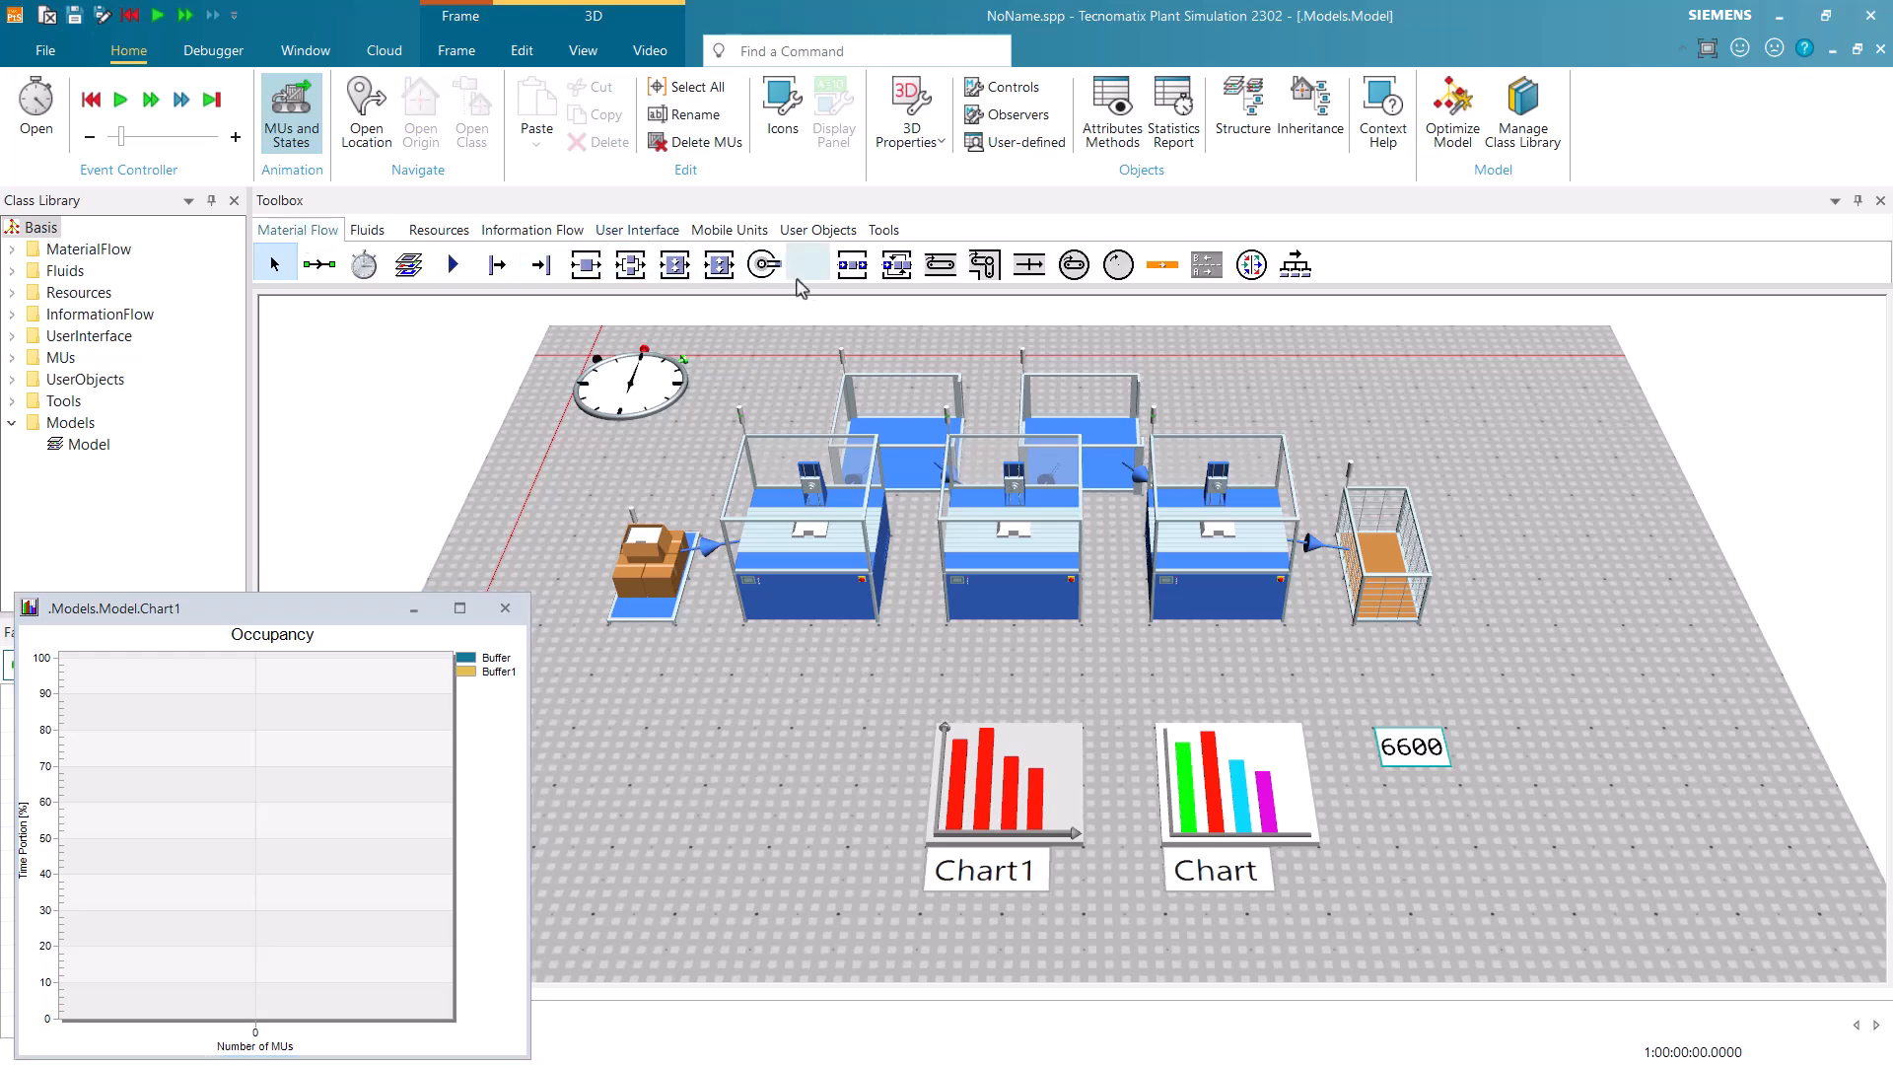
{"action": "double_click", "coordinate": [851, 264]}
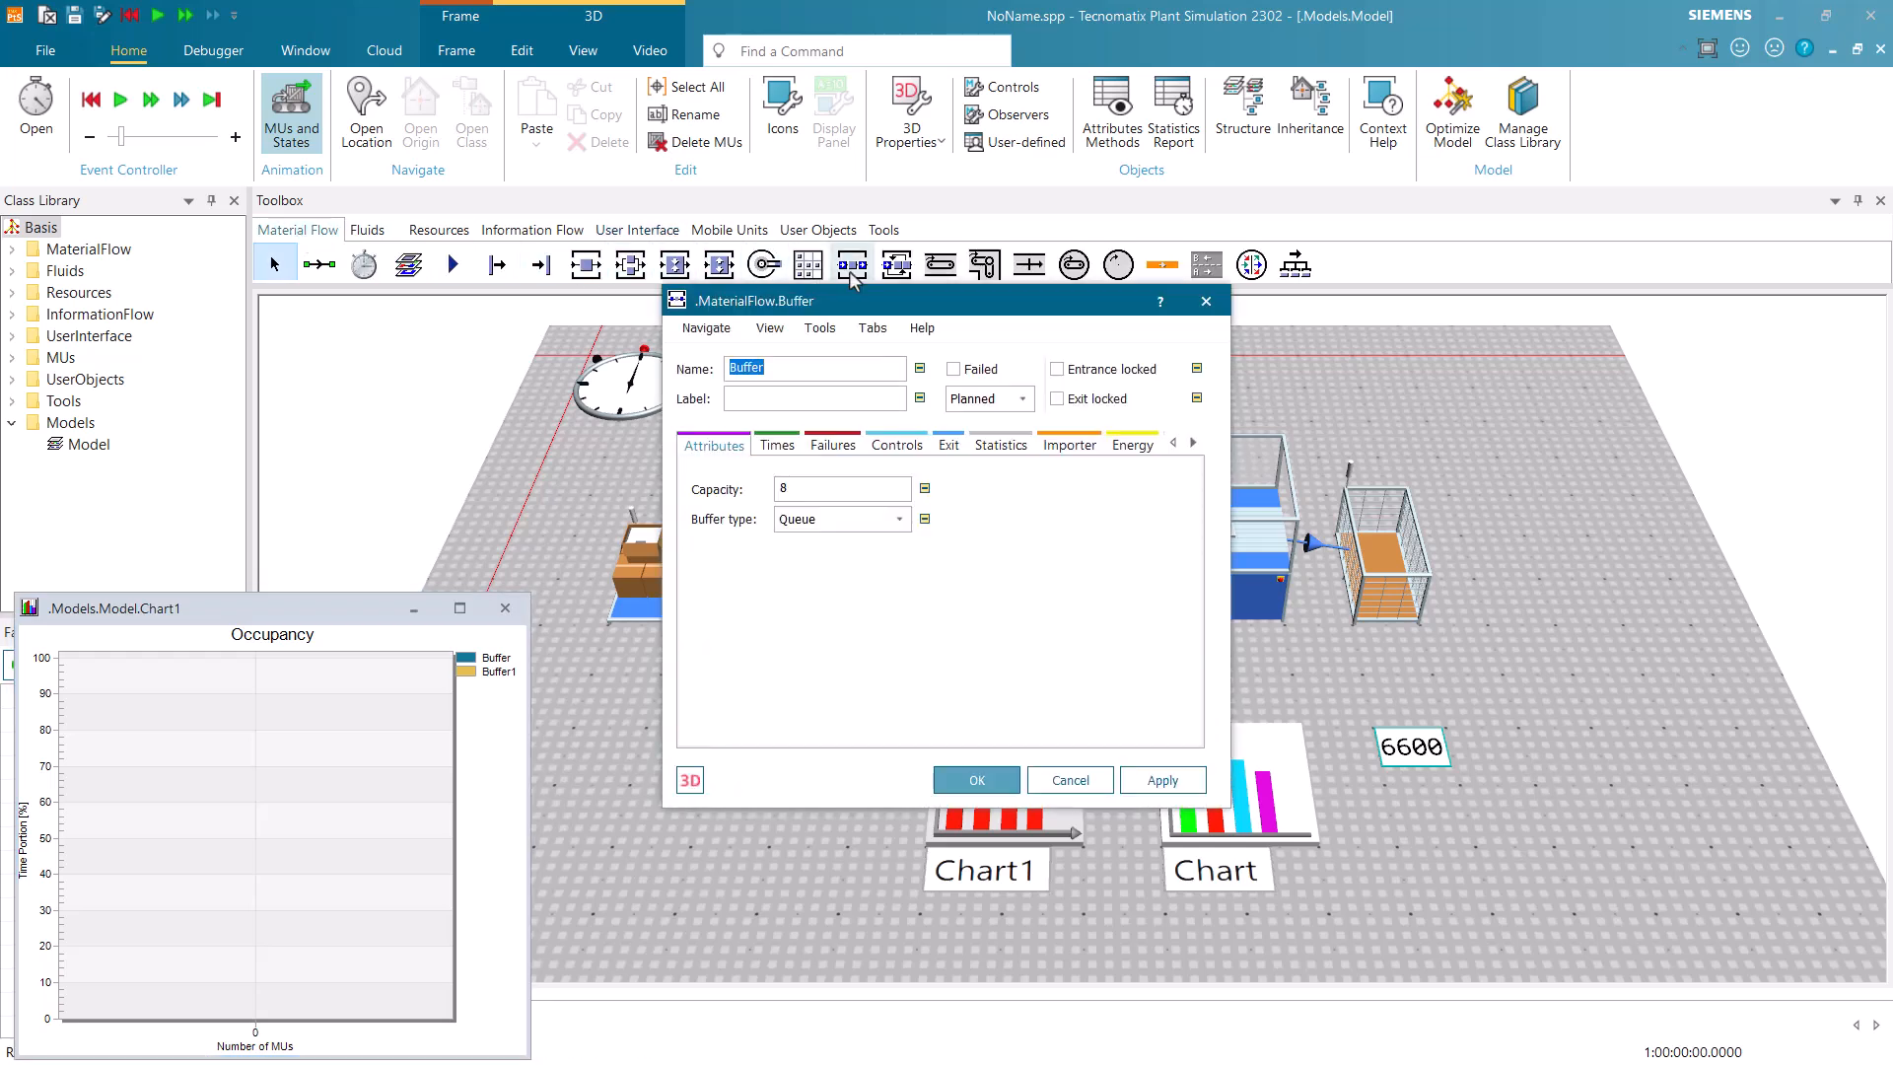
{"action": "left_click", "coordinate": [826, 492]}
{"action": "key", "text": "BackSpace"}
{"action": "type", "text": "100"}
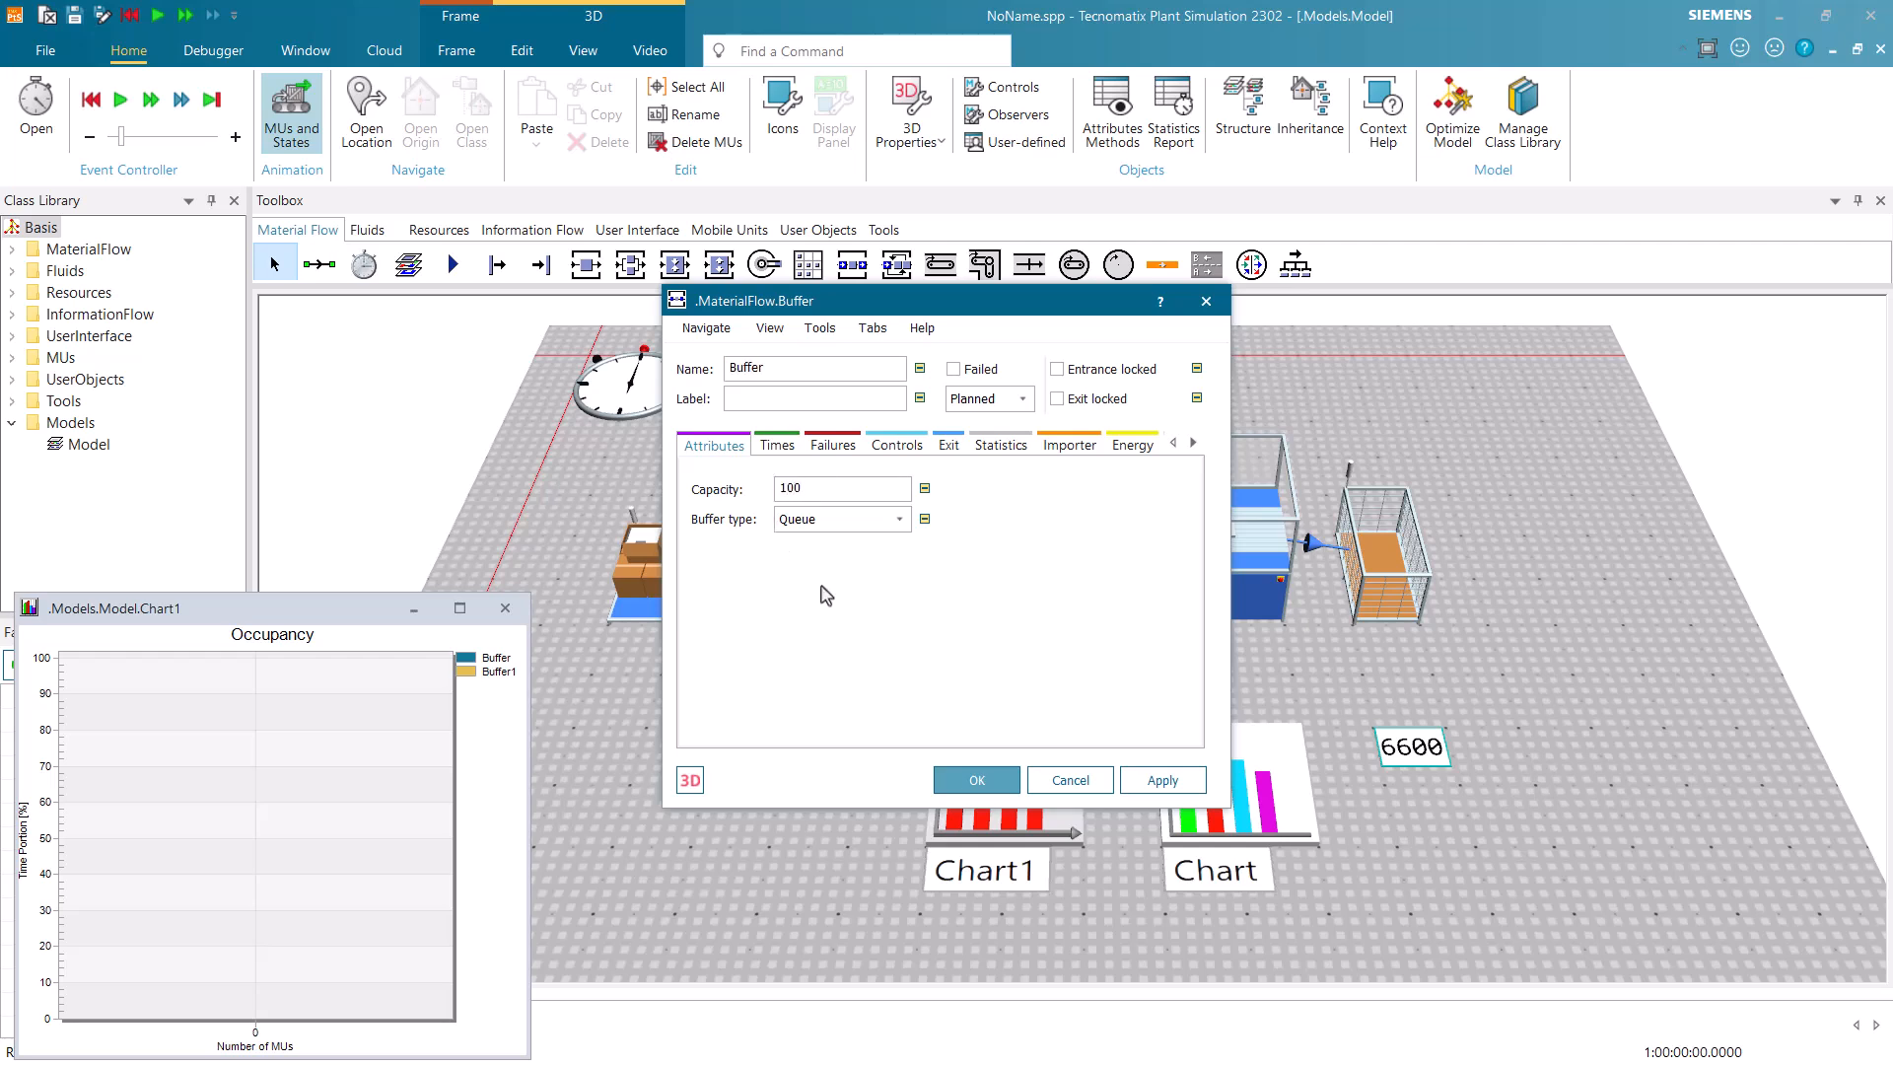
{"action": "left_click", "coordinate": [960, 783]}
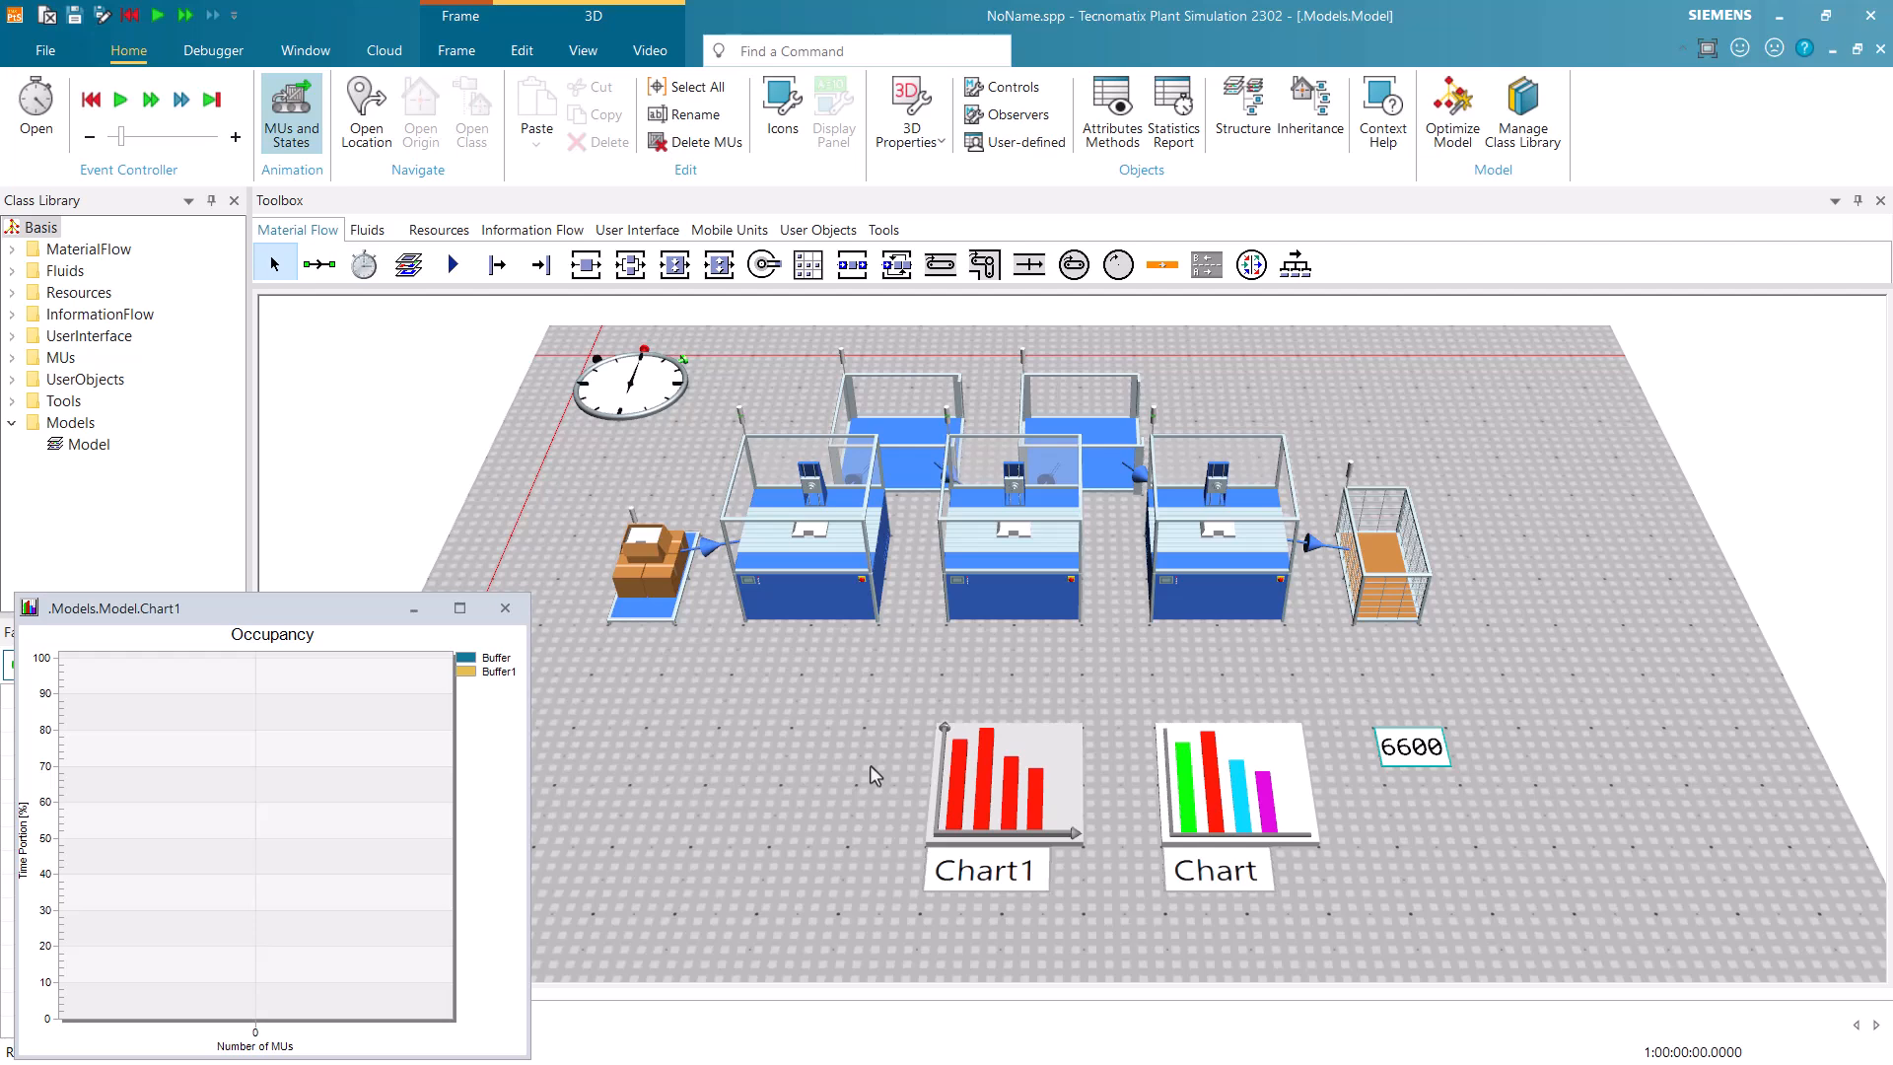
Reset the simulation, fast-forward it to the end time, and inspect the occupancy chart in full size before restoring its window
{"action": "left_click", "coordinate": [91, 103]}
{"action": "left_click", "coordinate": [149, 100]}
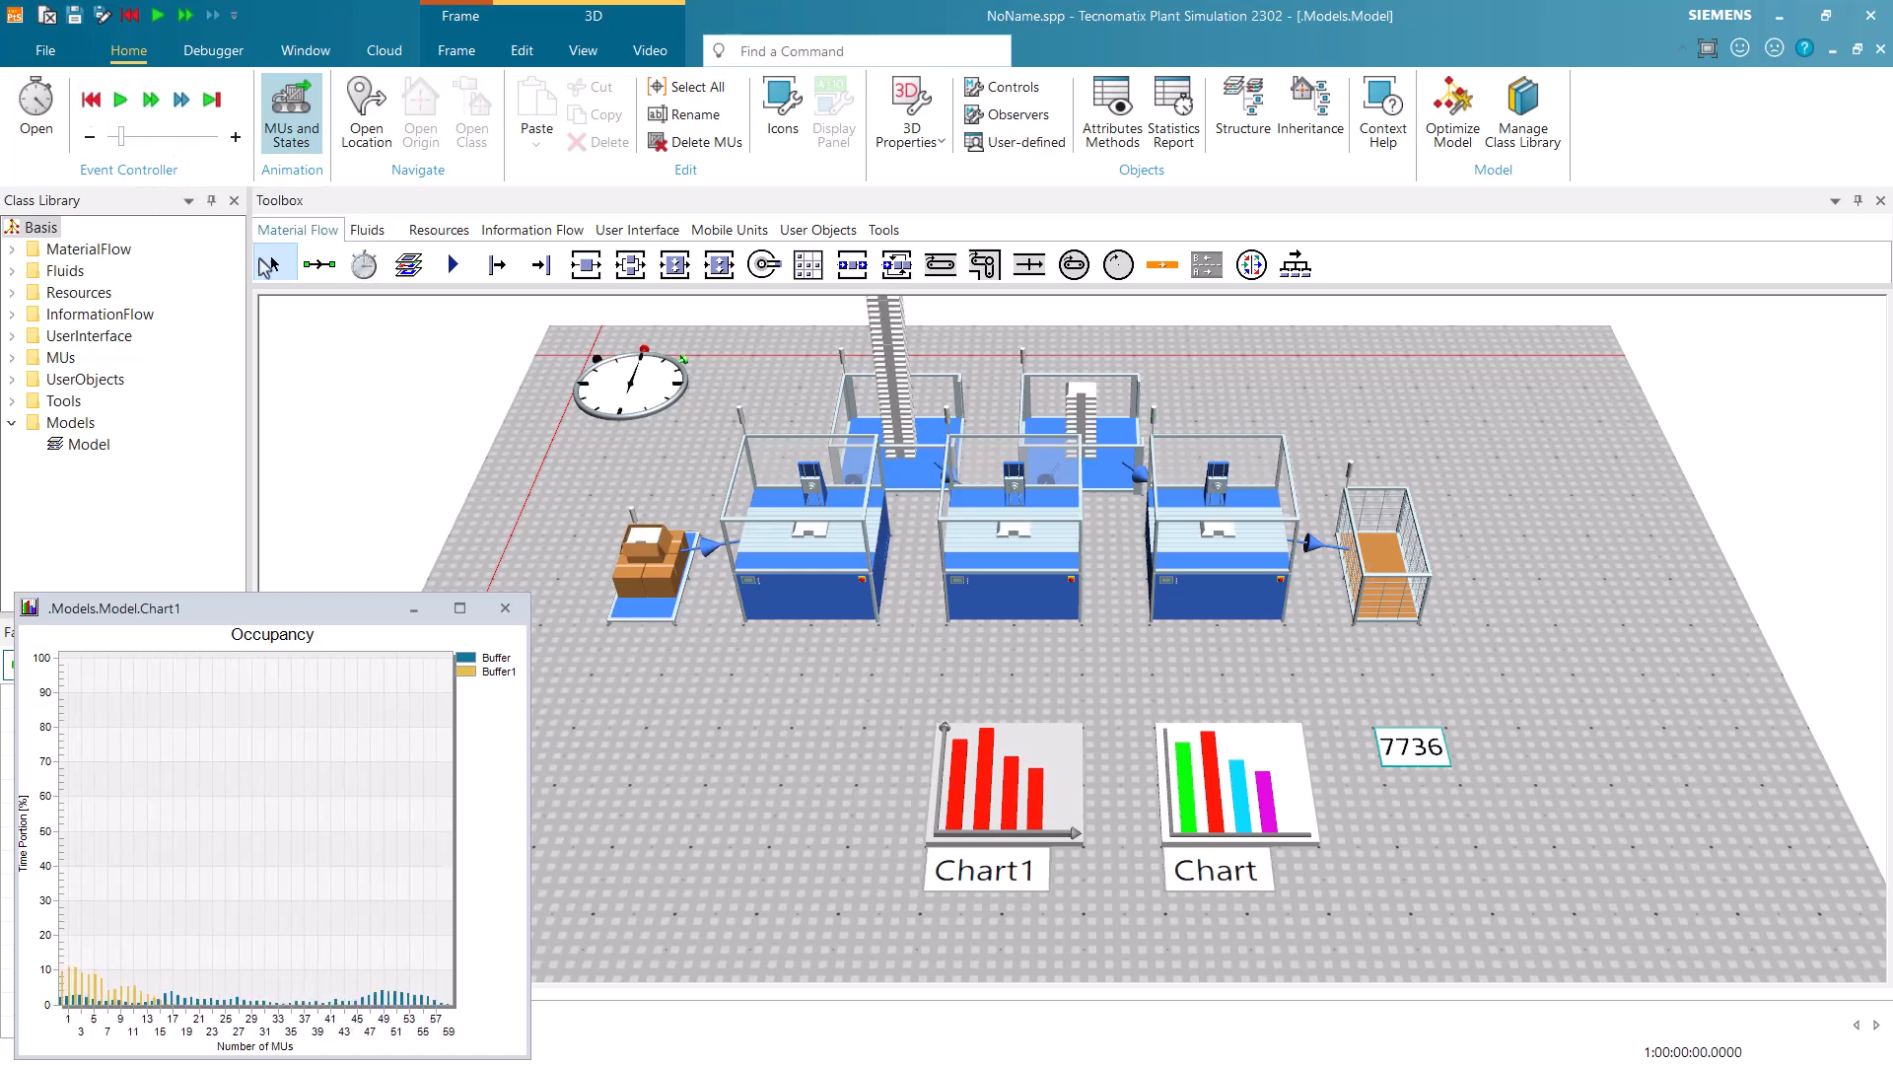
{"action": "double_click", "coordinate": [456, 608]}
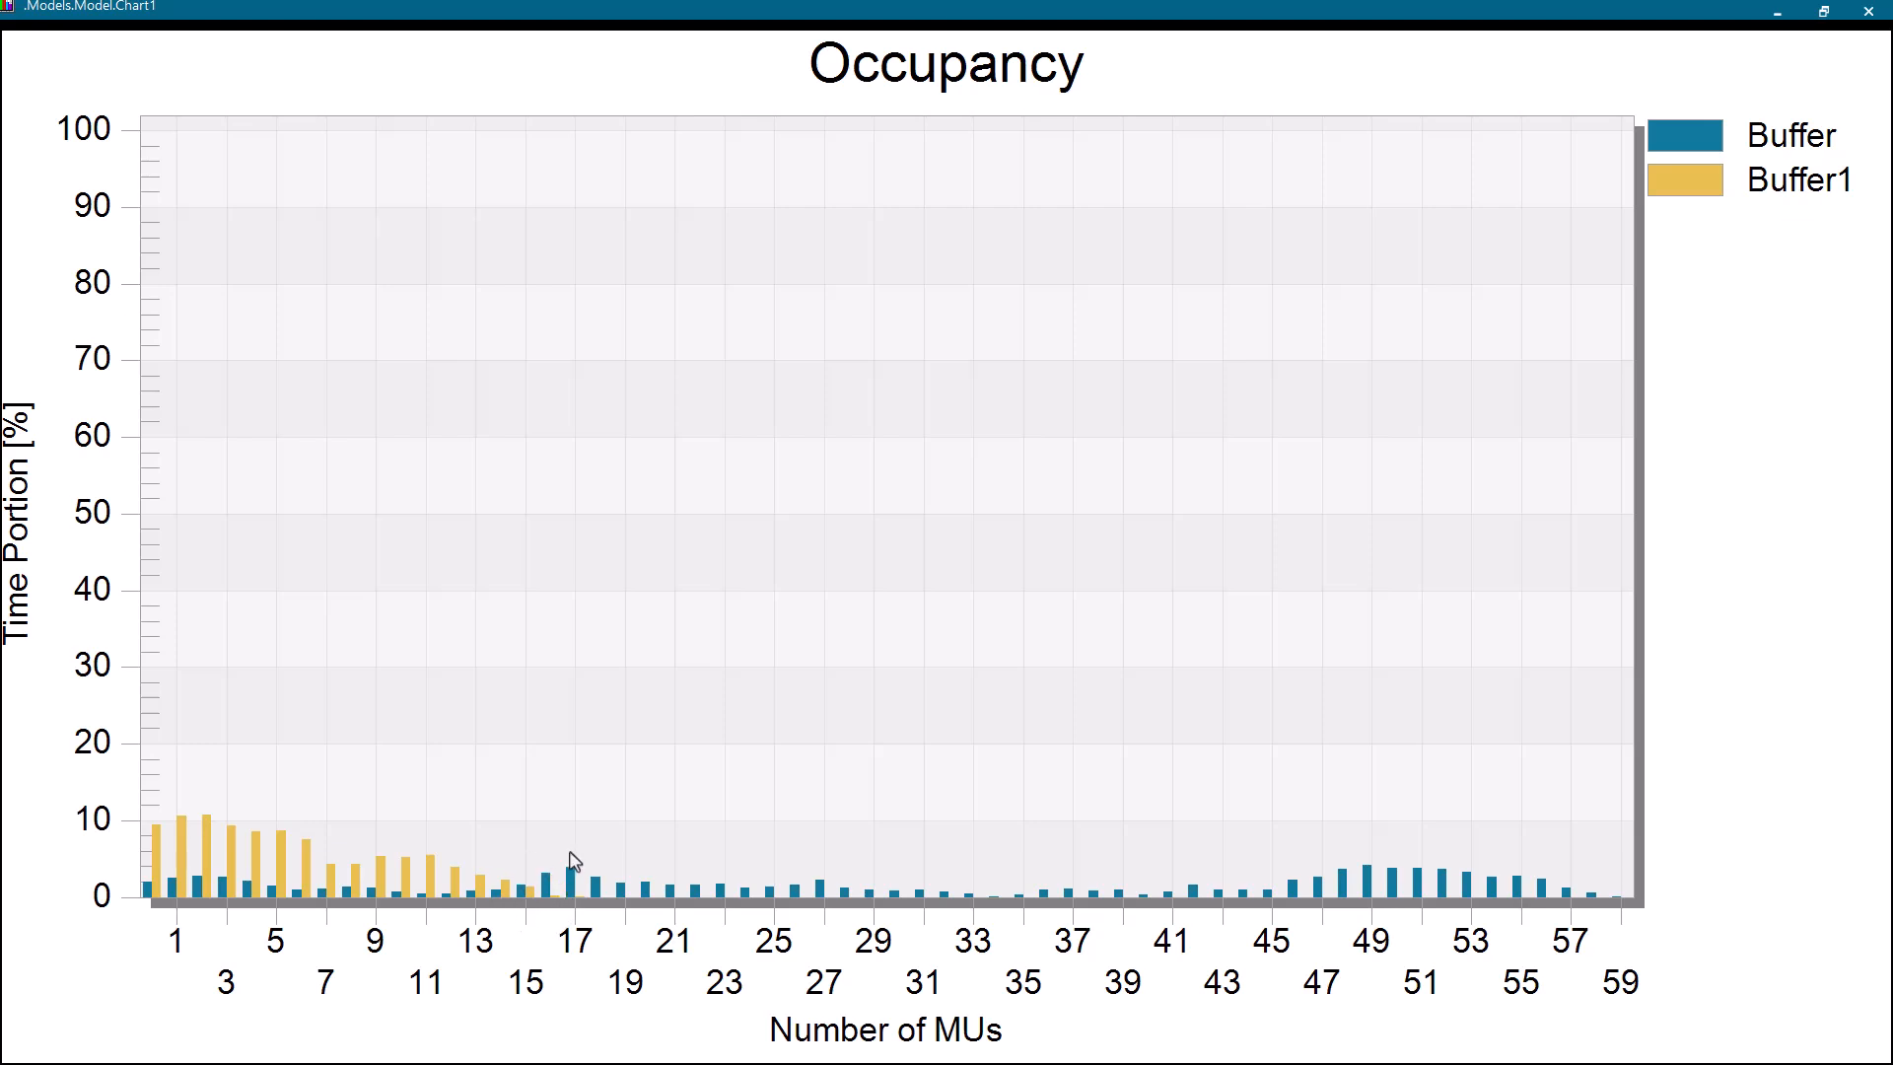
{"action": "left_click", "coordinate": [1823, 10]}
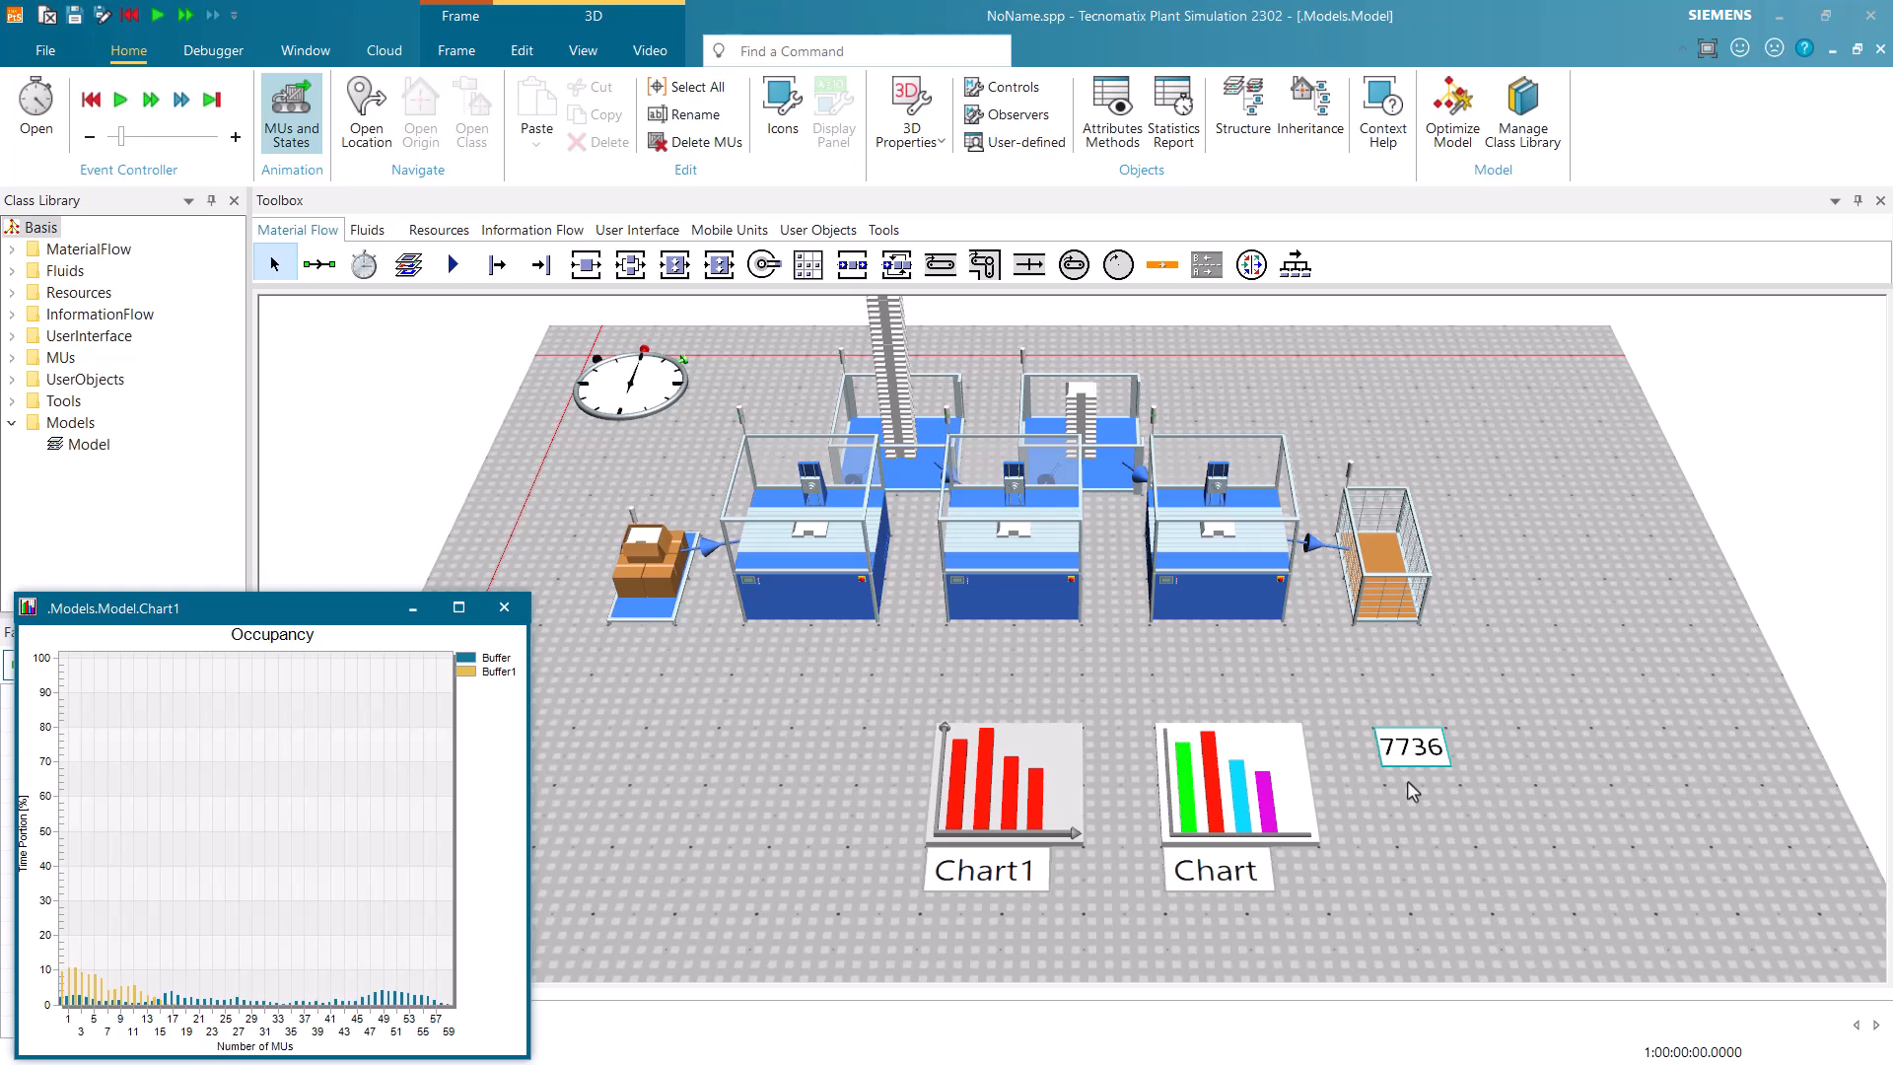
Reset the simulation and set the capacity of the Buffer class to 15
{"action": "left_click", "coordinate": [91, 99]}
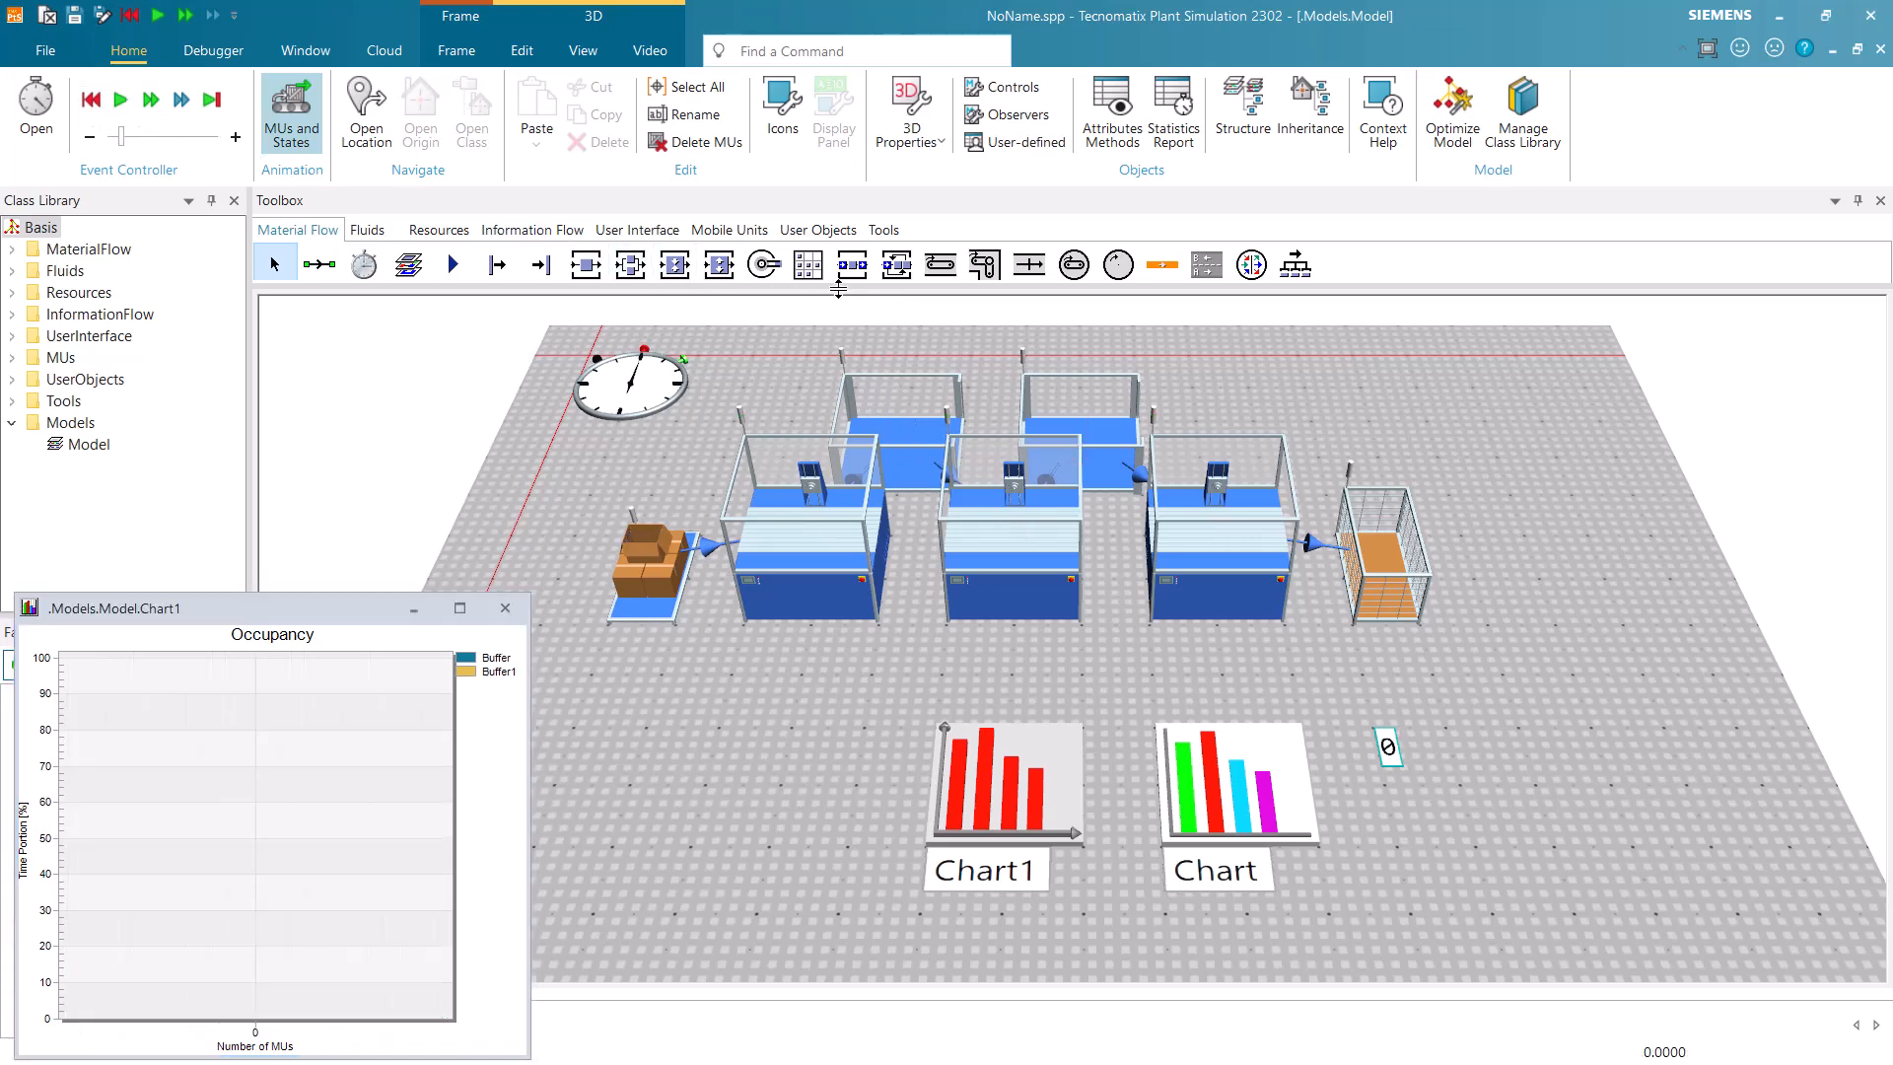
{"action": "double_click", "coordinate": [852, 265]}
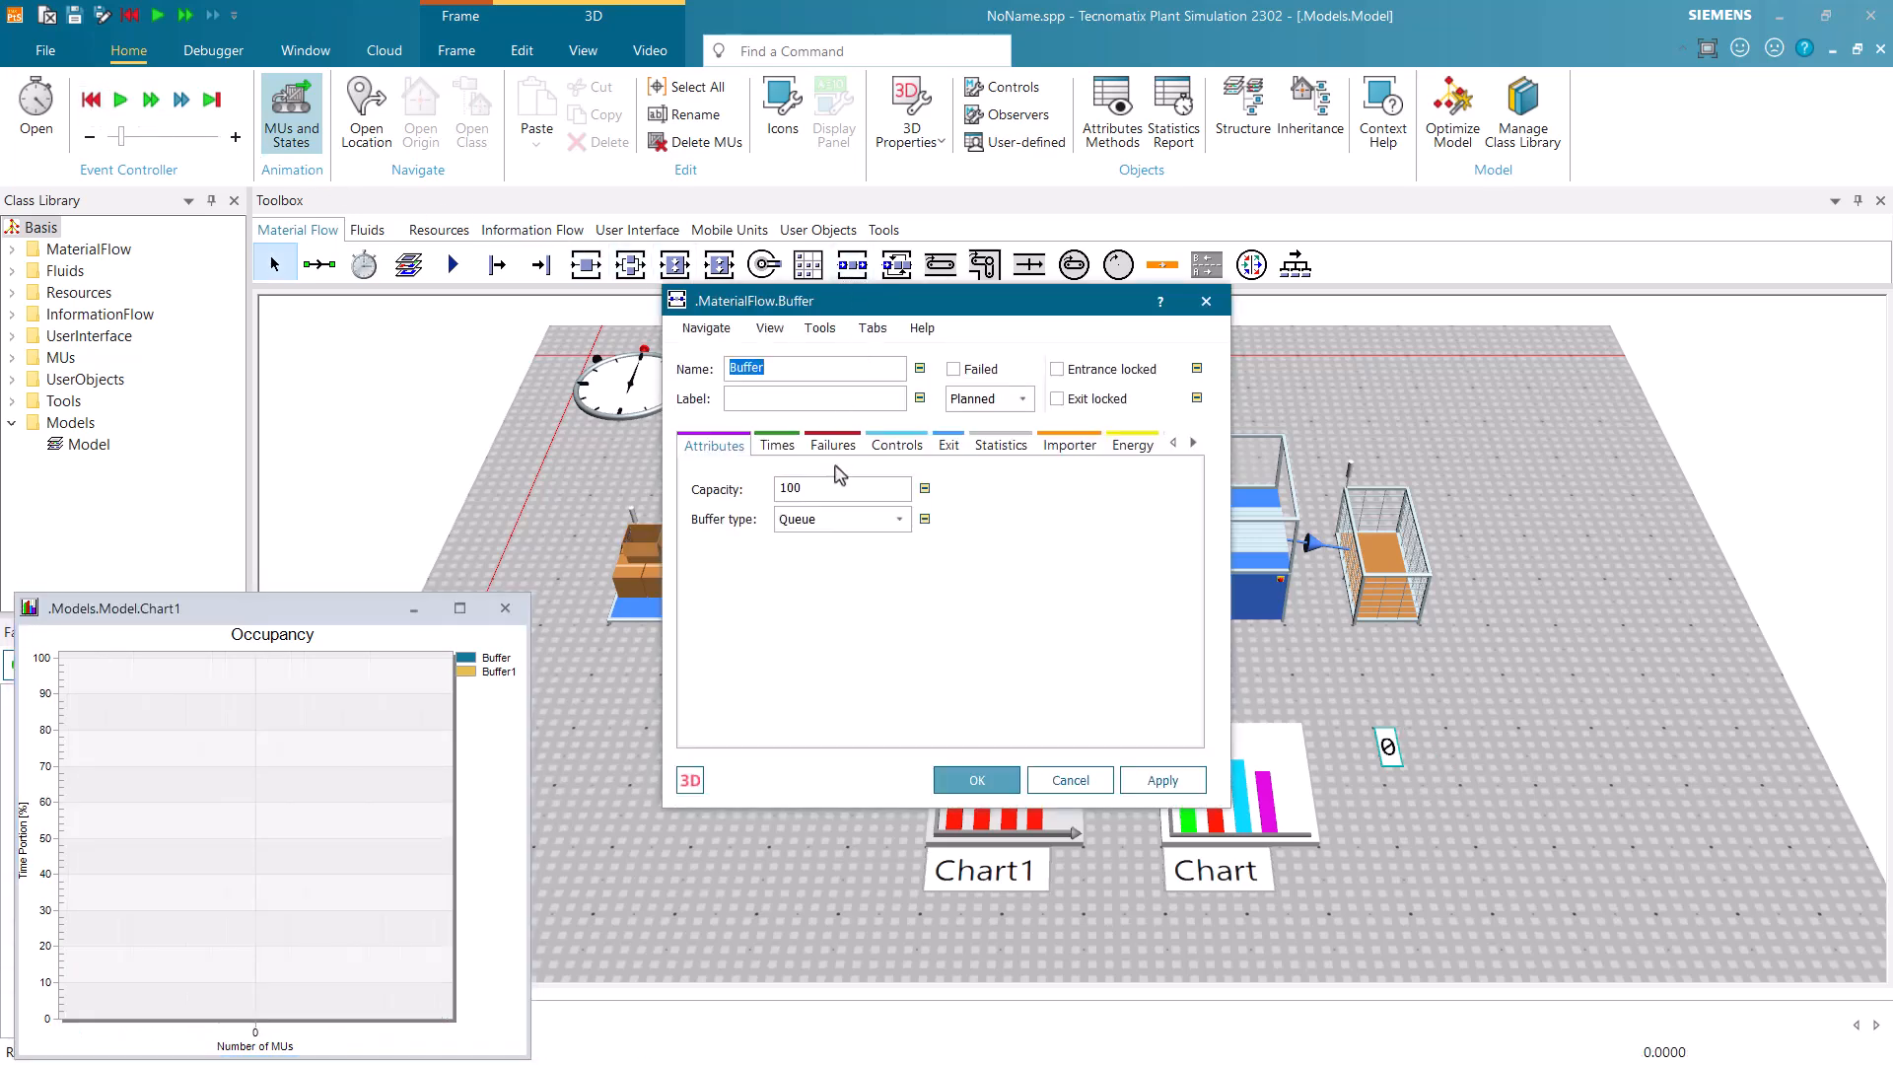
{"action": "double_click", "coordinate": [789, 488]}
{"action": "type", "text": "15"}
{"action": "left_click", "coordinate": [964, 782]}
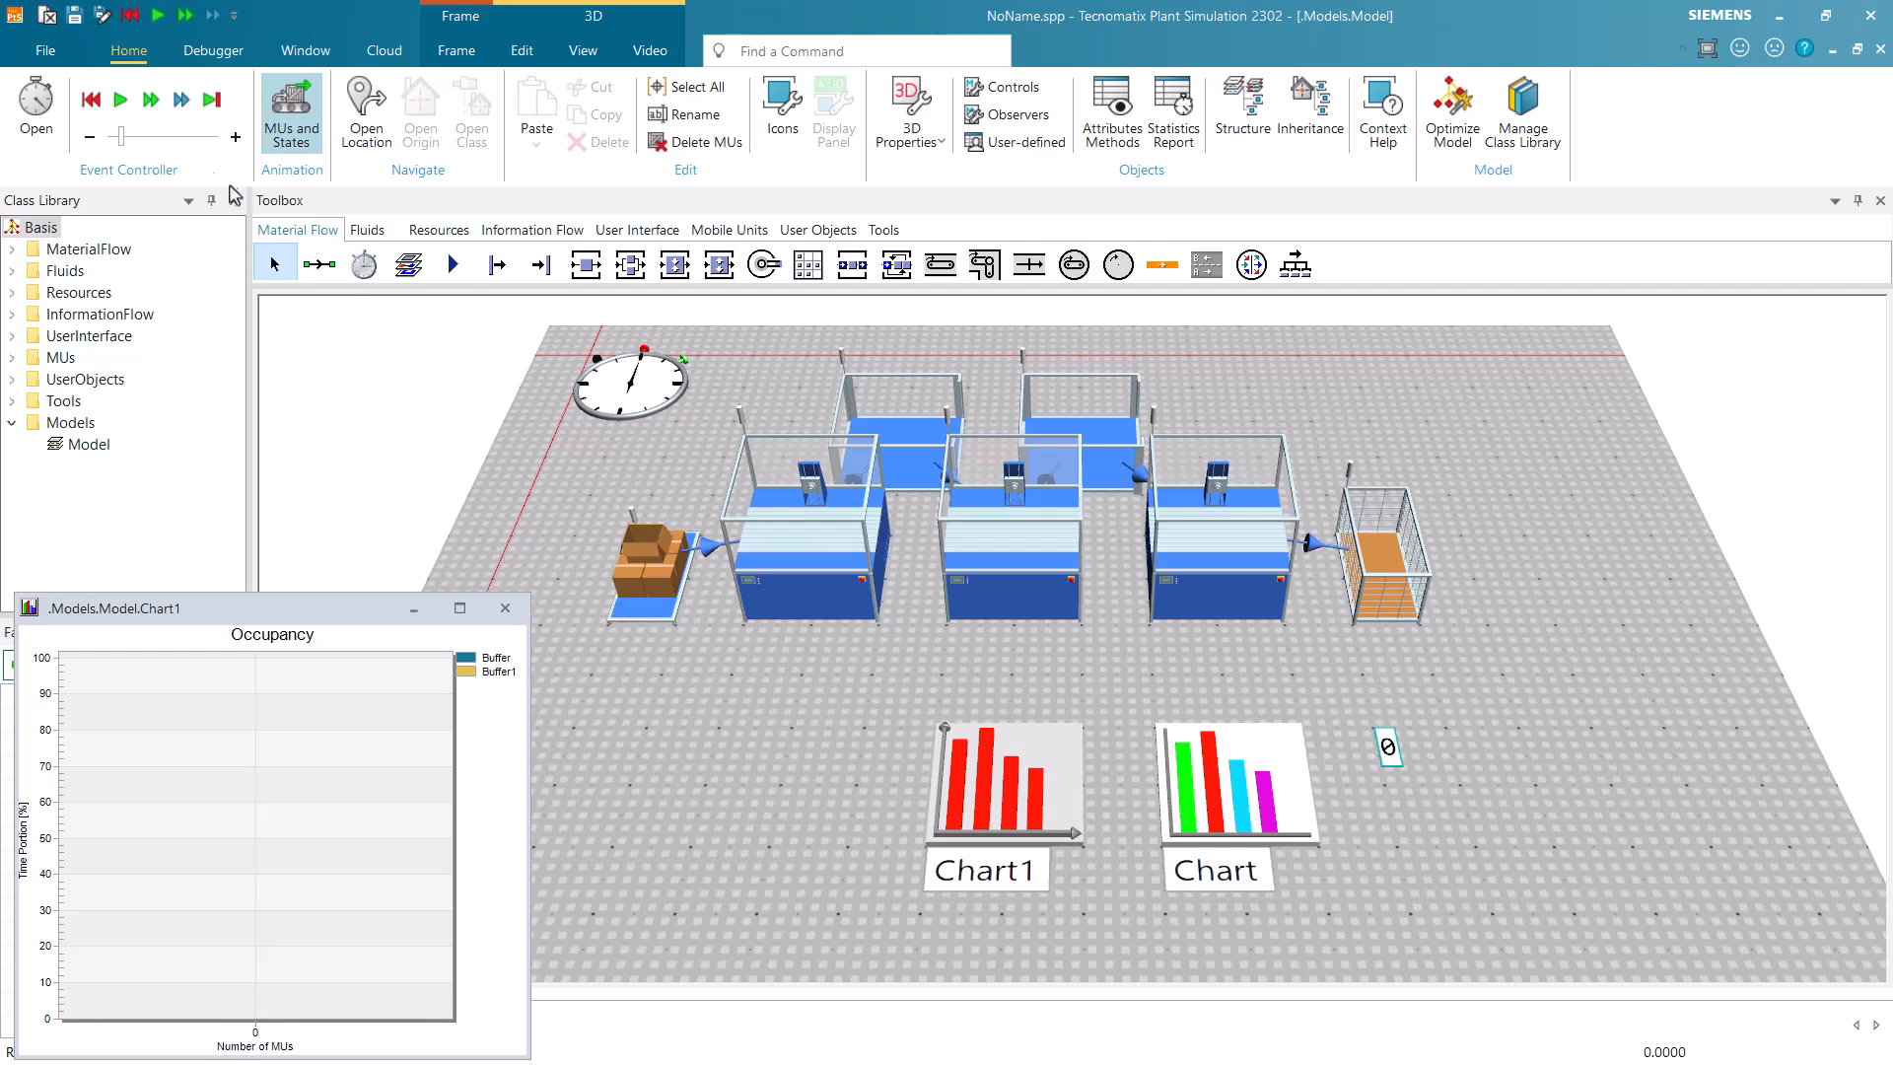
Run the simulation to its end time with the speed raised to maximum, and show the Stations' resource statistics chart
{"action": "left_click", "coordinate": [120, 99]}
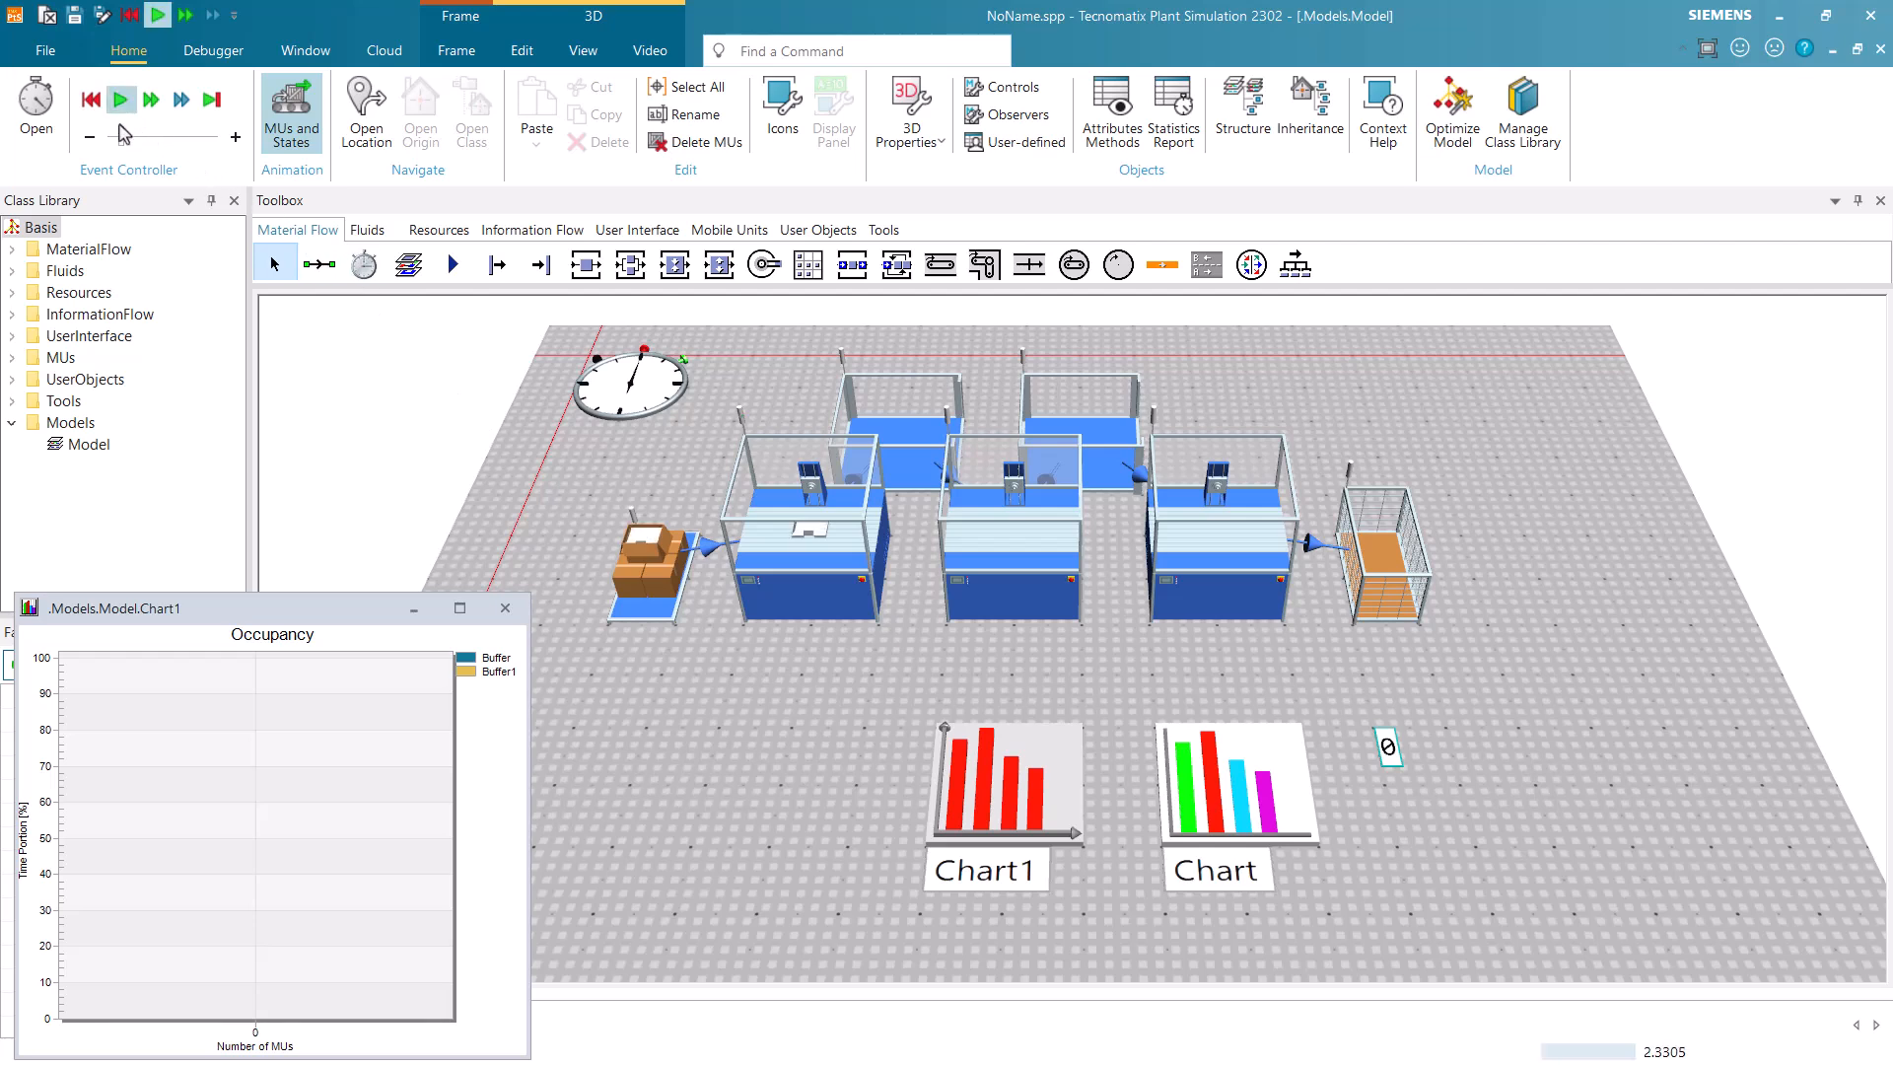
{"action": "left_click_drag", "start_coordinate": [124, 146], "coordinate": [213, 141]}
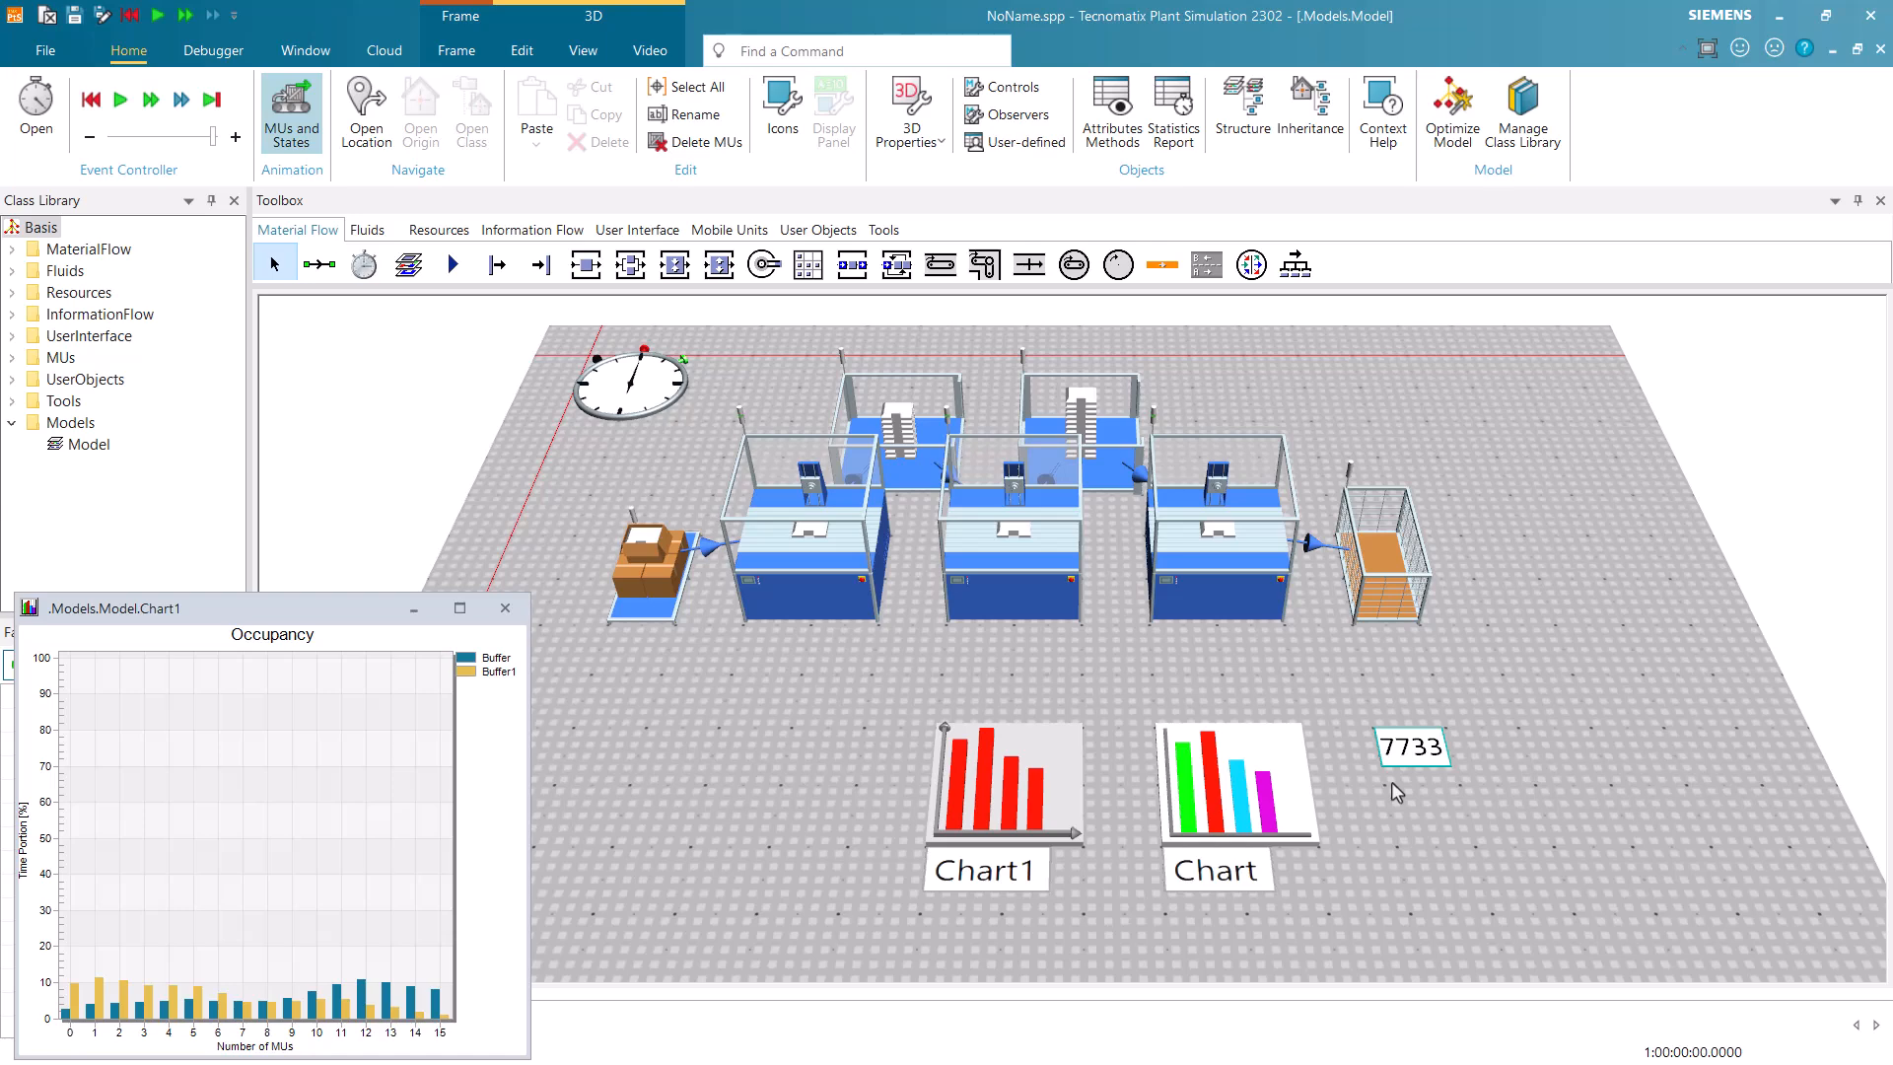
{"action": "right_click", "coordinate": [1272, 777]}
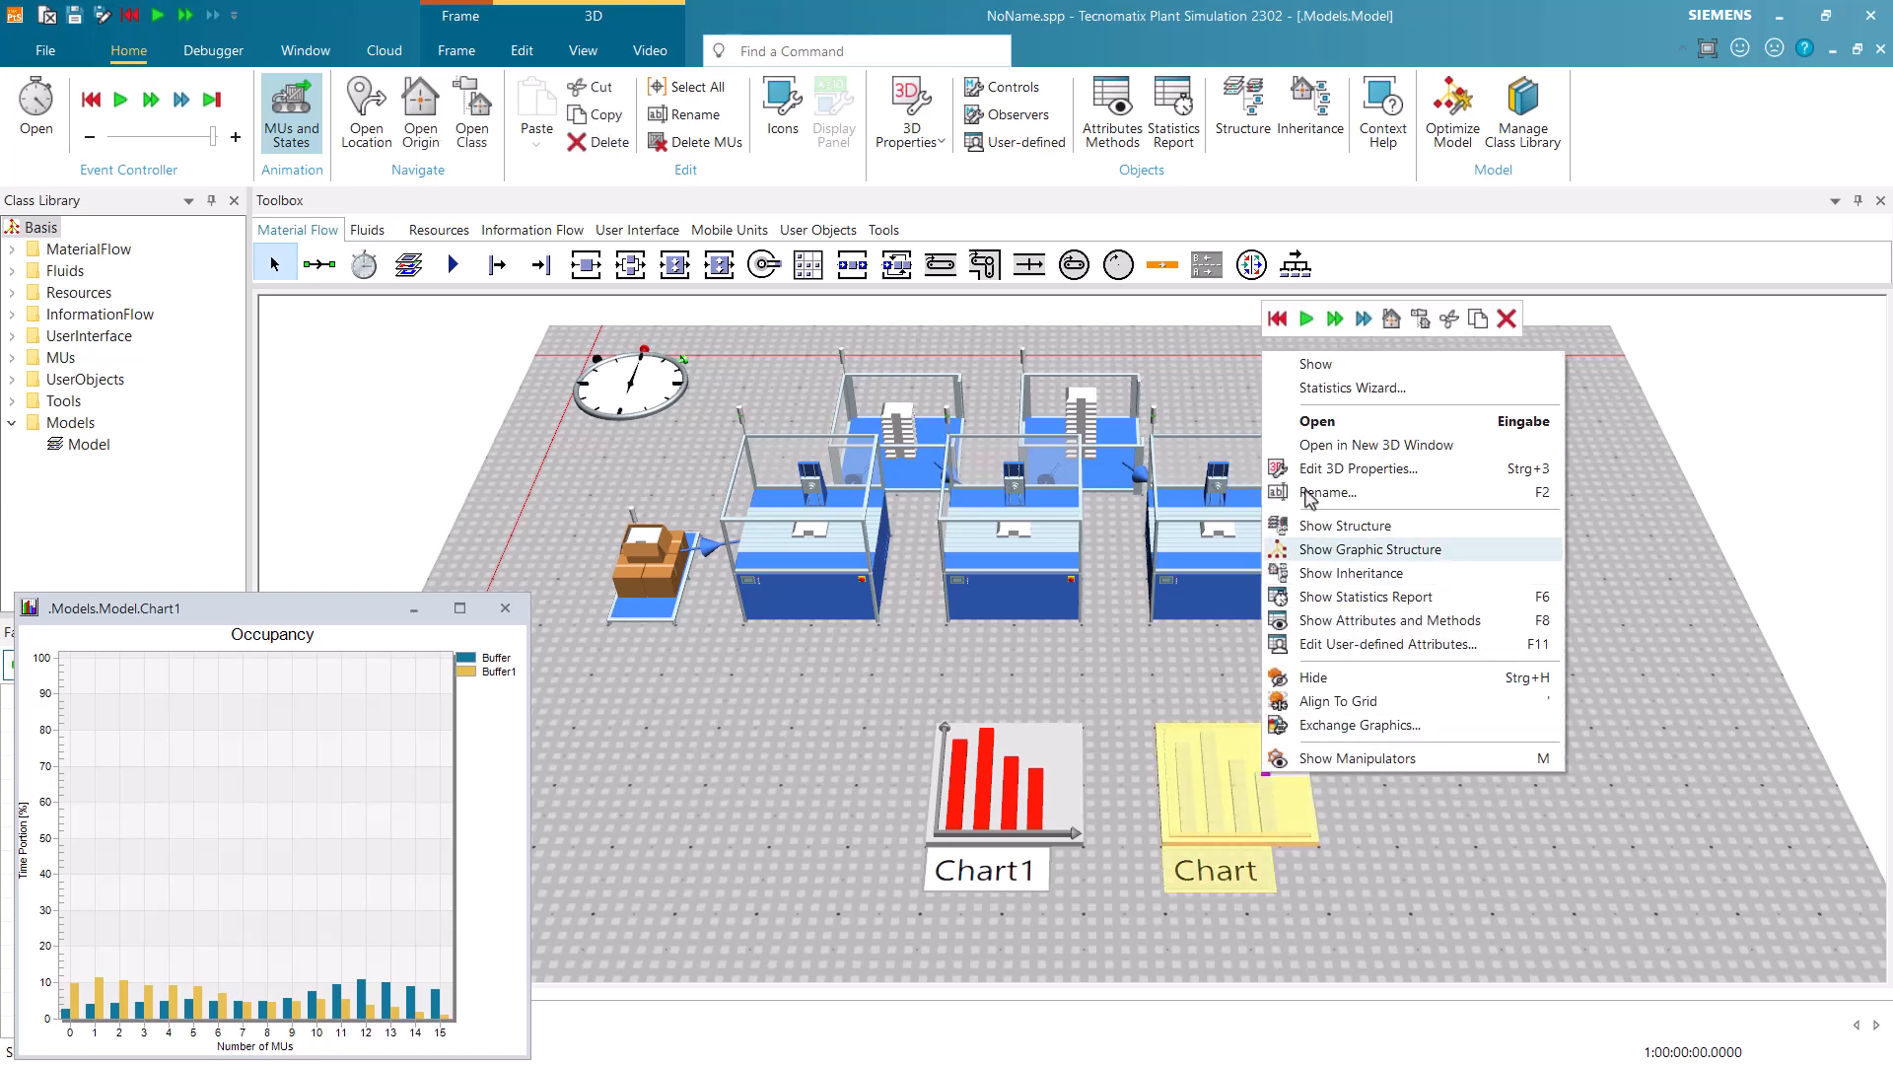
{"action": "left_click", "coordinate": [1315, 365]}
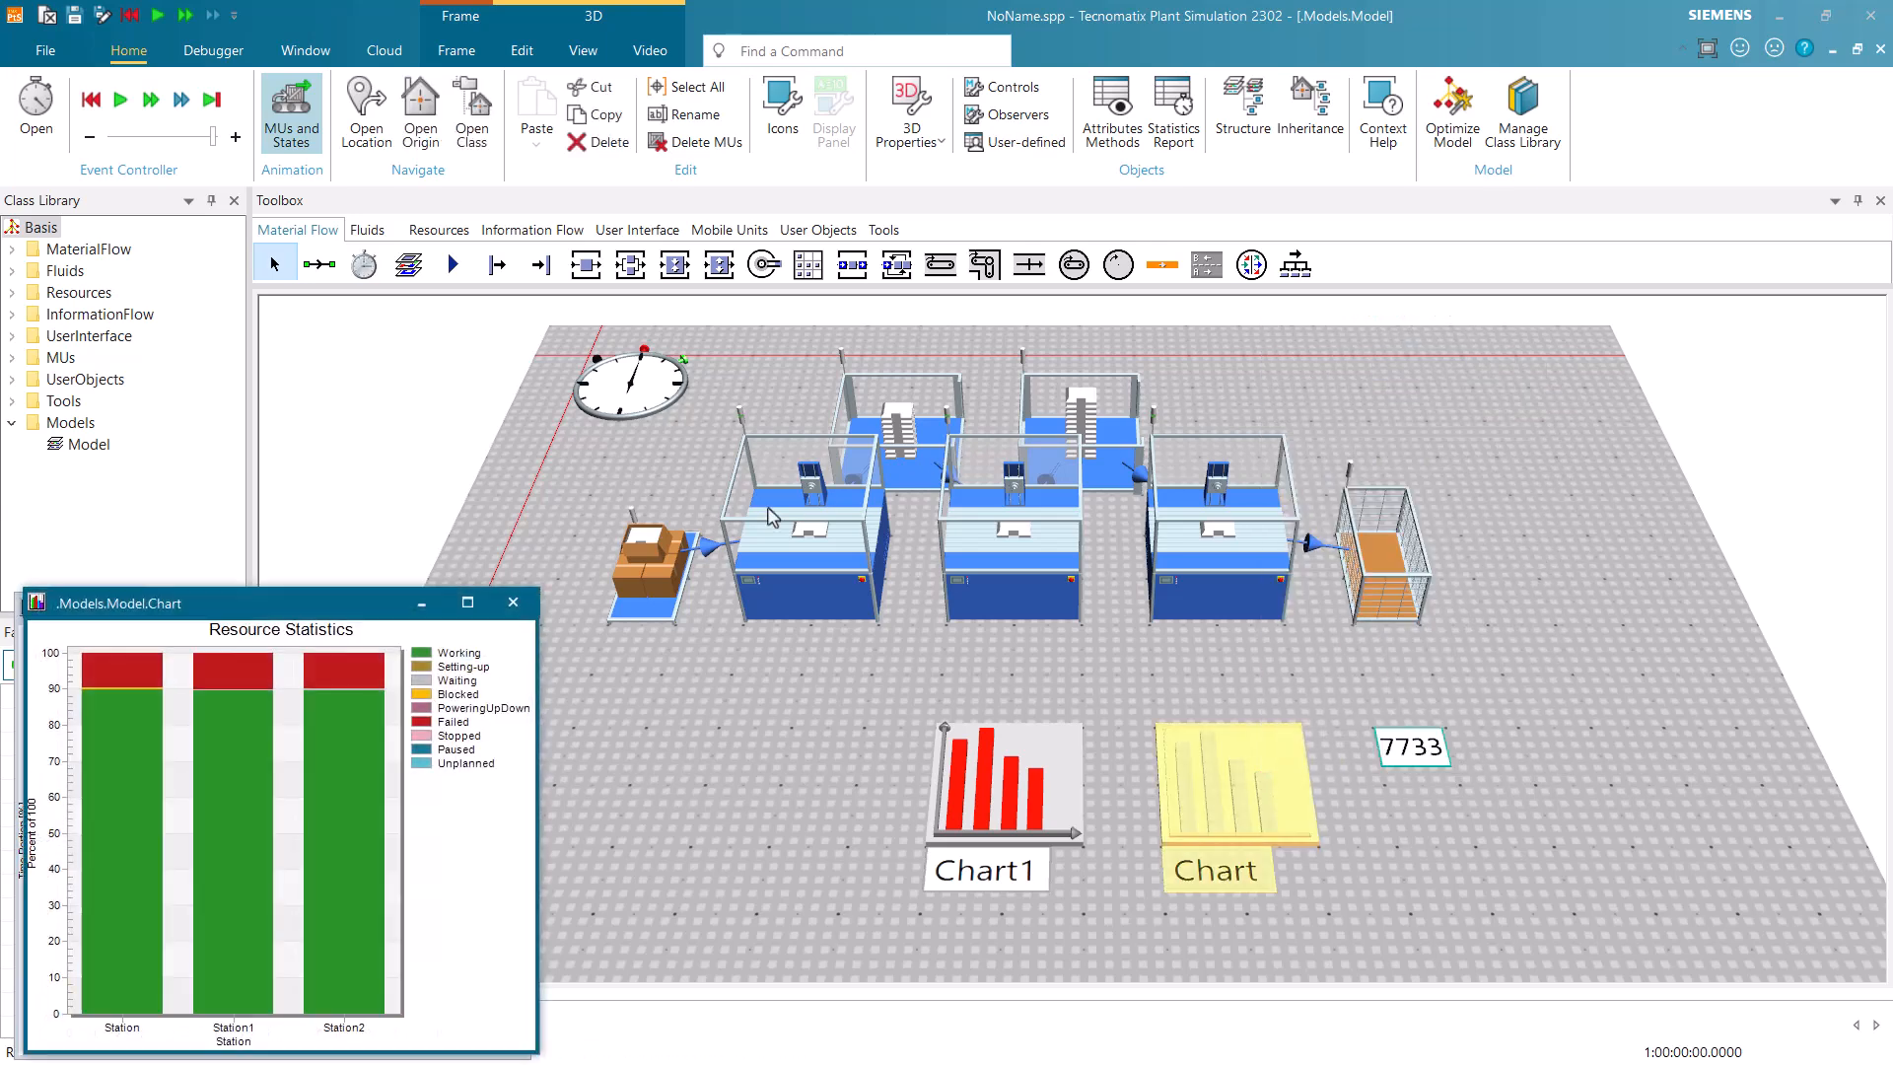